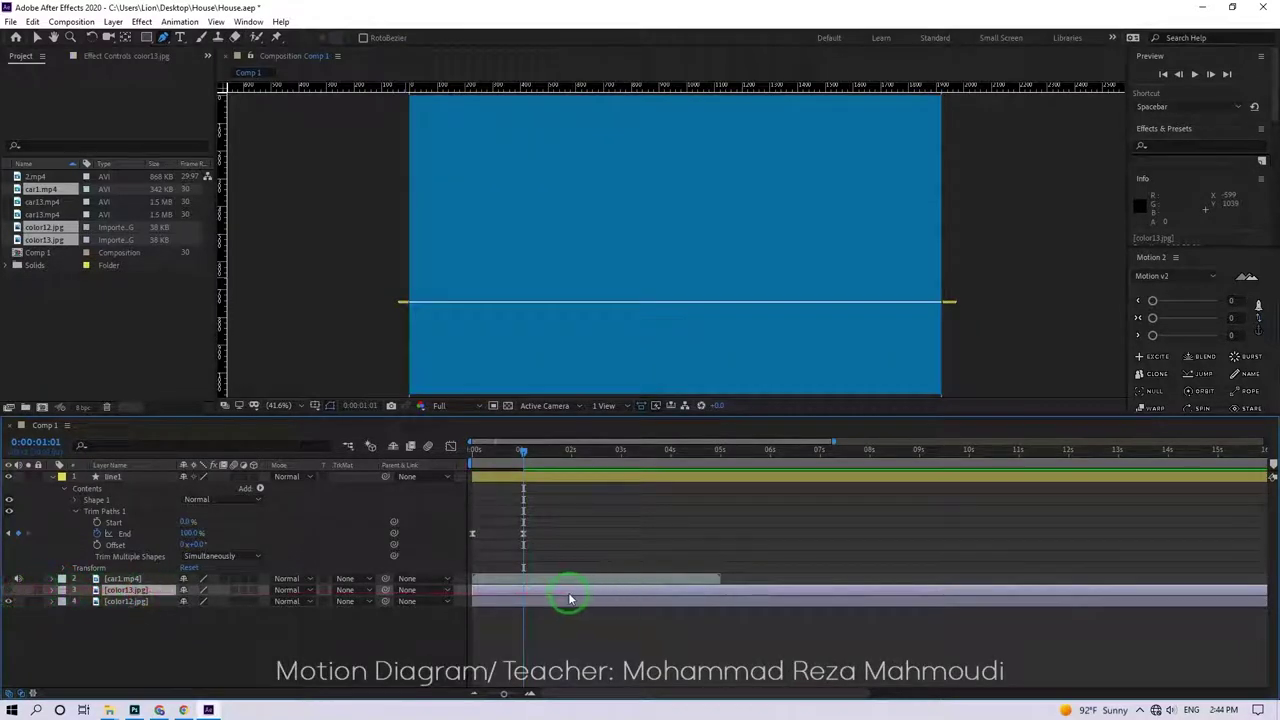
- Trim the color13.jpg layer so it starts at 0:00:01:01 and turn on its visibility
key(ctrl+shift+d)
click(516, 602)
key(Delete)
click(546, 593)
click(10, 590)
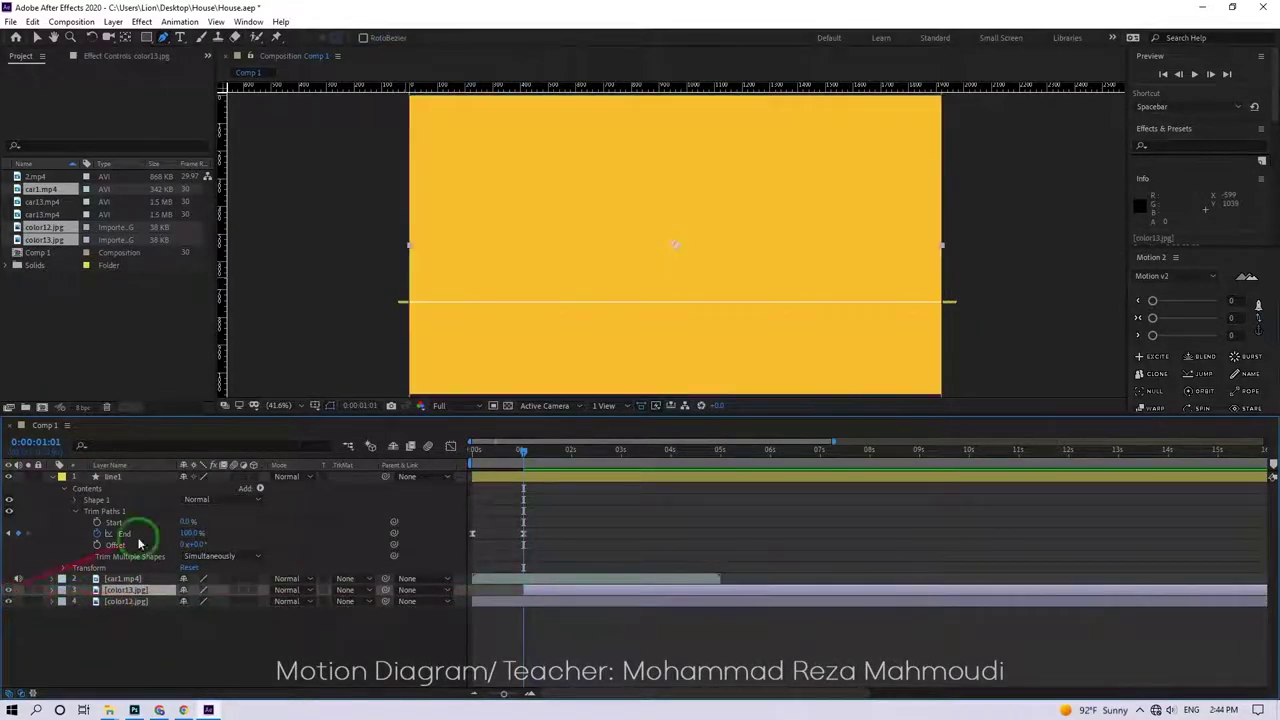
- Try to animate color13.jpg's position from further up at 1:01 to full frame at 1:29, and remove the position keyframes
key(p)
click(86, 602)
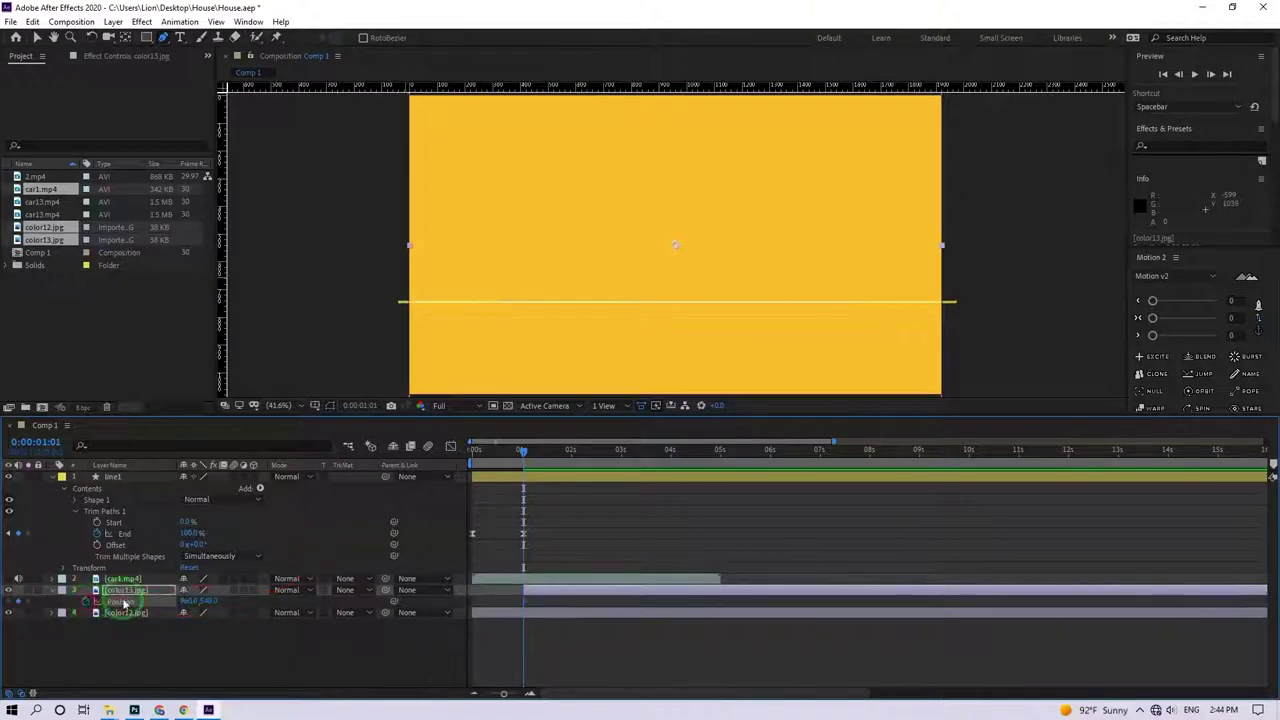
click(12, 602)
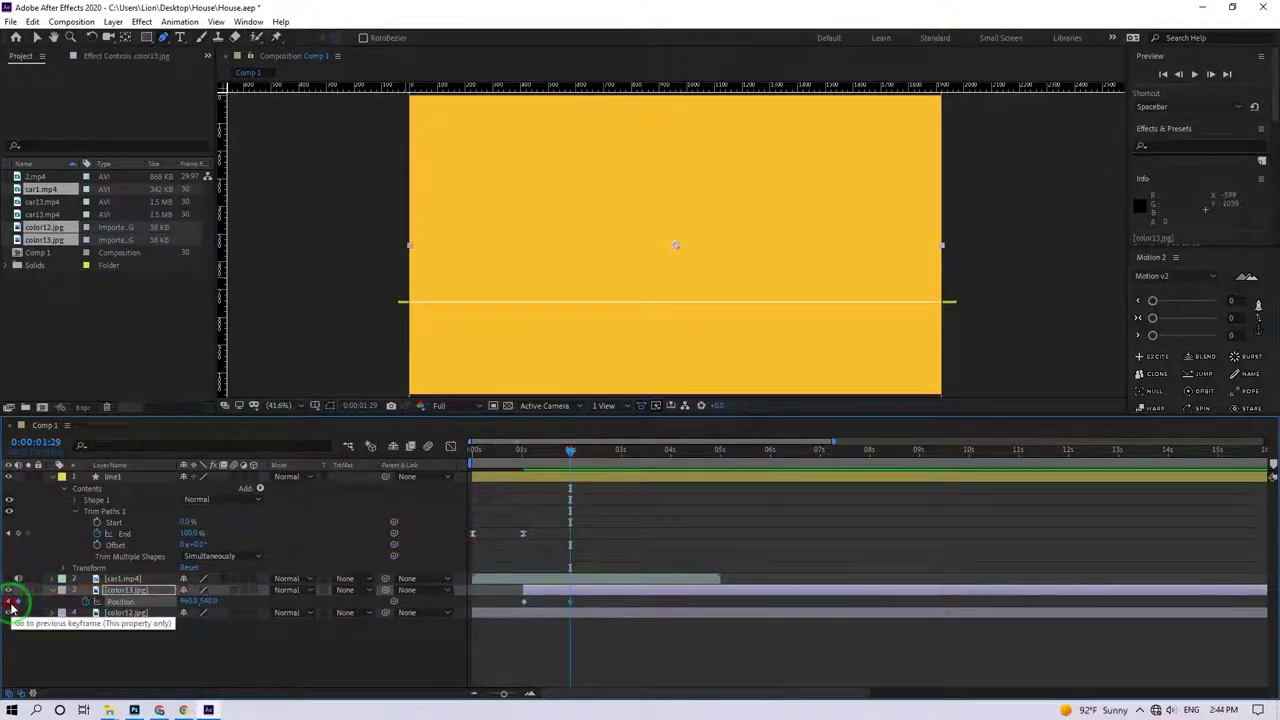
key(shift+Up)
key(shift+Up)
key(shift+Up)
key(shift+Up)
key(shift+Up)
key(shift+Up)
key(shift+Up)
key(shift+Up)
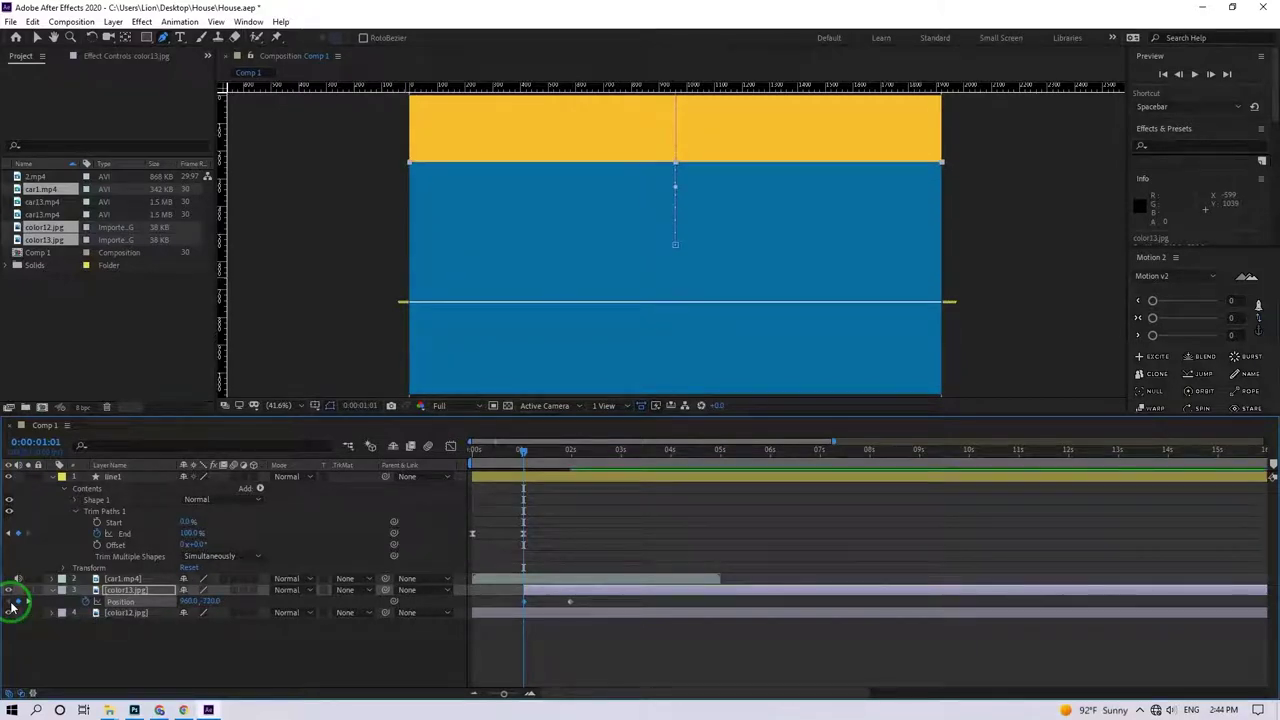
click(95, 603)
- Move the color13.jpg layer to position 960, -216 so its lower edge sits on the white line
click(126, 592)
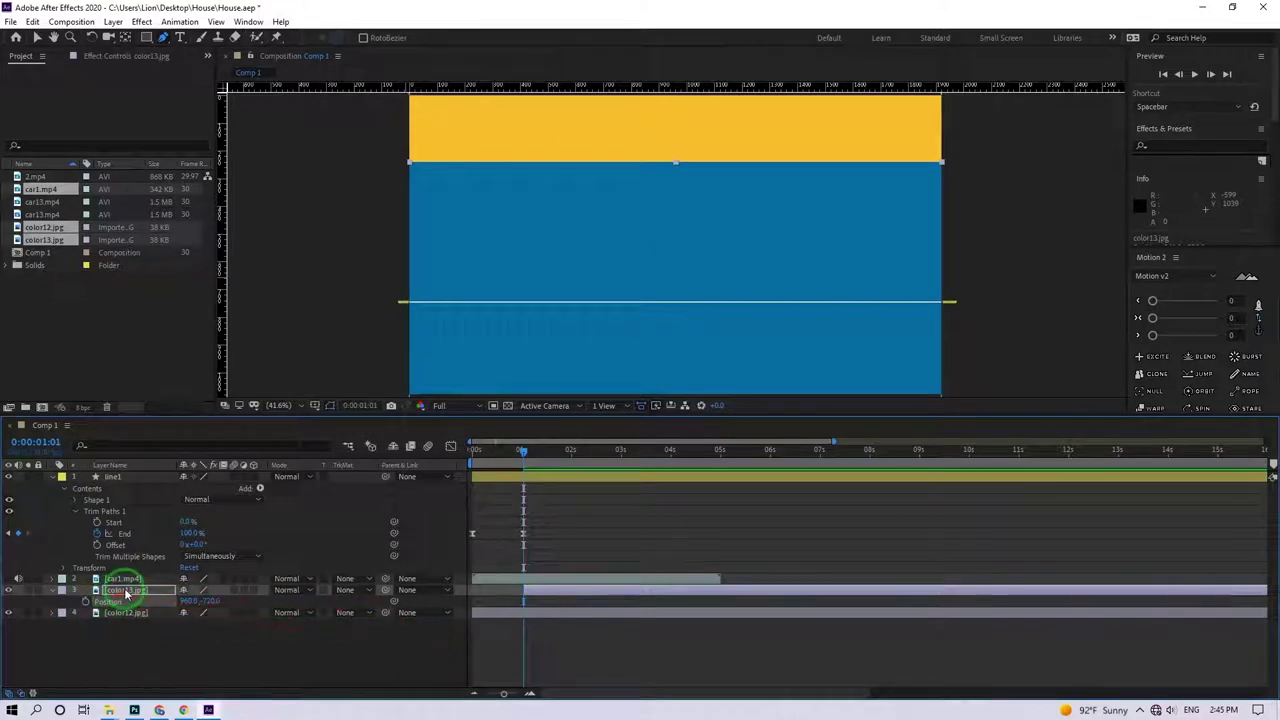
key(shift+Down)
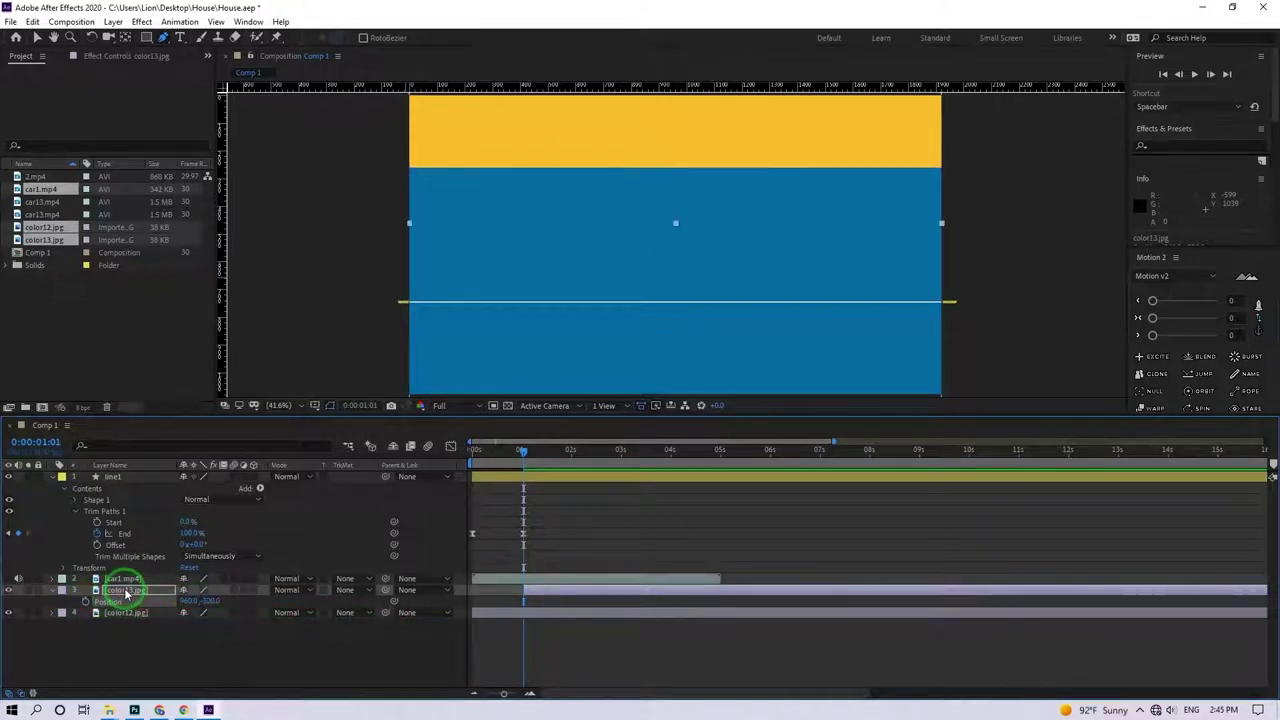
key(shift+Down)
key(shift+Down)
key(shift+Down)
key(shift+Down)
key(shift+Down)
key(shift+Down)
key(shift+Down)
key(shift+Down)
key(shift+Down)
key(shift+Down)
key(shift+Down)
key(shift+Down)
key(shift+Down)
key(shift+Down)
key(shift+Down)
key(shift+Down)
key(shift+Down)
key(shift+Down)
key(shift+Down)
key(shift+Down)
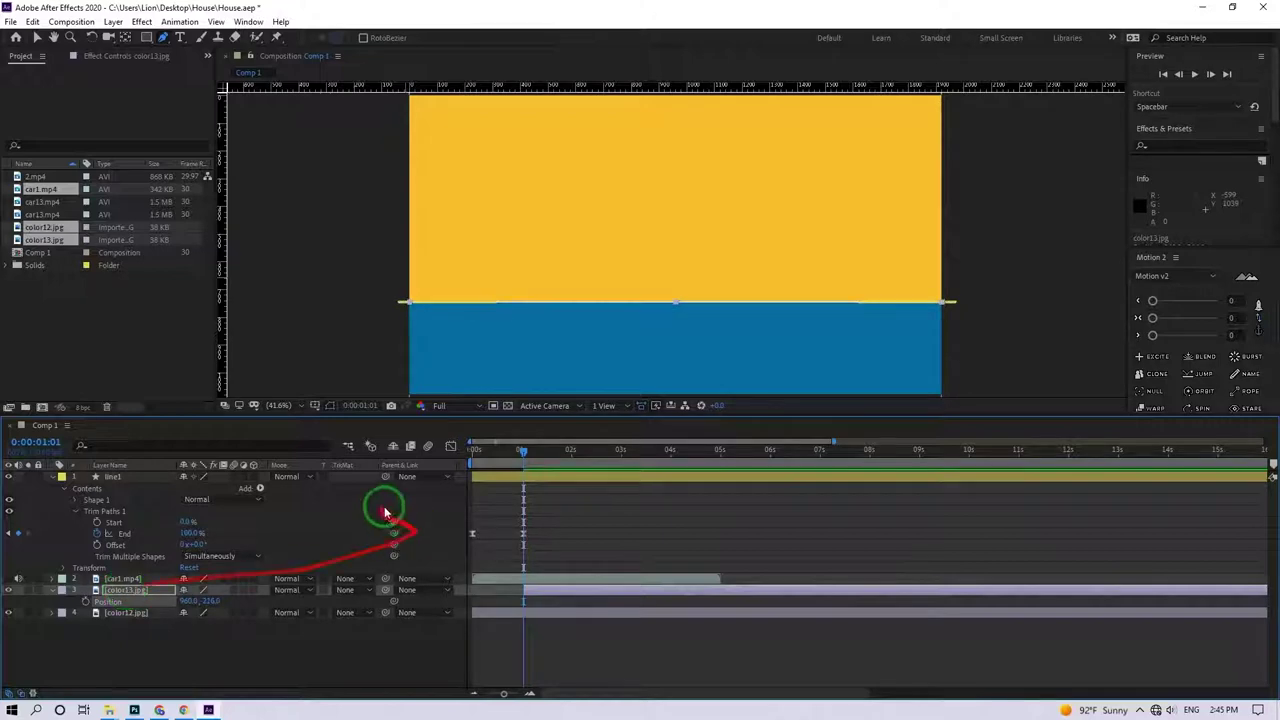
scroll(610, 337, up, 3)
drag(506, 336, 647, 56)
- Add a mask to the color13.jpg layer and keyframe its mask path at 1:01 and about 2:00
right_click(121, 597)
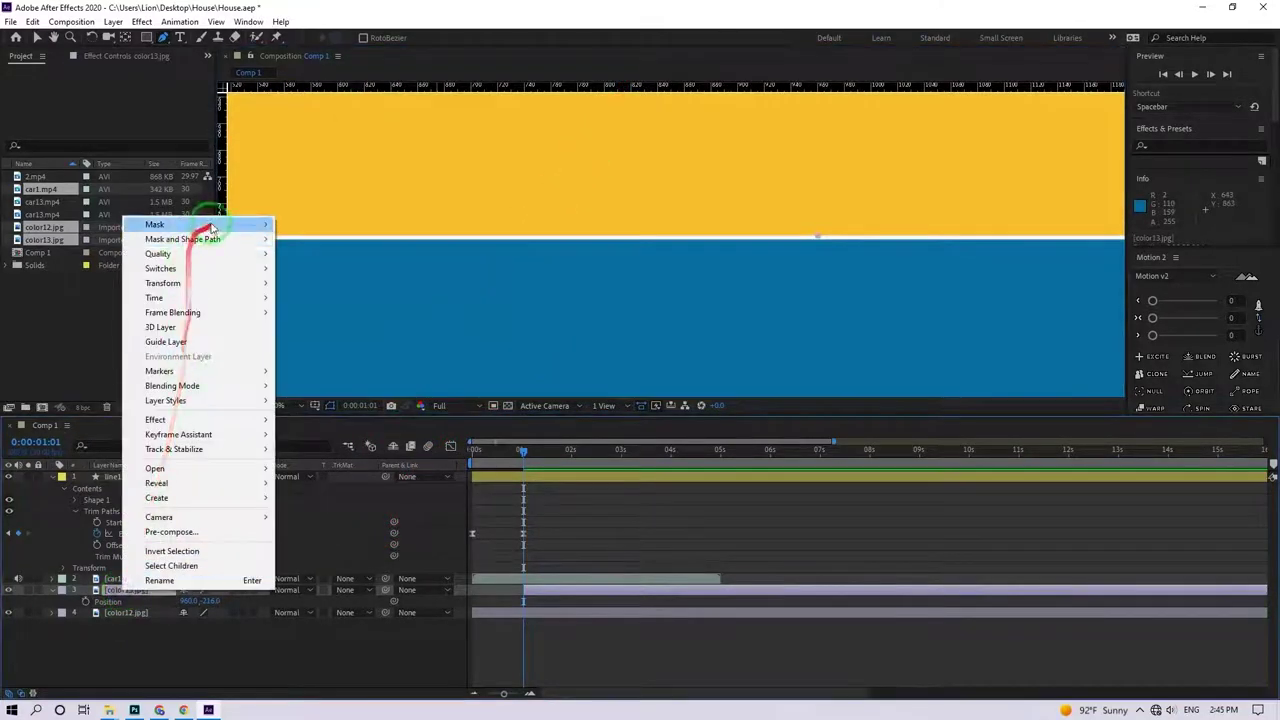
click(305, 216)
click(76, 602)
click(86, 613)
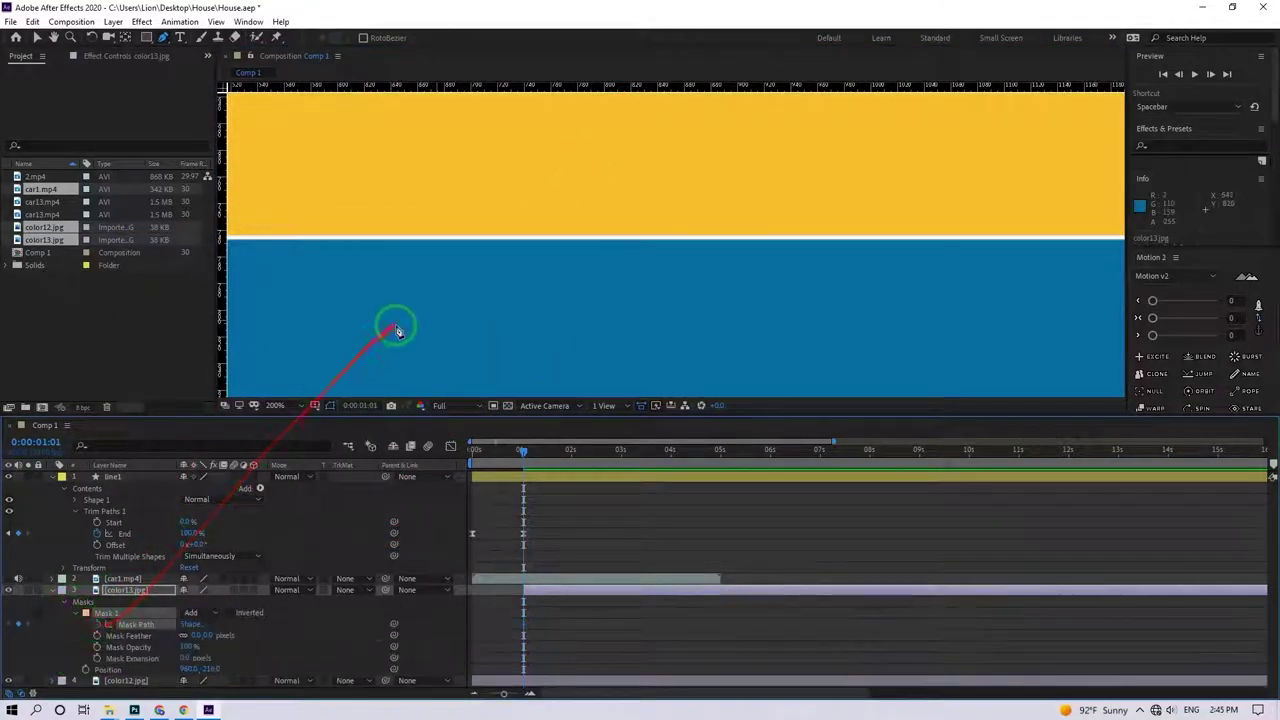
scroll(634, 206, down, 6)
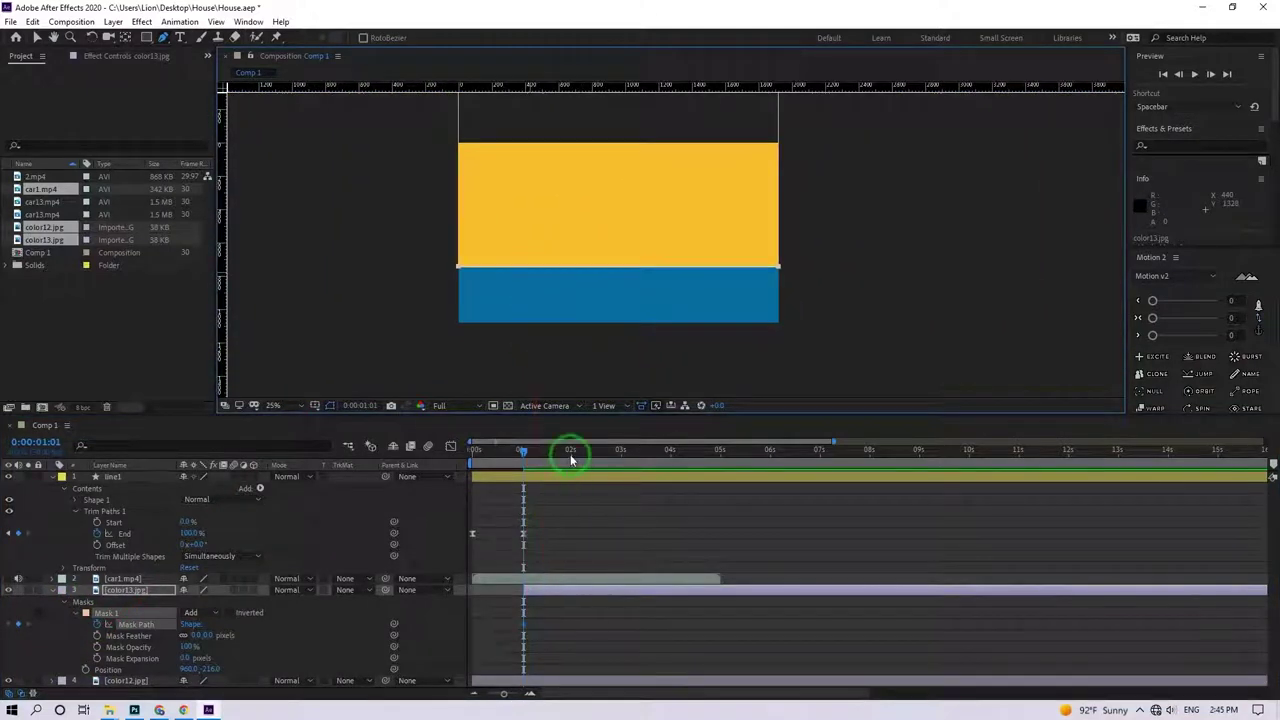
click(17, 624)
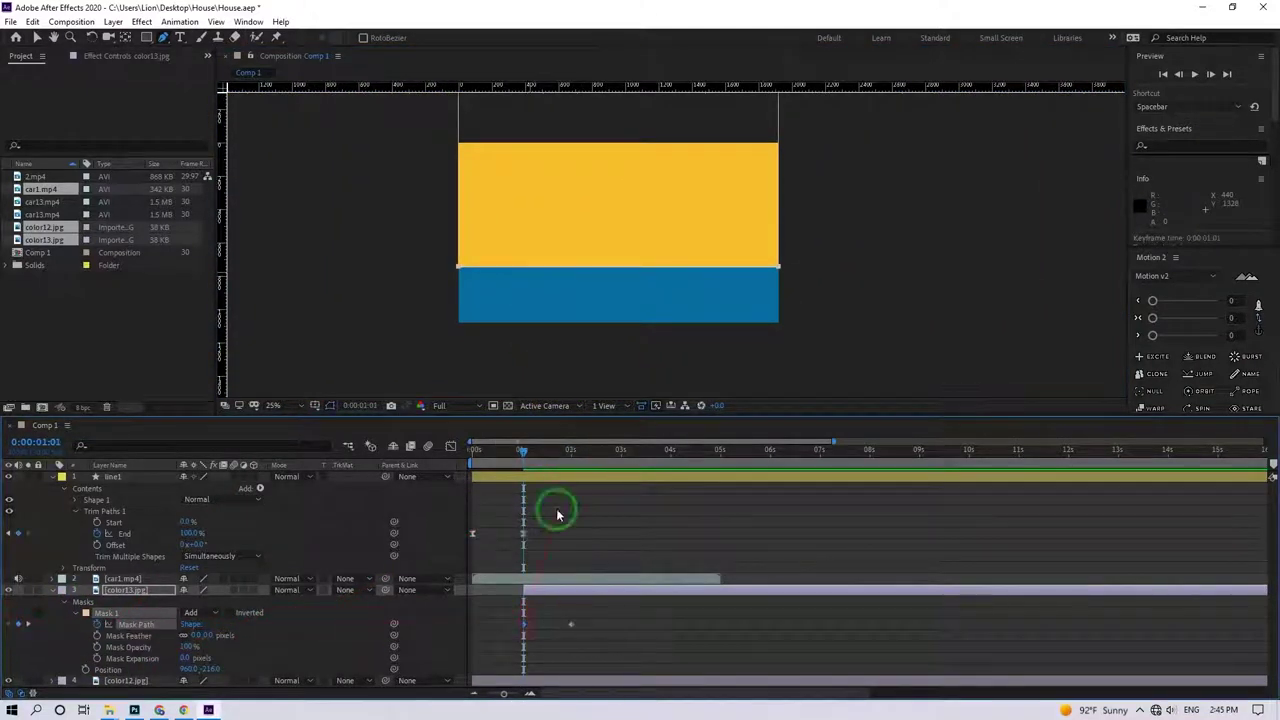
- At the 1:01 keyframe, shift color13.jpg's mask straight down until its upper edge lies on the white line, hiding the yellow
key(shift+Down)
key(shift+Down)
key(shift+Down)
key(shift+Down)
key(shift+Down)
key(shift+Down)
key(shift+Down)
key(shift+Down)
key(shift+Down)
key(shift+Down)
key(shift+Down)
key(shift+Down)
key(shift+Down)
key(shift+Down)
key(shift+Down)
key(shift+Down)
key(shift+Down)
key(shift+Down)
key(shift+Down)
key(shift+Down)
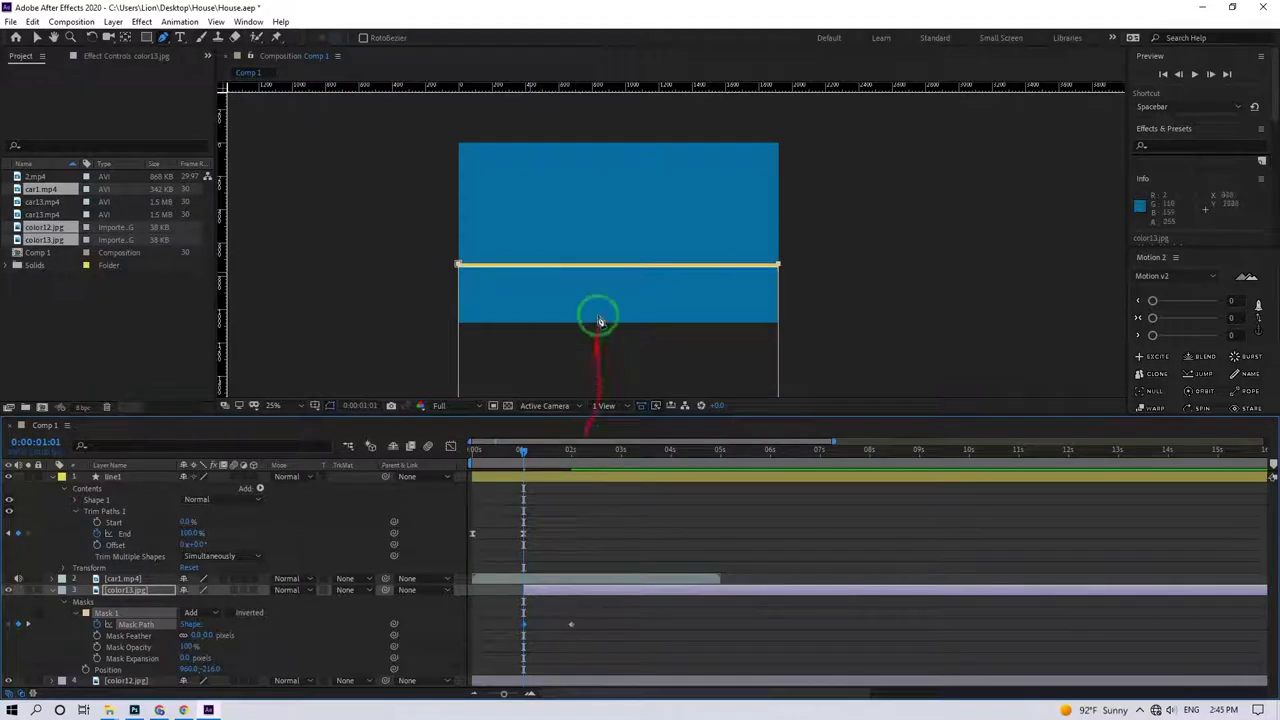
scroll(600, 321, up, 4)
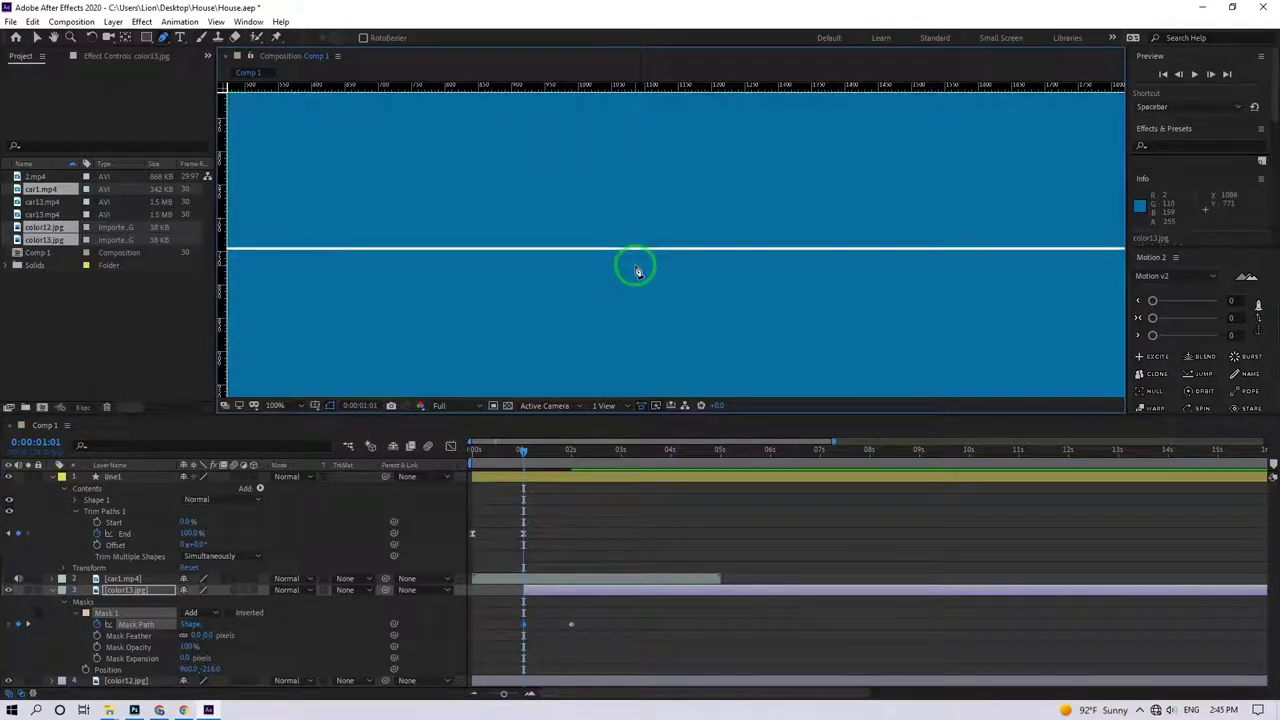
scroll(637, 270, down, 4)
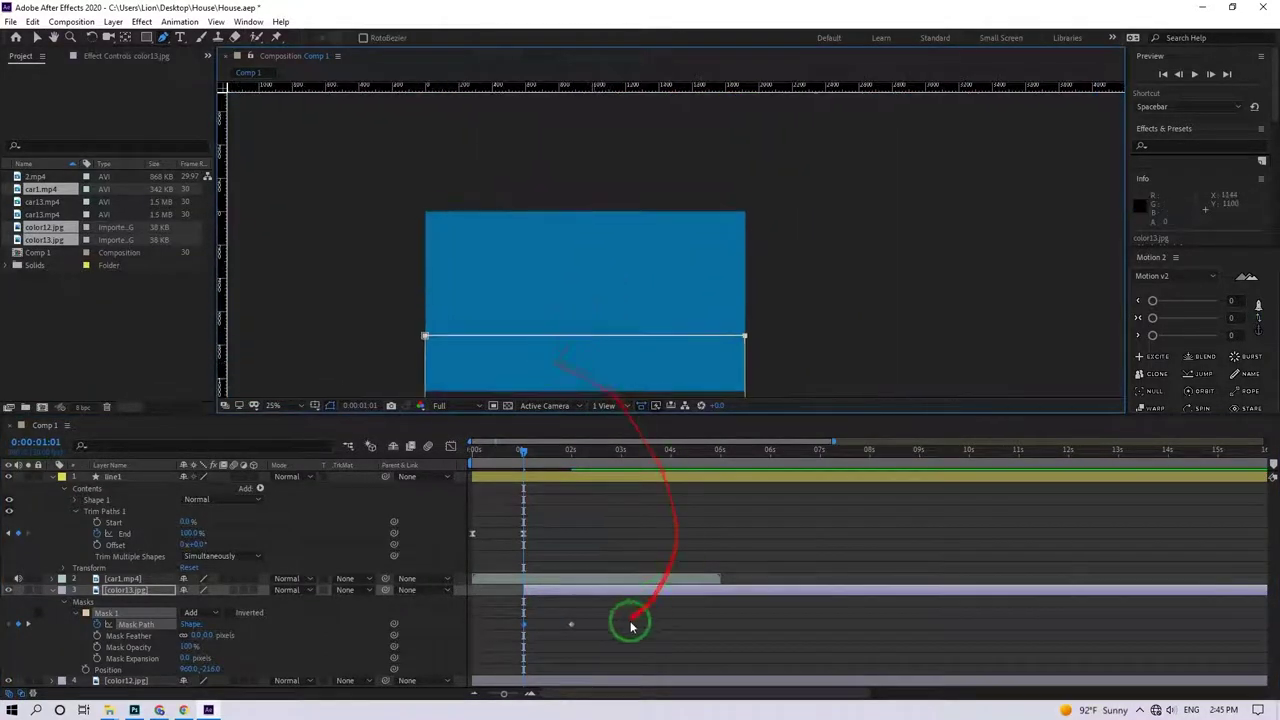
- Apply Easy Ease to both mask path keyframes of color13.jpg and preview the yellow reveal
right_click(522, 624)
mouse_move(600, 615)
click(768, 530)
drag(526, 460, 472, 485)
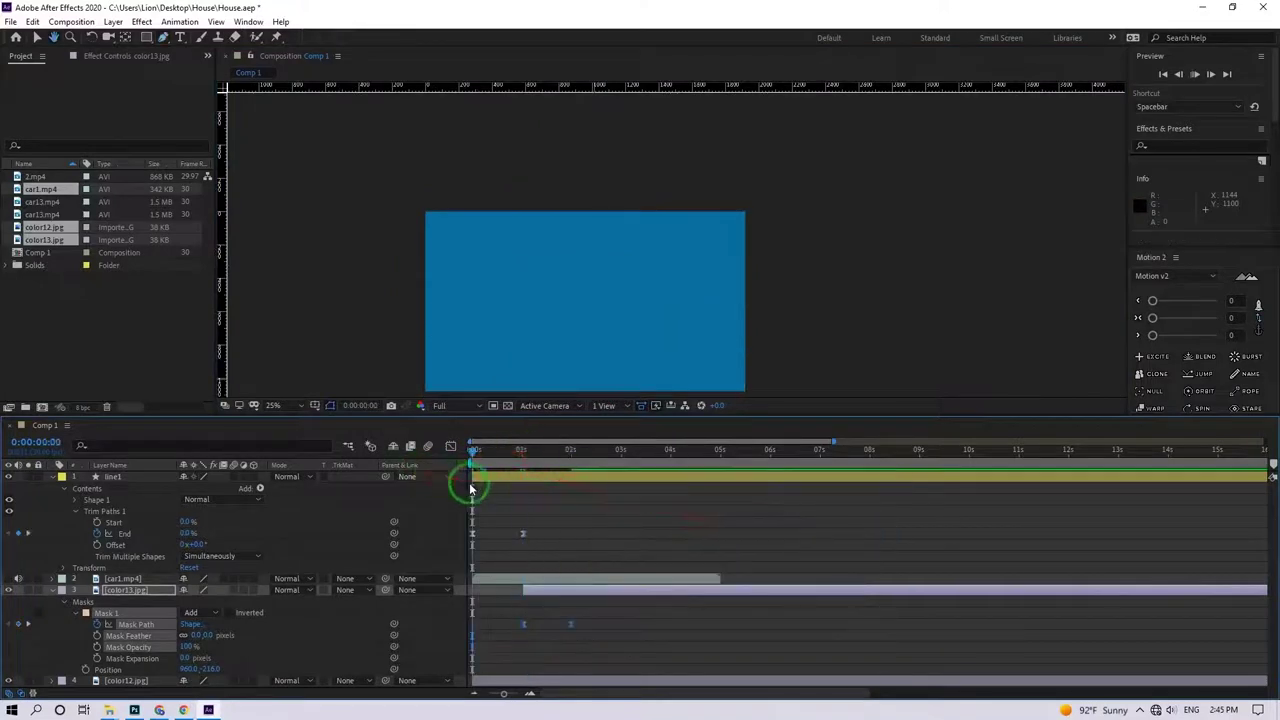
click(282, 406)
click(288, 423)
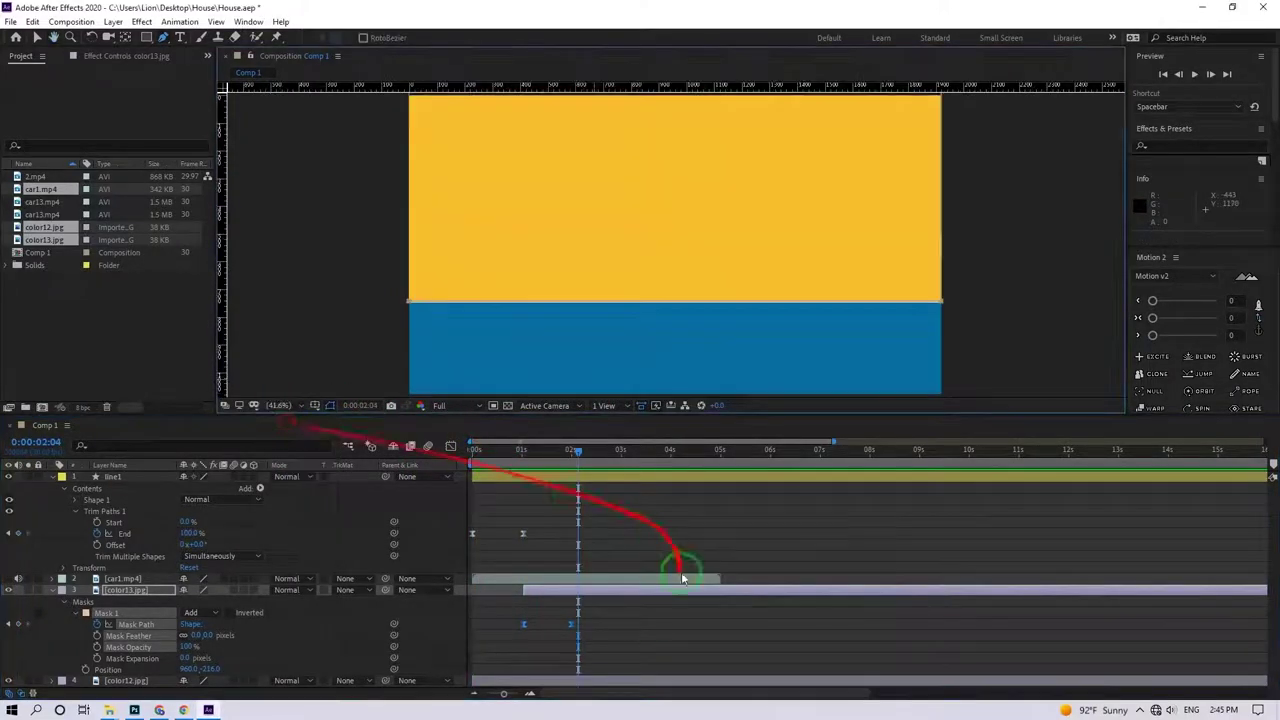
- Delay the first Trim Paths End keyframe of line1 to 0:00:00:14
click(640, 627)
drag(473, 533, 497, 545)
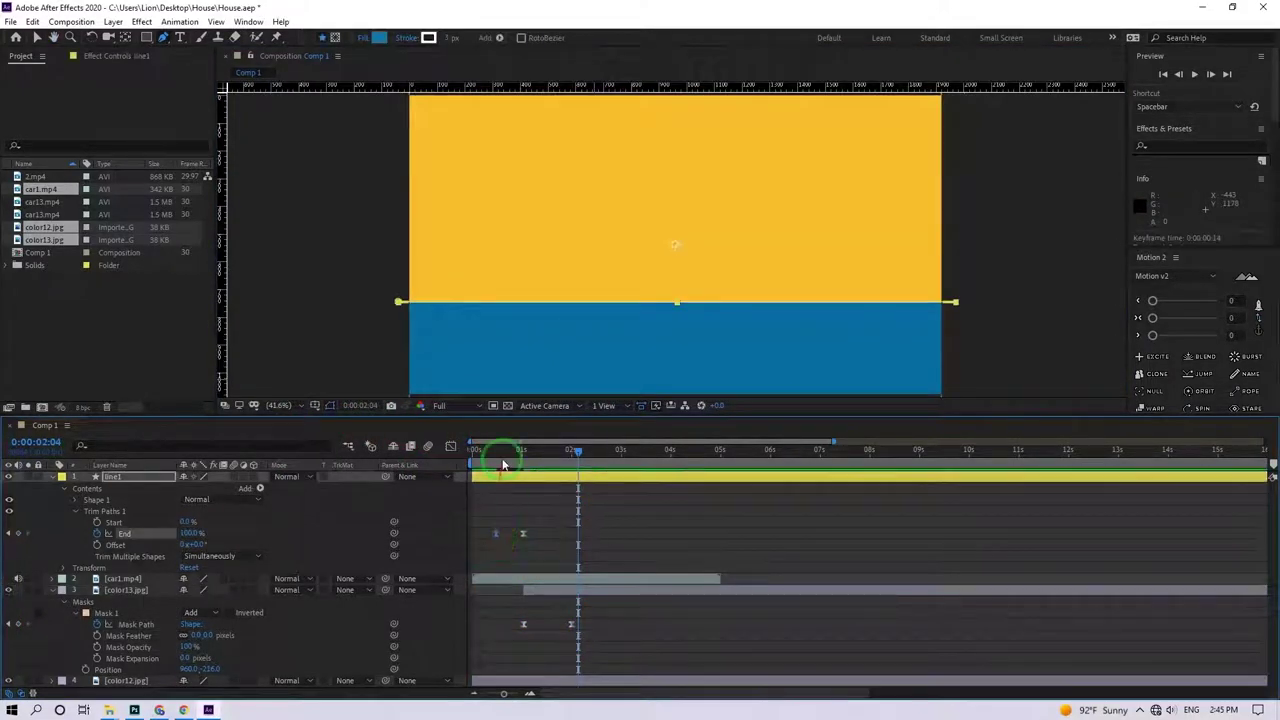
drag(500, 456, 412, 468)
click(537, 511)
- Add a text layer reading "Concept" near the middle of the composition at the start of the timeline
click(180, 37)
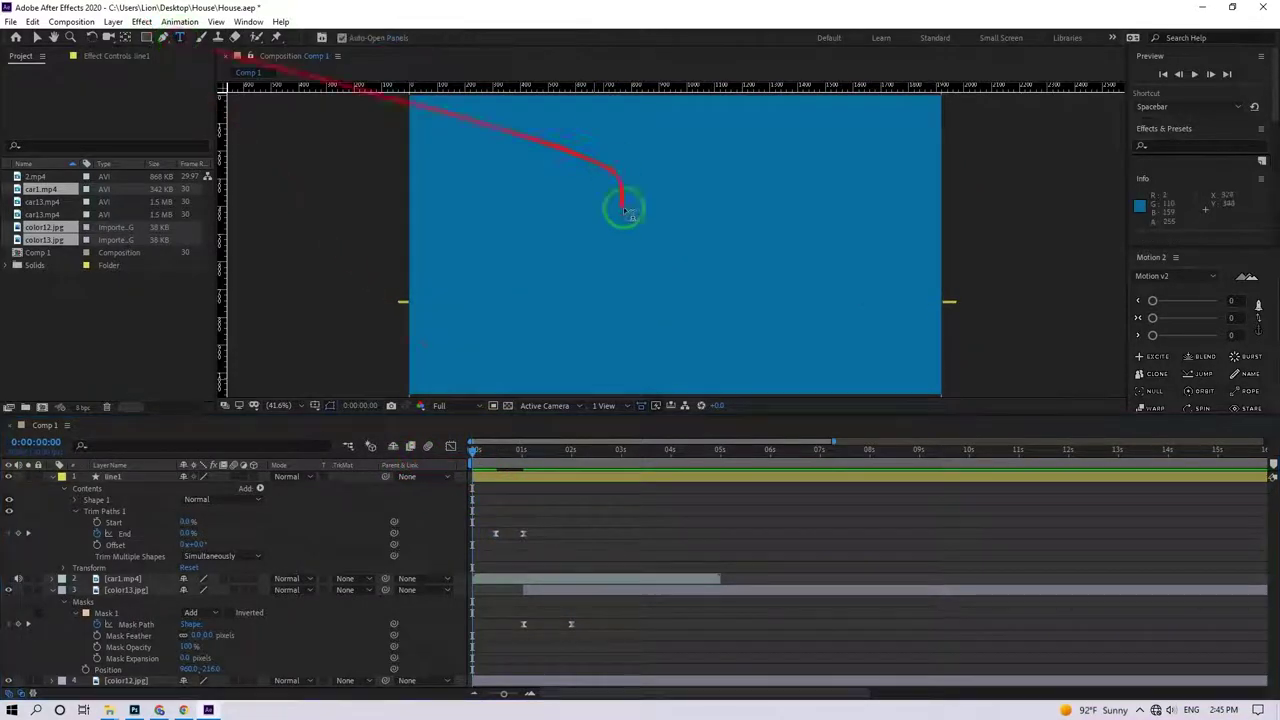
click(660, 238)
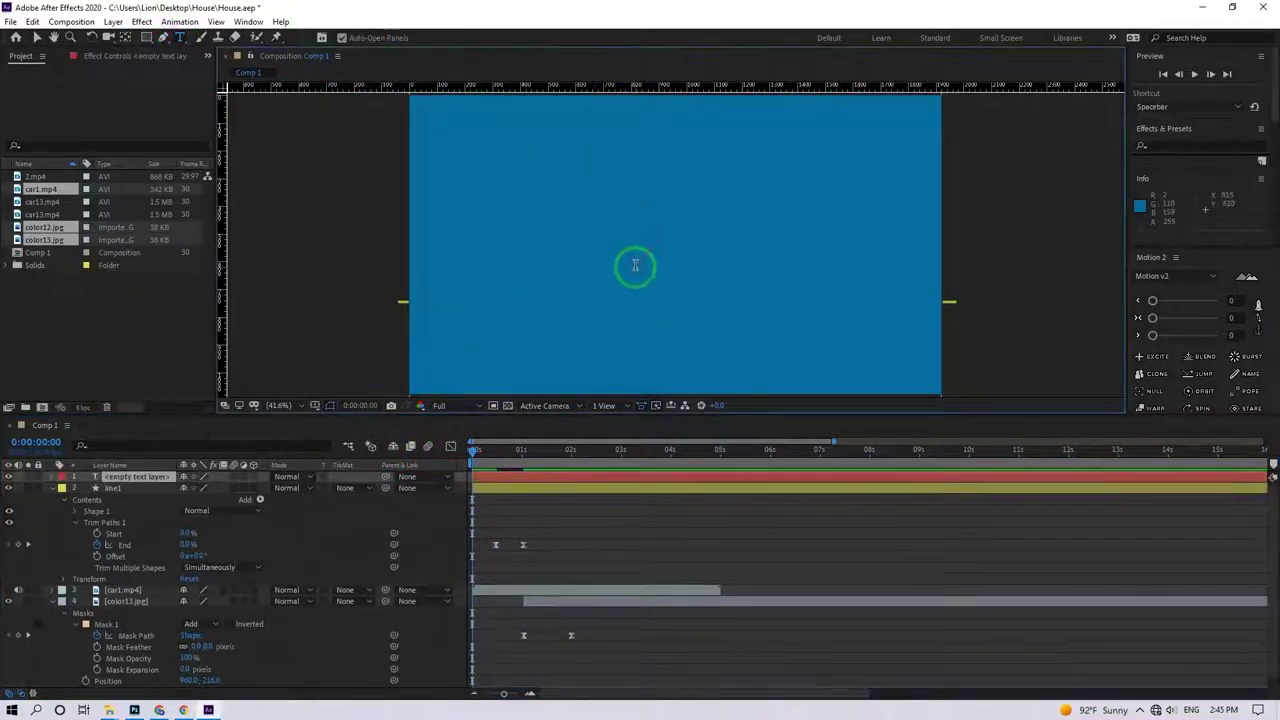
text(Concept)
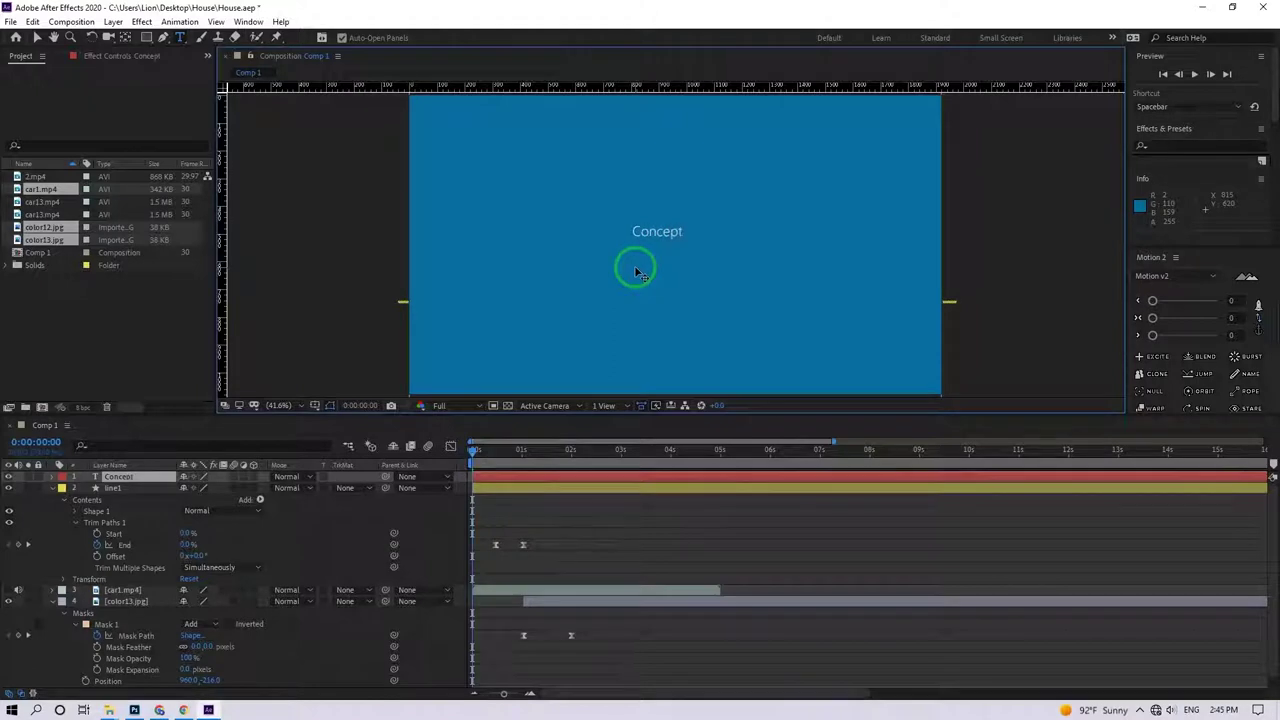
- Set the Concept text's font size to 80 px and center it in the composition
double_click(635, 240)
scroll(1259, 192, down, 4)
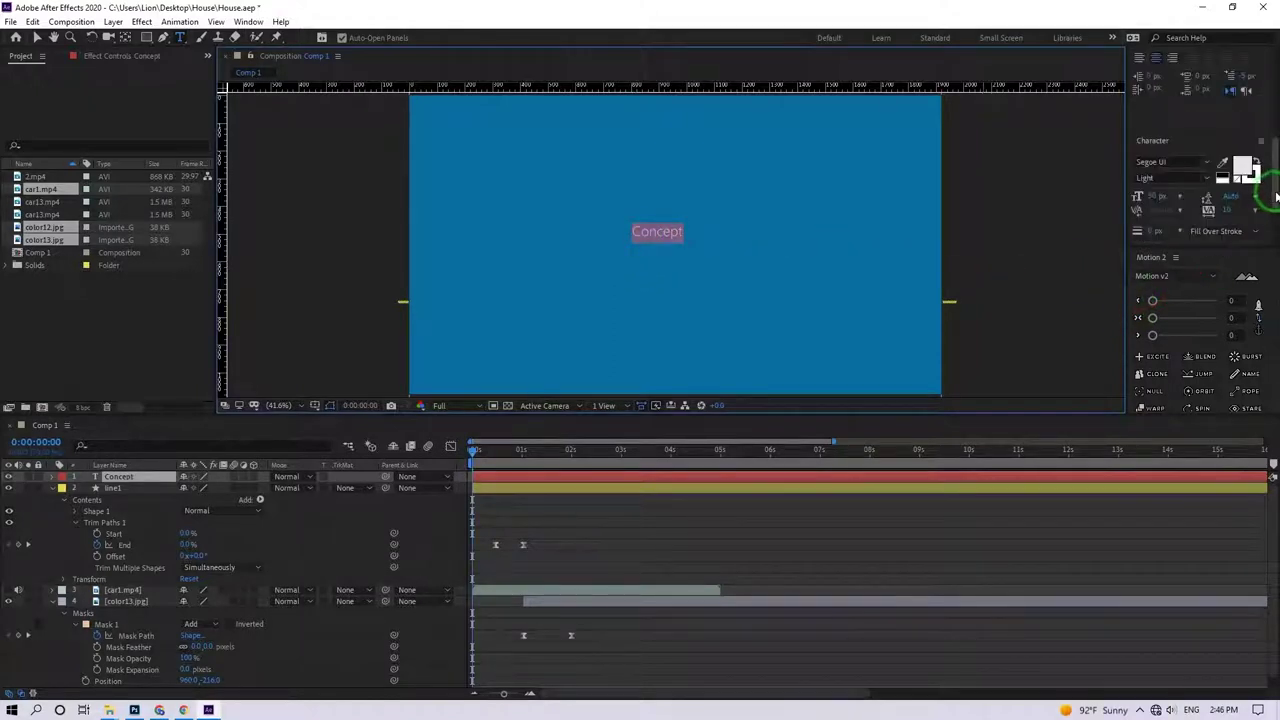
click(1151, 197)
text(65)
key(Return)
click(1151, 197)
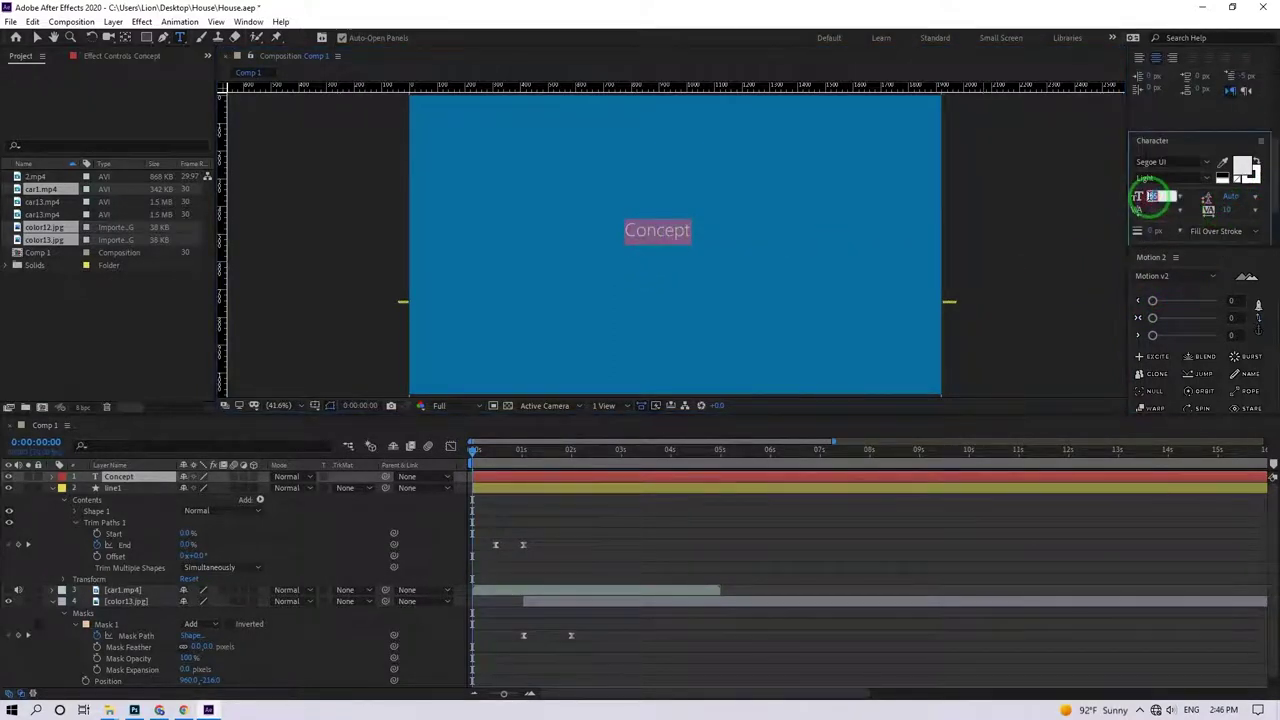
click(737, 514)
click(543, 480)
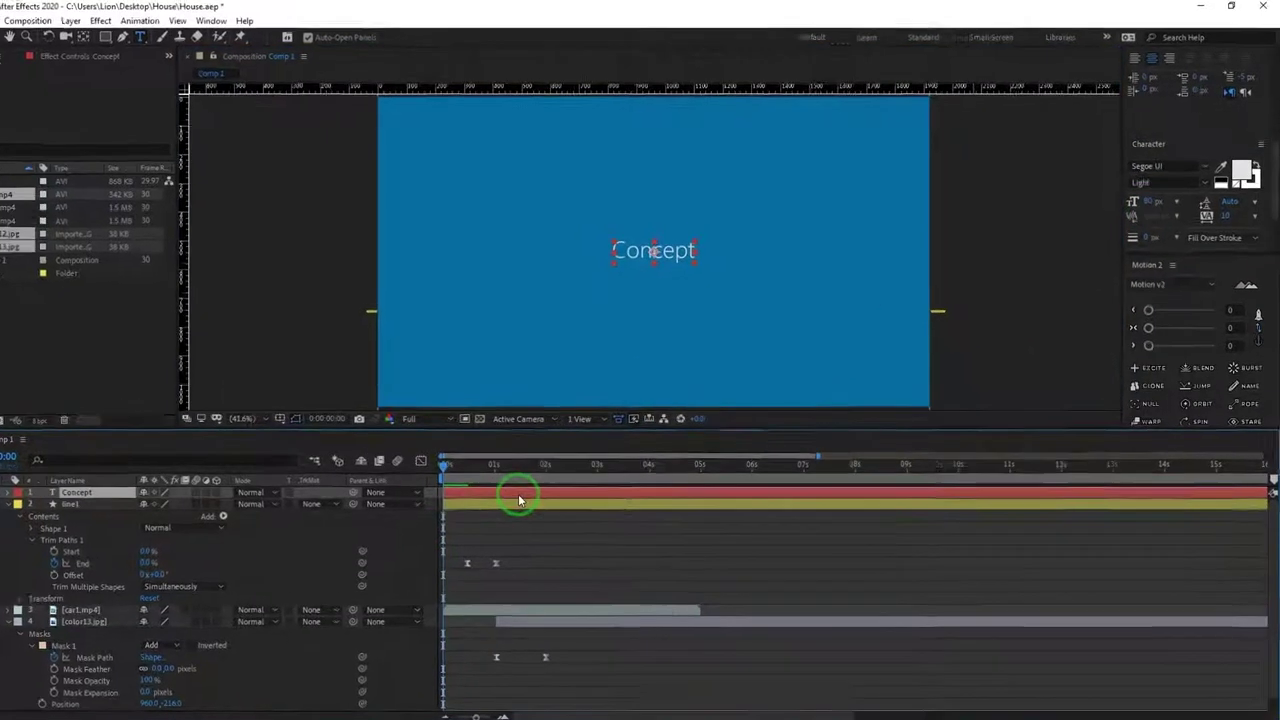
- Find the Typewriter animation preset and apply it to the Concept text layer
scroll(1210, 158, up, 5)
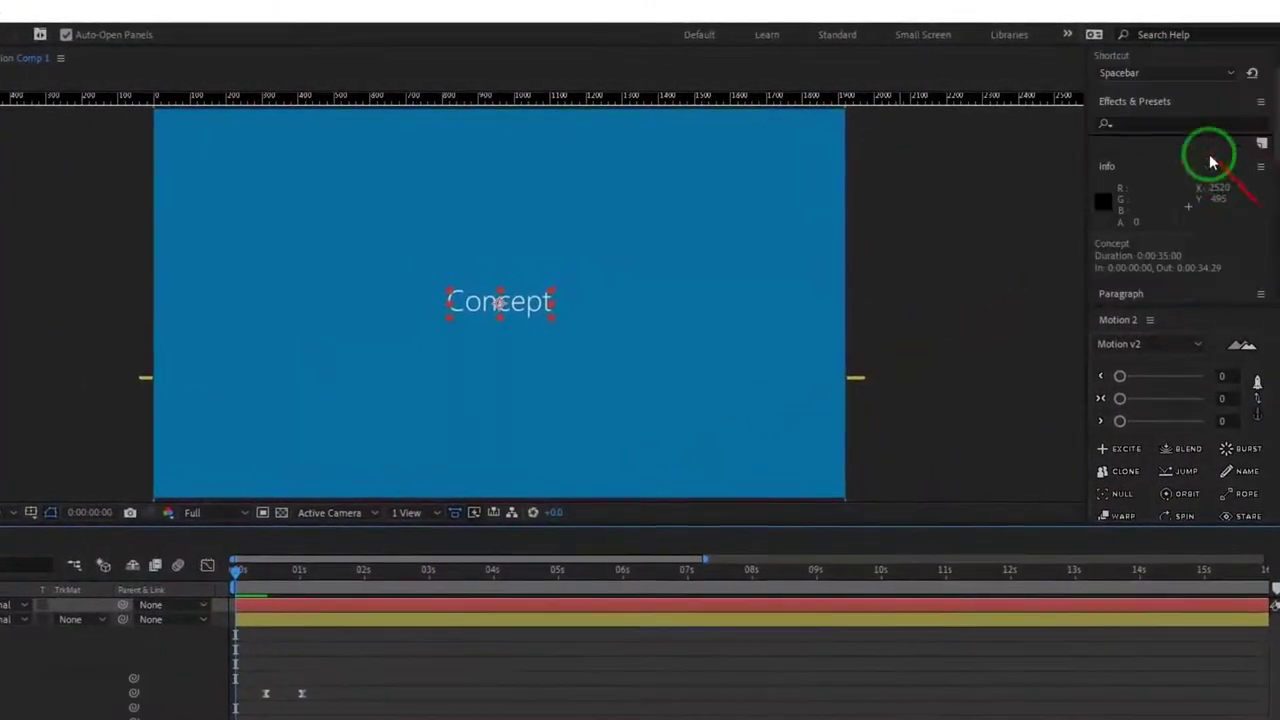
click(1172, 121)
text(ttype)
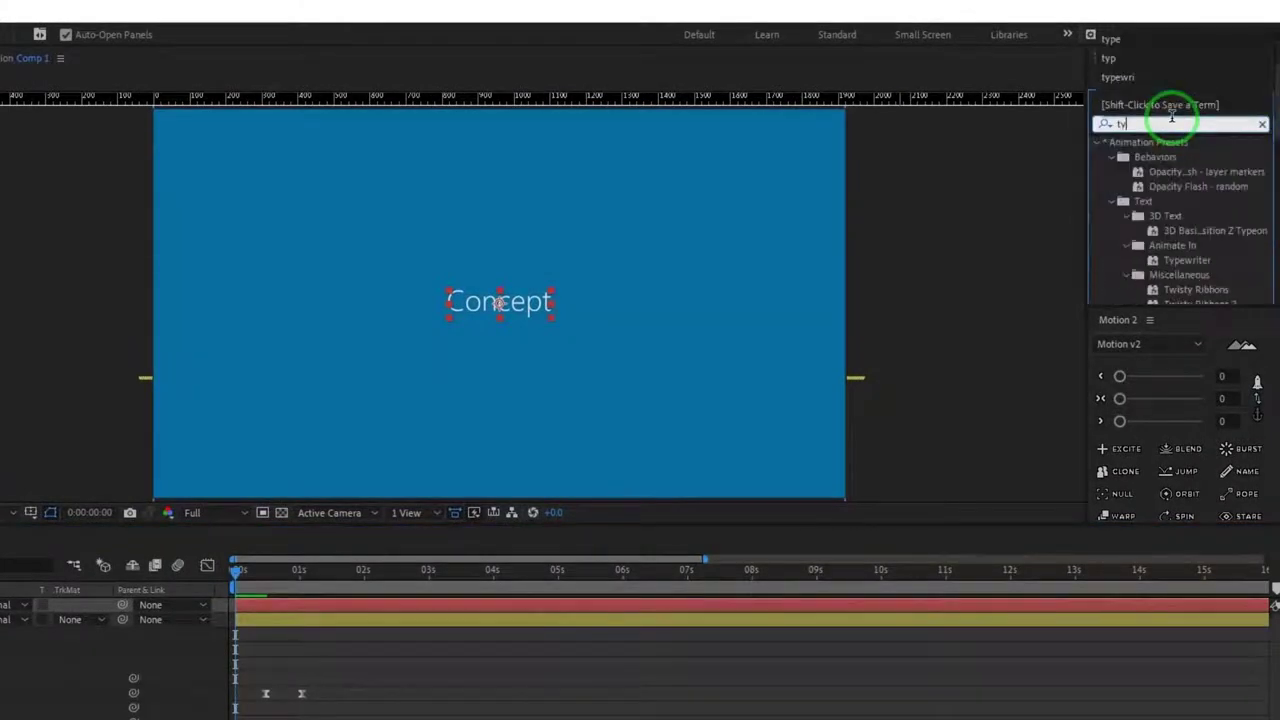
drag(1185, 216, 300, 642)
- Shorten Concept's typewriter reveal to about one second and shift the line1 and color13.jpg layers about 27 frames later
click(397, 605)
key(u)
drag(342, 696, 252, 719)
scroll(260, 717, down, 1)
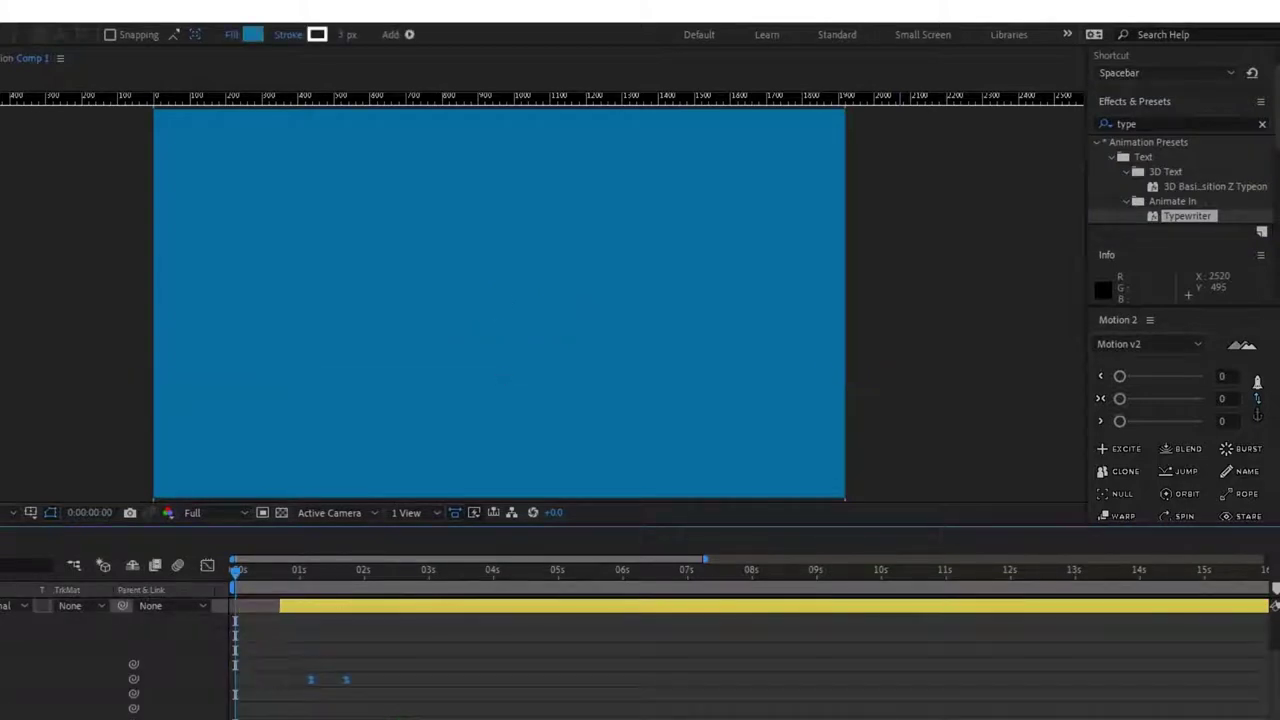
click(274, 650)
- Split the Concept text layer at 0:00:02:04, delete the part after it and collapse all layer properties
click(317, 584)
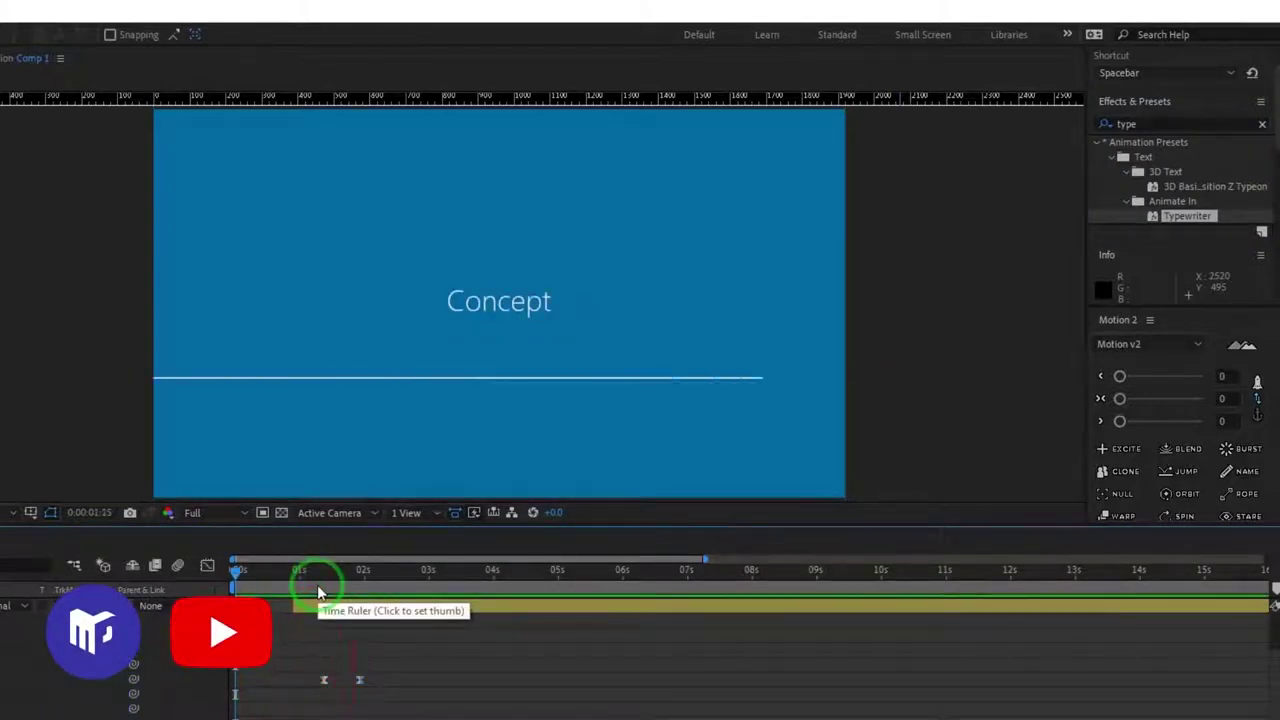
drag(317, 584, 370, 576)
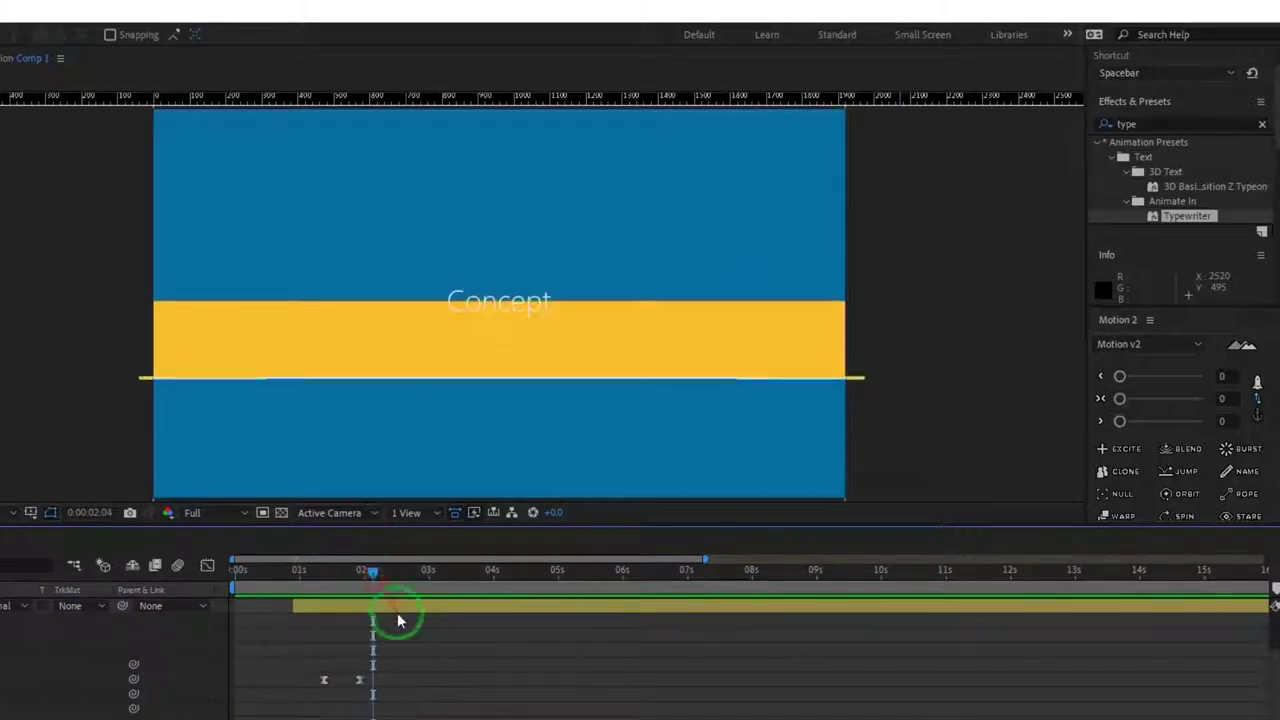
click(391, 609)
scroll(407, 706, up, 1)
click(406, 606)
key(ctrl+shift+d)
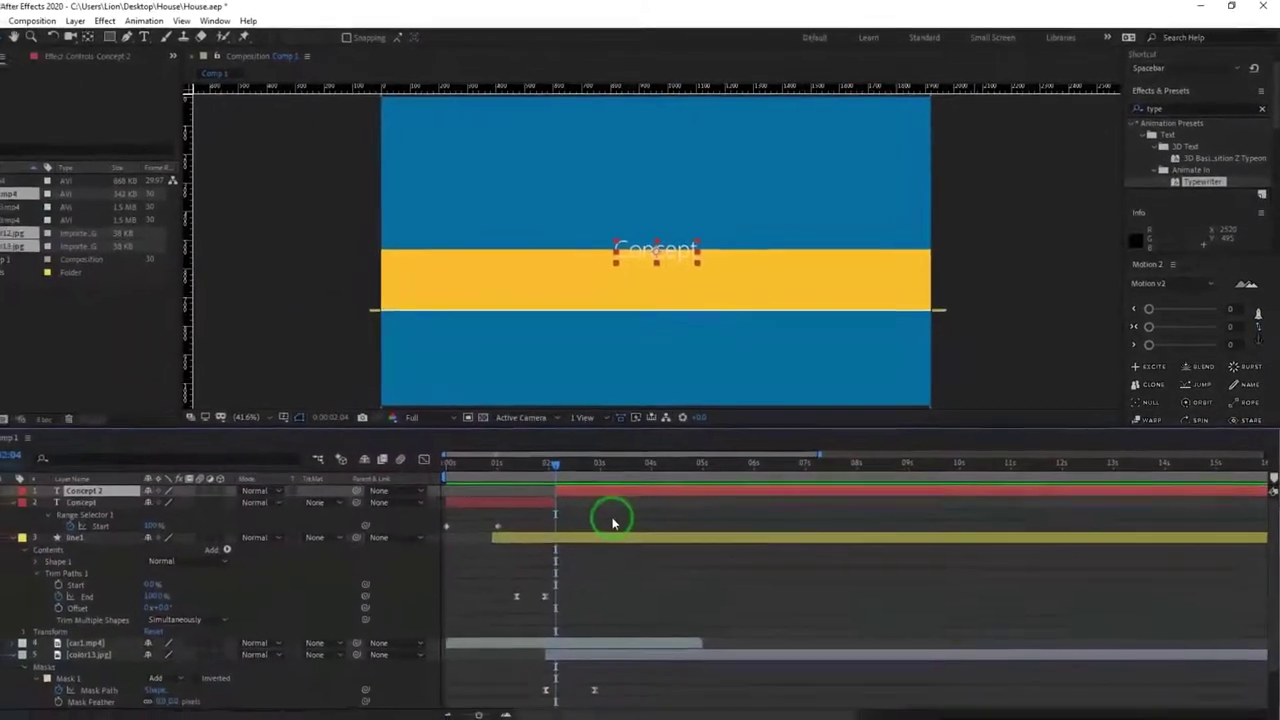
key(Delete)
key(u)
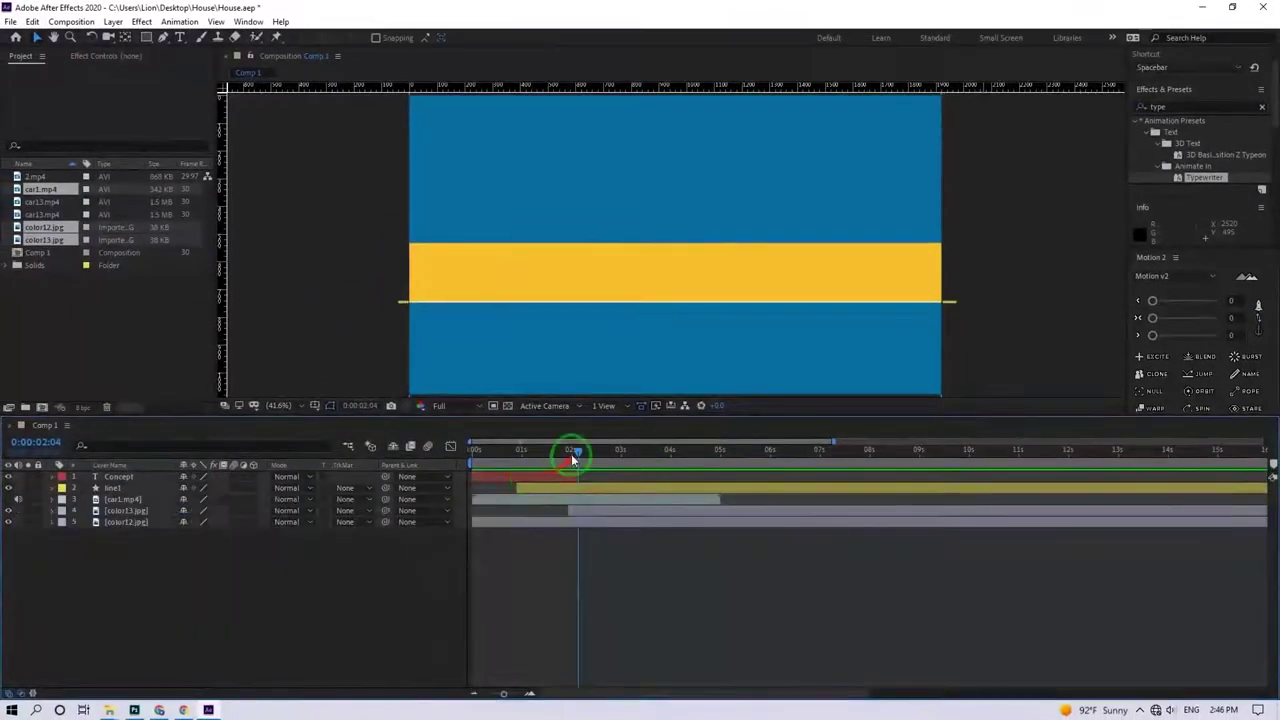
- Set the label color of color12.jpg and color13.jpg to Red and of the Concept layer to Purple
click(543, 521)
shift+click(591, 510)
click(61, 510)
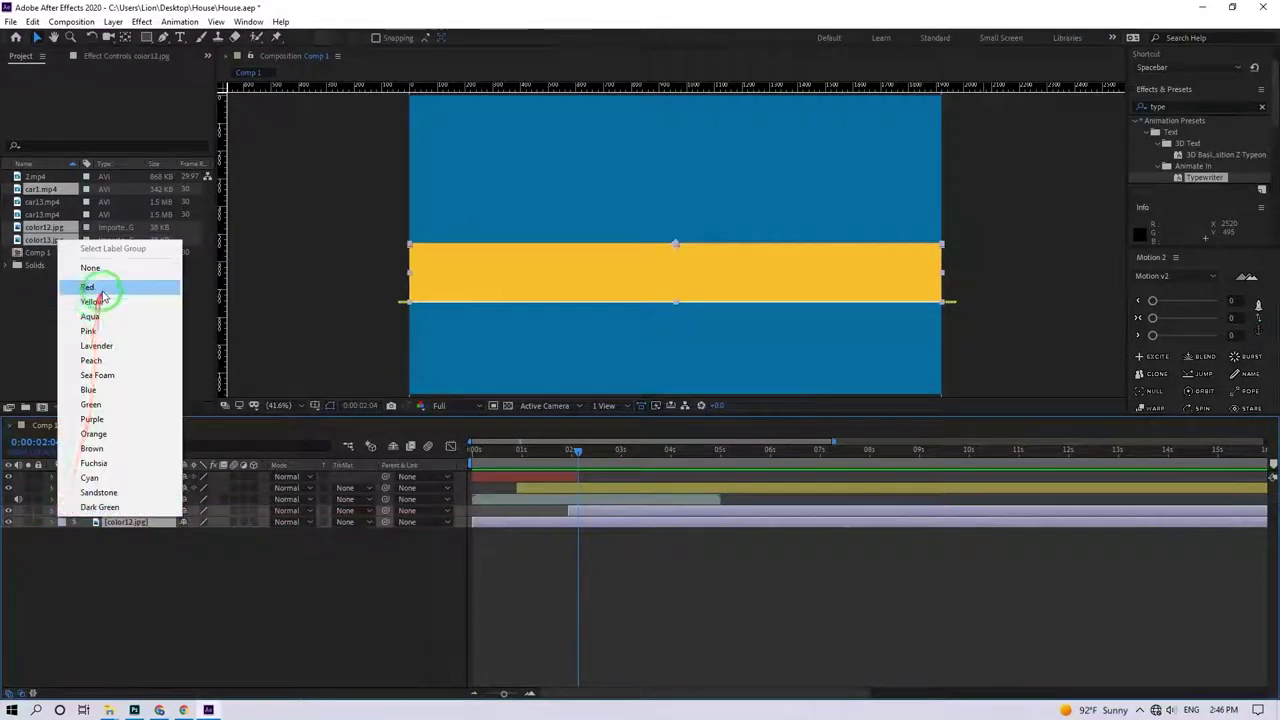
click(100, 289)
click(120, 476)
click(61, 476)
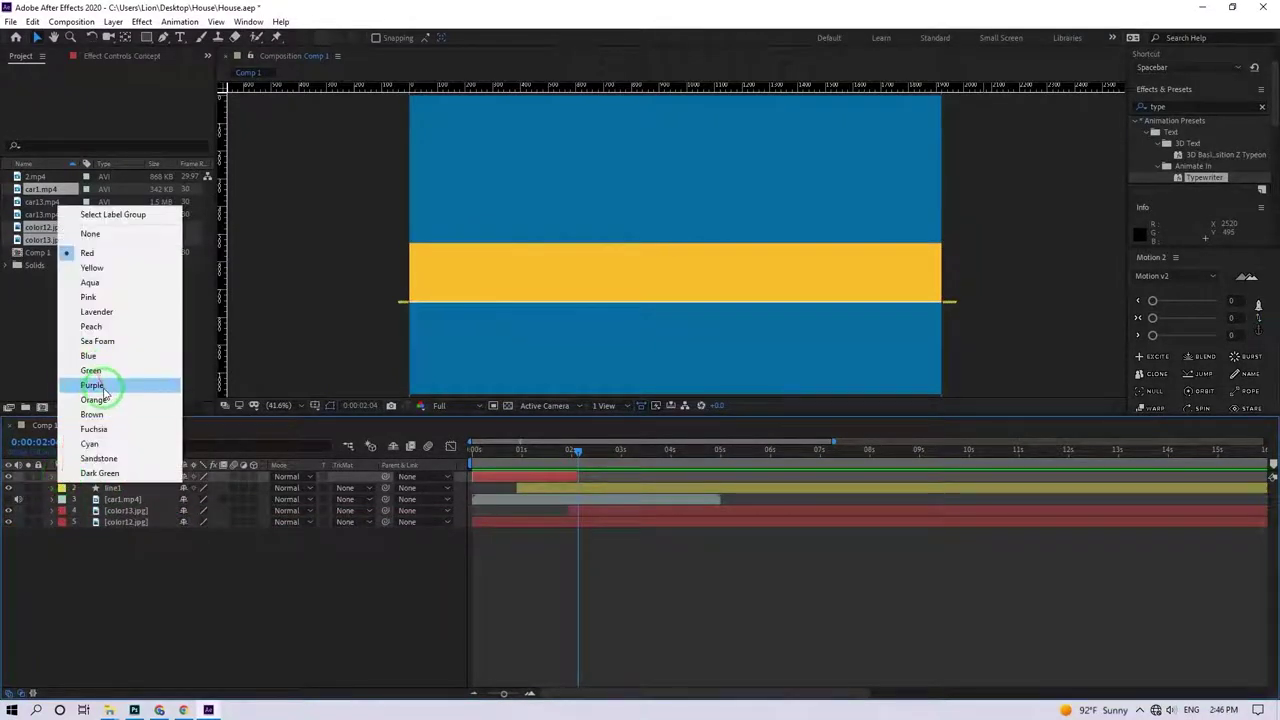
click(92, 385)
- Set the car1.mp4 layer's label to Dark Green and delete that layer from the composition
click(571, 499)
click(61, 499)
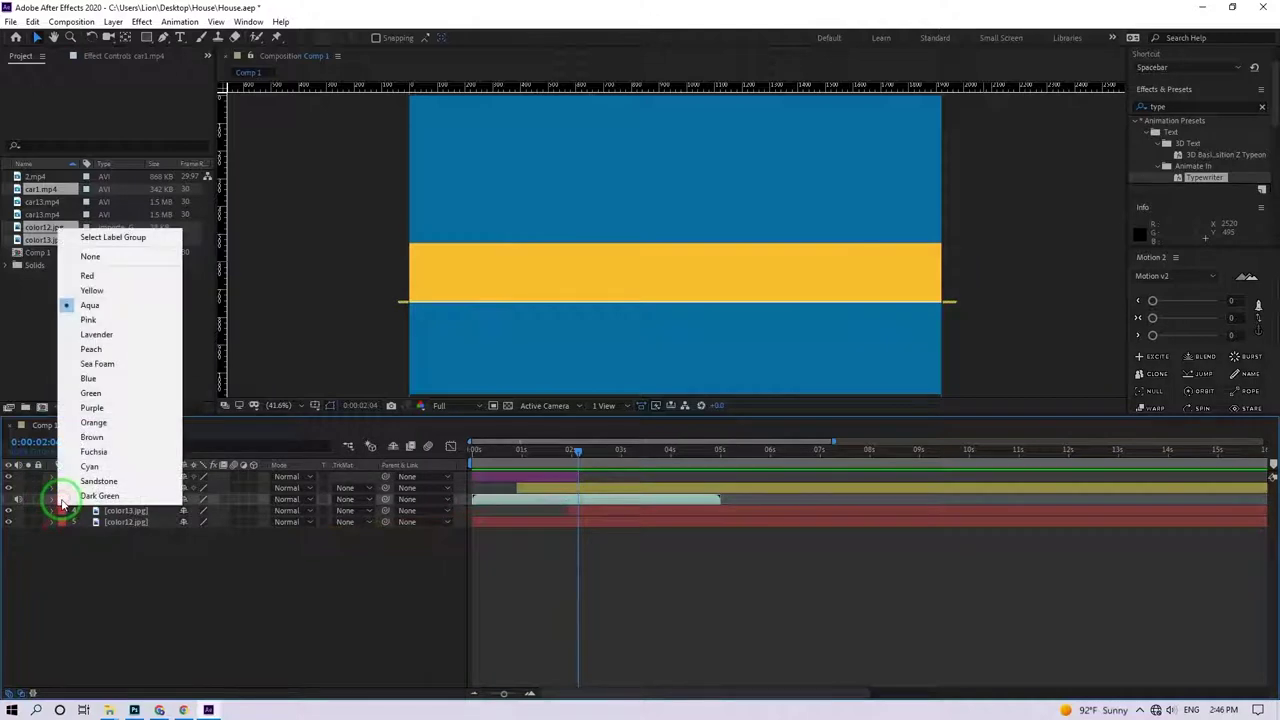
click(99, 496)
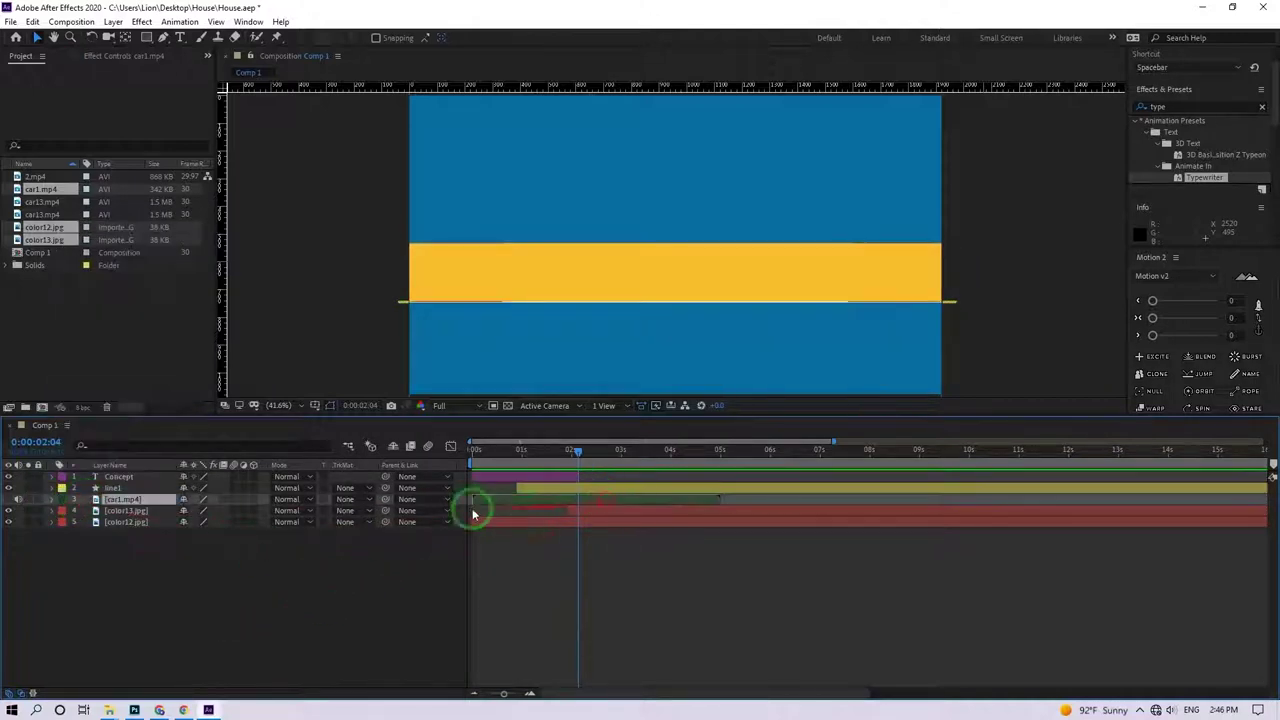
key(Delete)
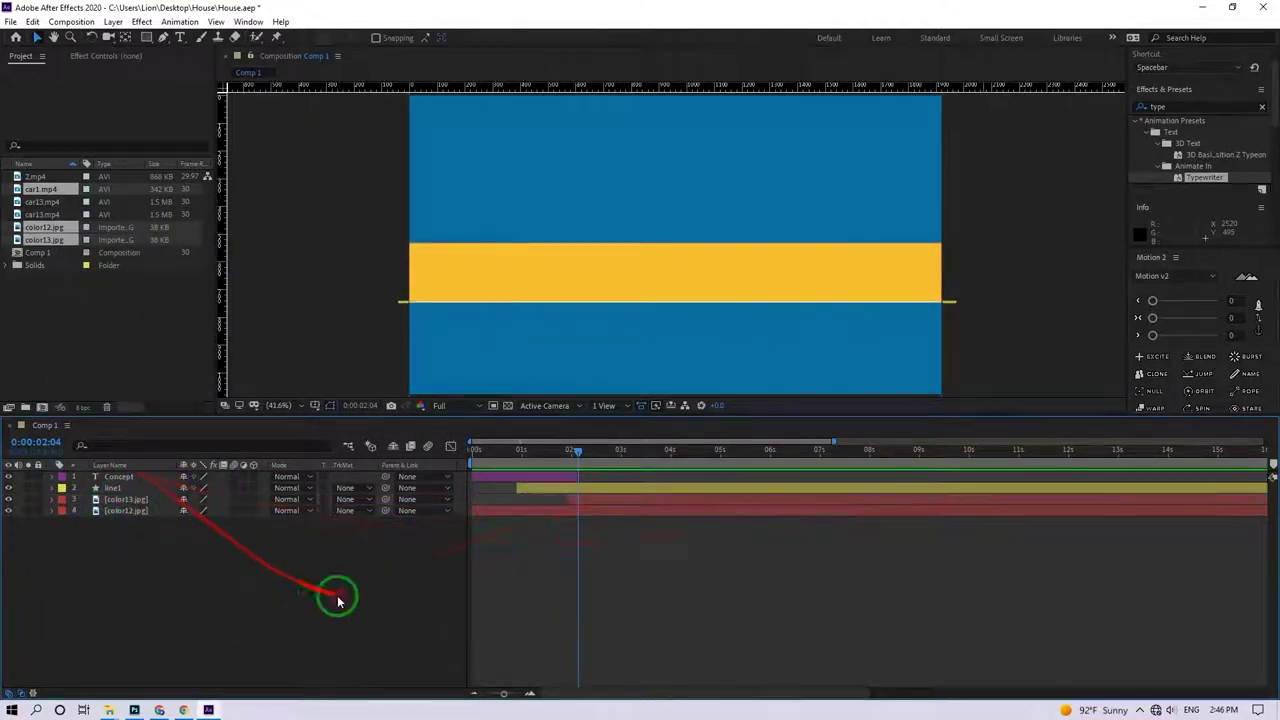
- At 0:00:02:27, draw a blue rectangle about 440 by 105 px standing on the white line, with its anchor centred, and centre it horizontally
click(624, 462)
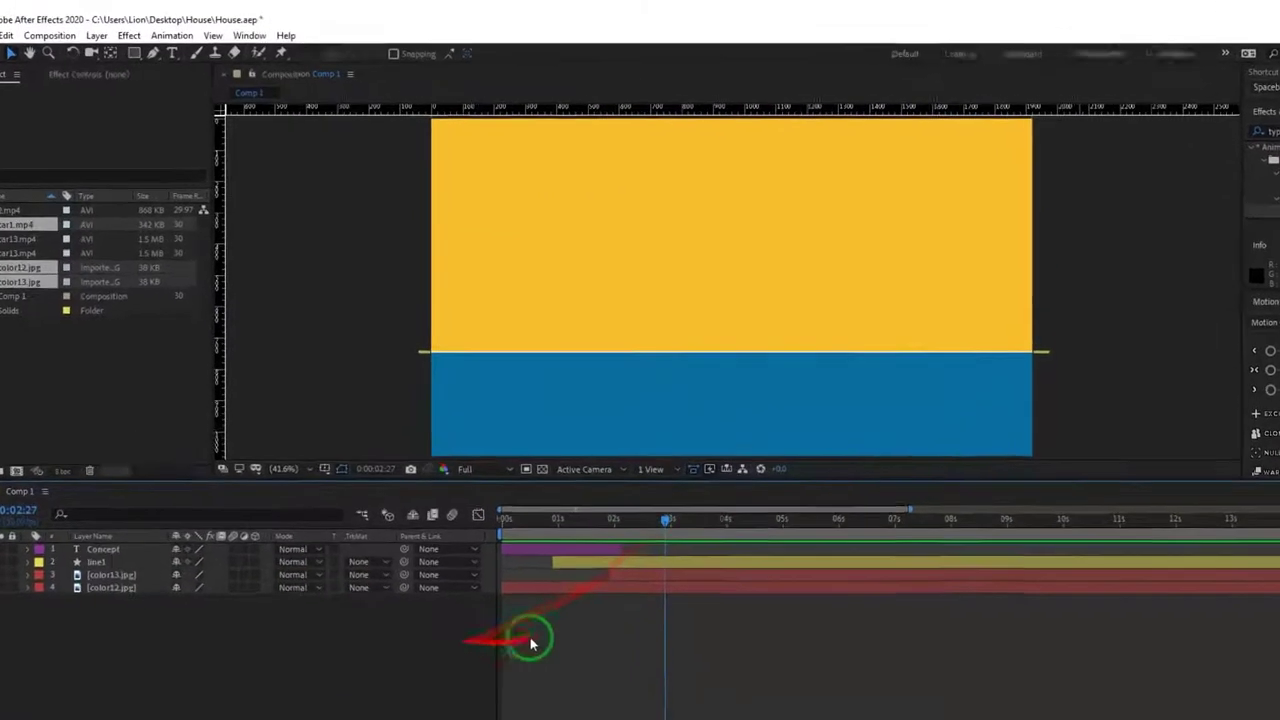
click(125, 66)
scroll(776, 394, up, 2)
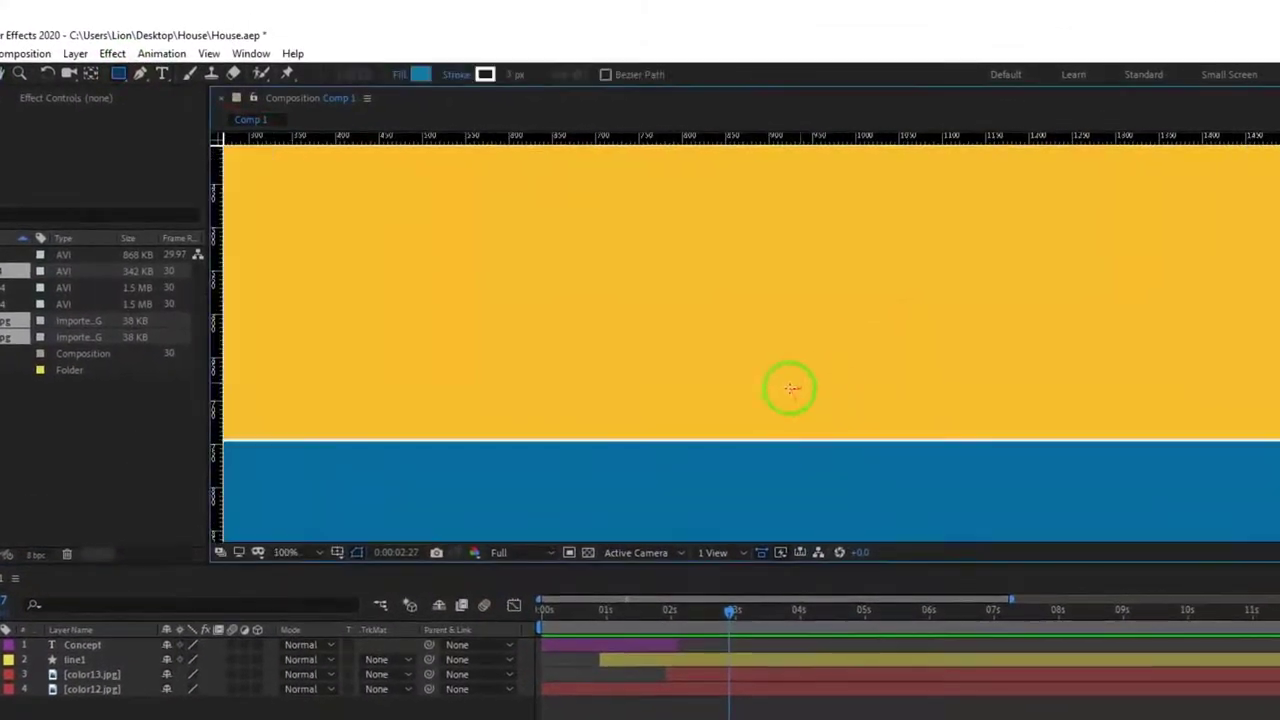
drag(606, 440, 987, 350)
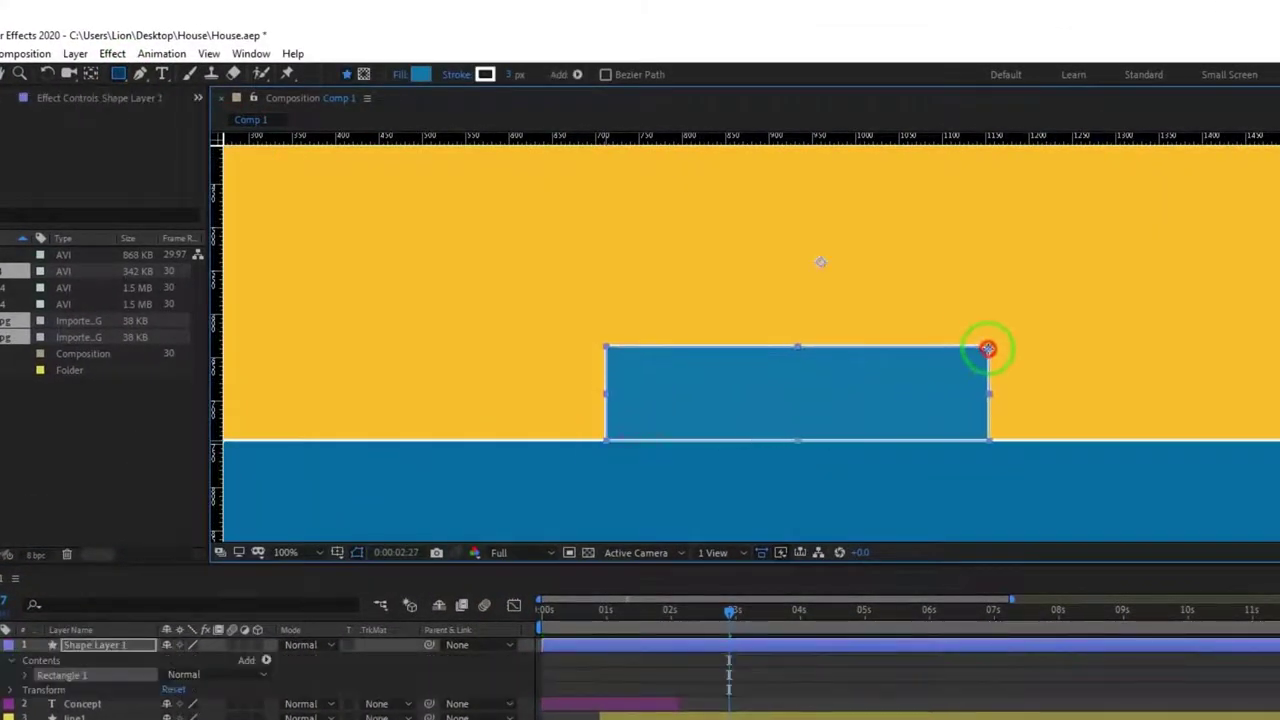
scroll(784, 403, down, 2)
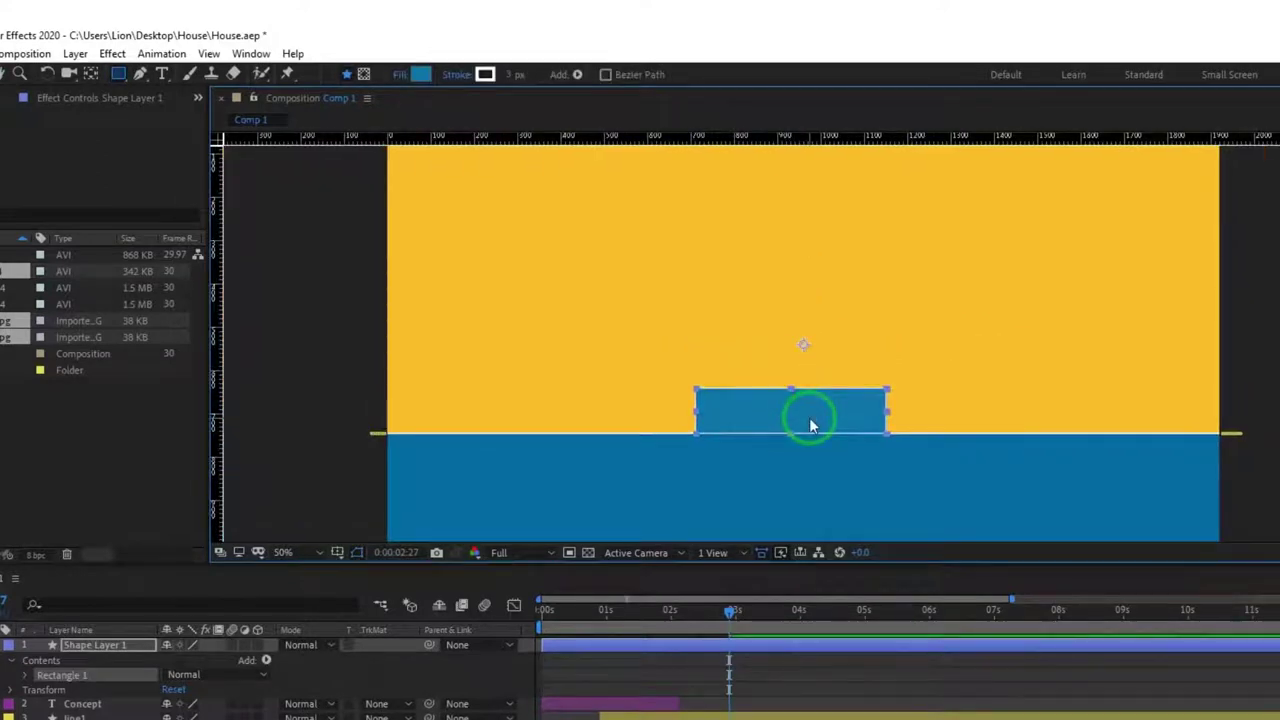
key(ctrl+Home)
drag(809, 418, 809, 415)
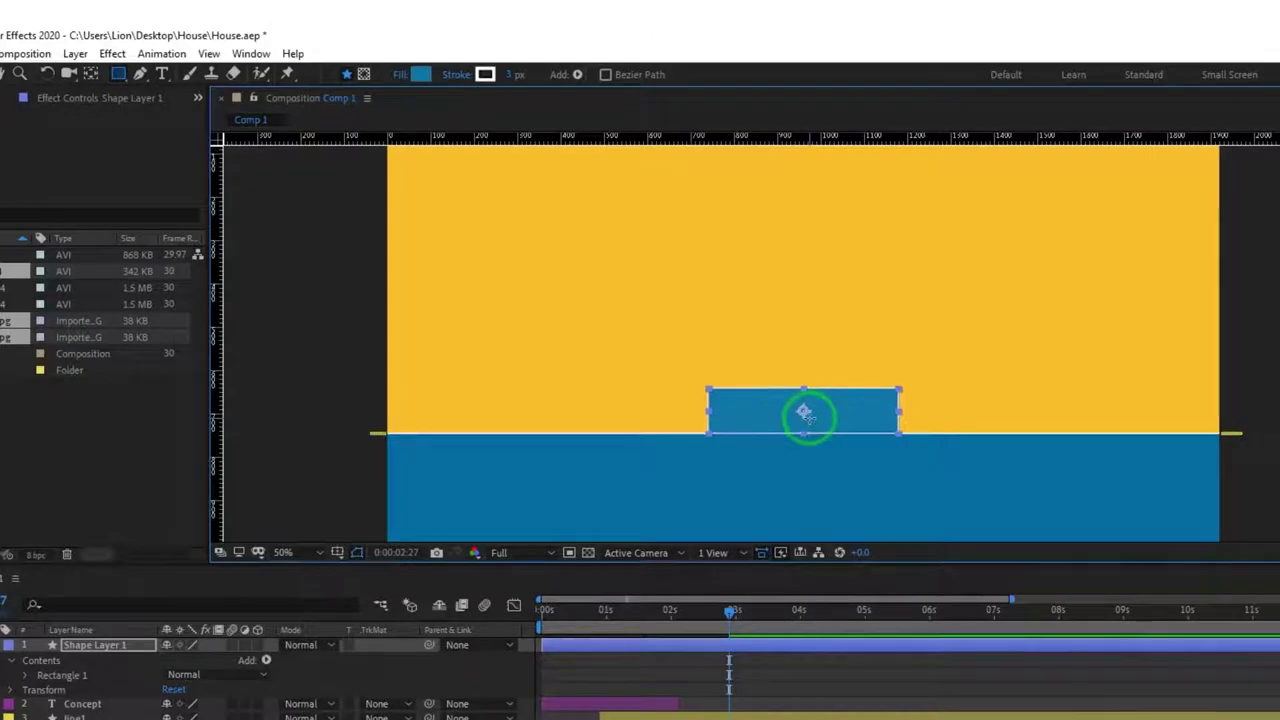
- Draw a window rectangle about 30 by 75 px at the blue block's left end in the same shape layer and fill it with the background yellow
scroll(770, 413, up, 2)
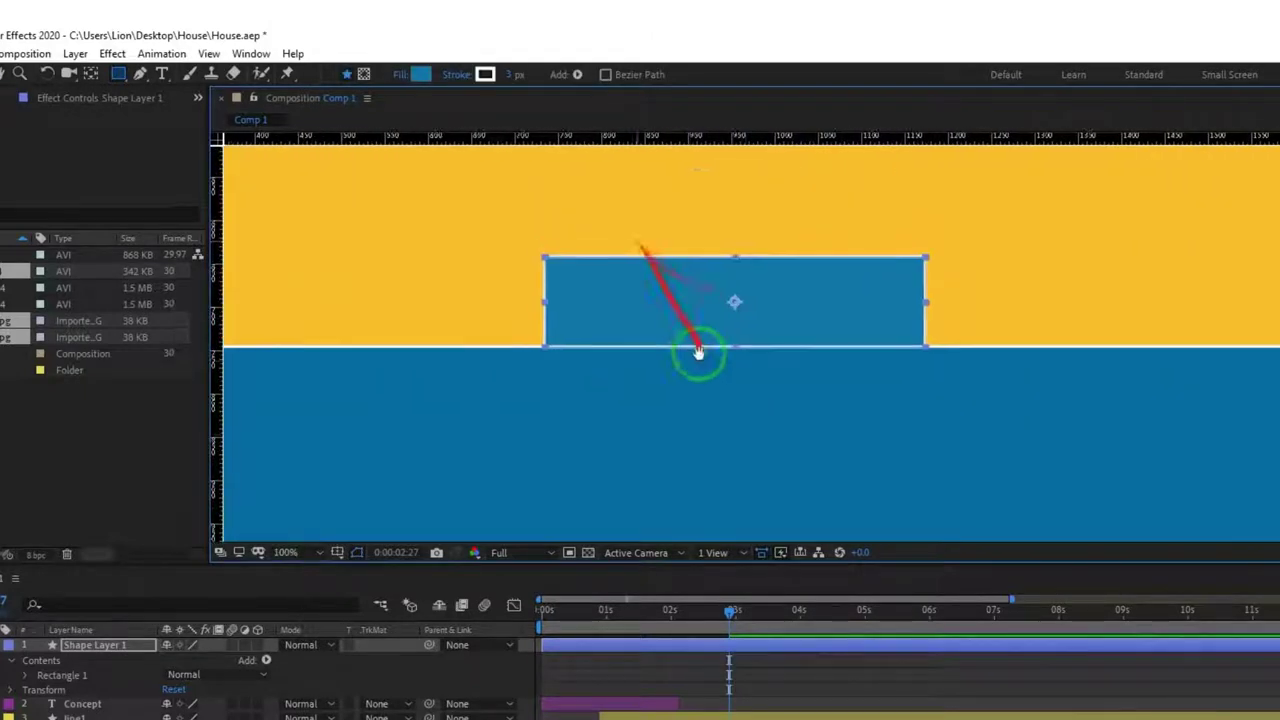
click(756, 646)
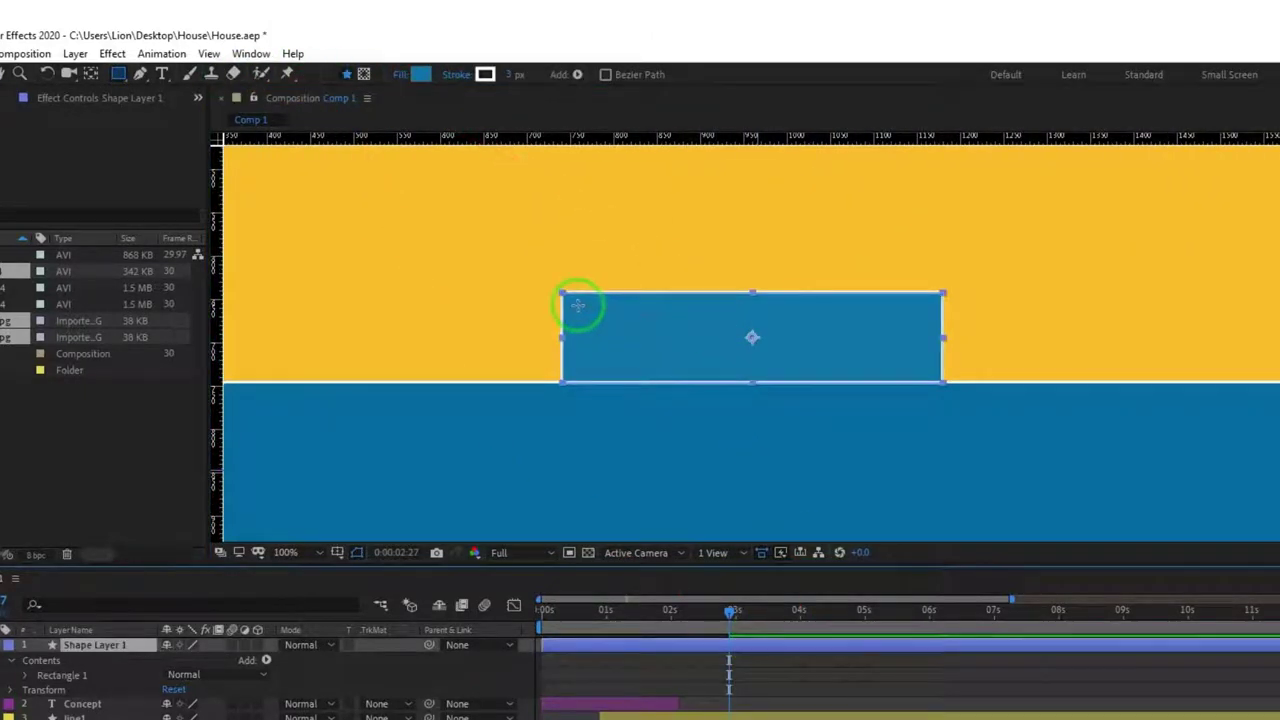
drag(593, 322, 609, 371)
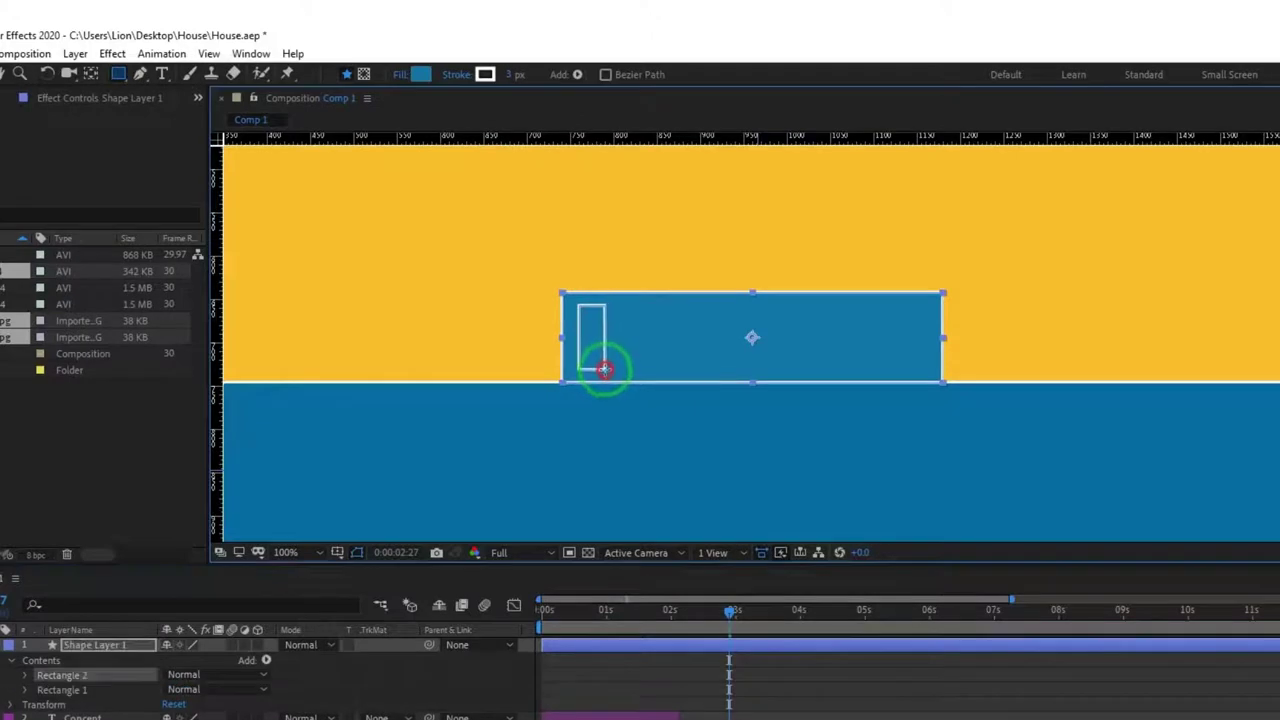
click(25, 675)
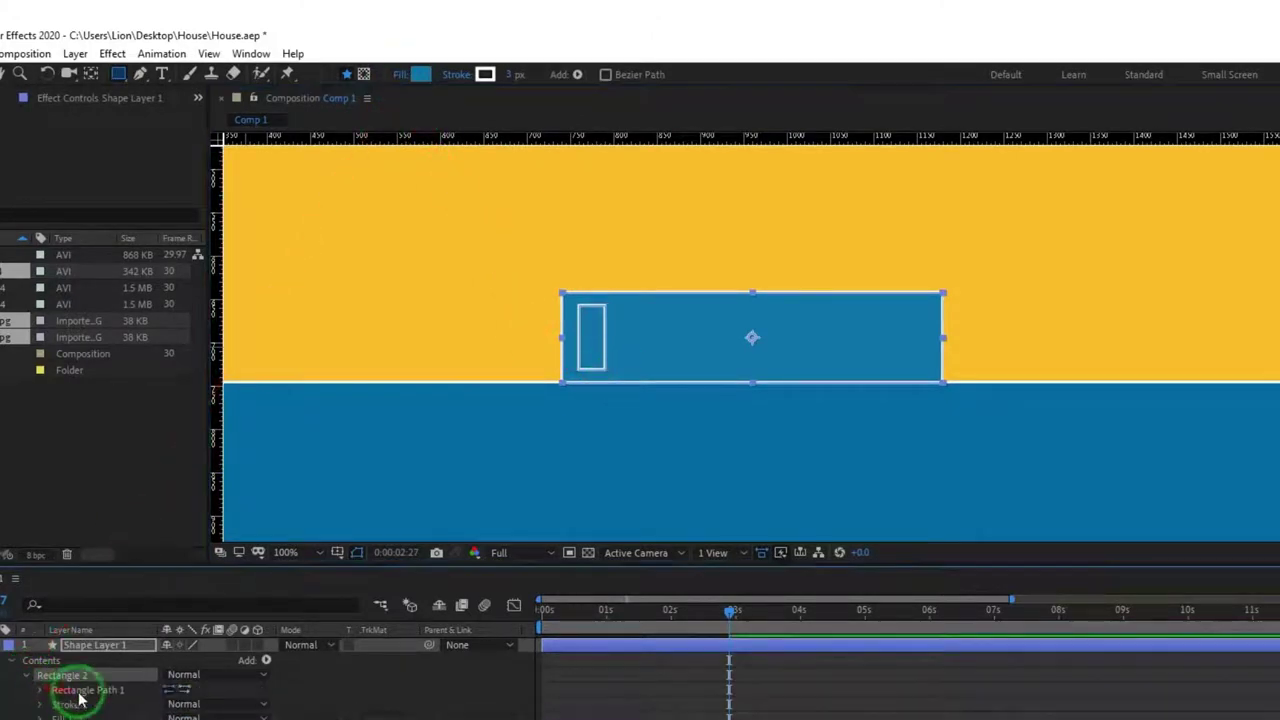
click(420, 74)
click(972, 714)
click(440, 330)
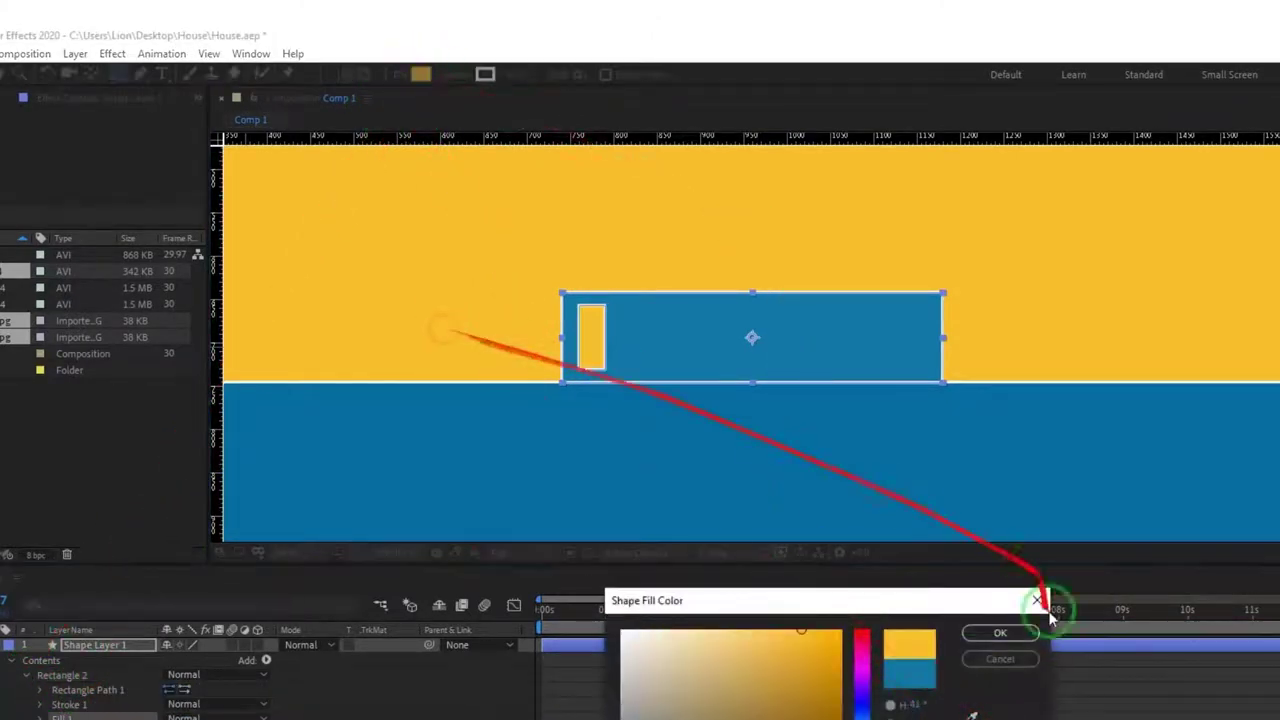
click(1015, 633)
- Duplicate the yellow window twice and space the copies to its right to form a row of three windows
click(72, 675)
click(1, 74)
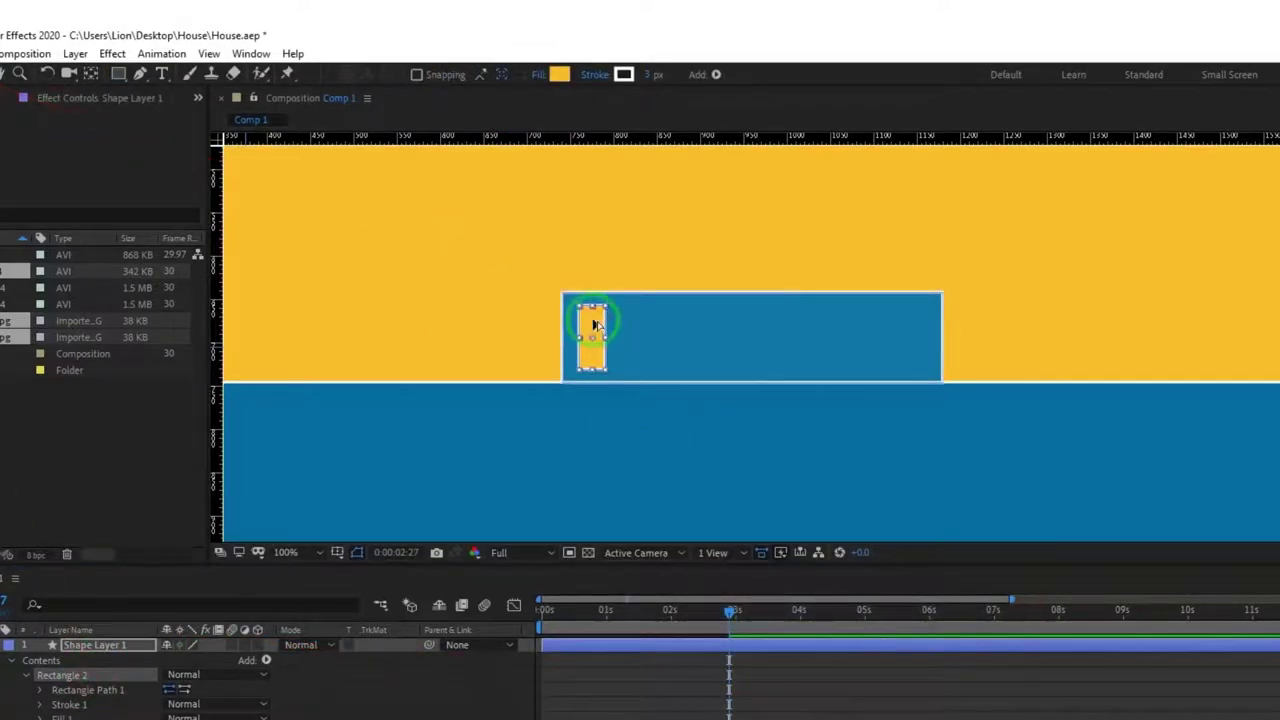
key(ctrl+d)
drag(594, 325, 675, 325)
key(ctrl+d)
- Split the floor's shape layer at 0:00:02:27, delete the part before it, and shift the remaining part to start at 0:00:02:14
click(705, 625)
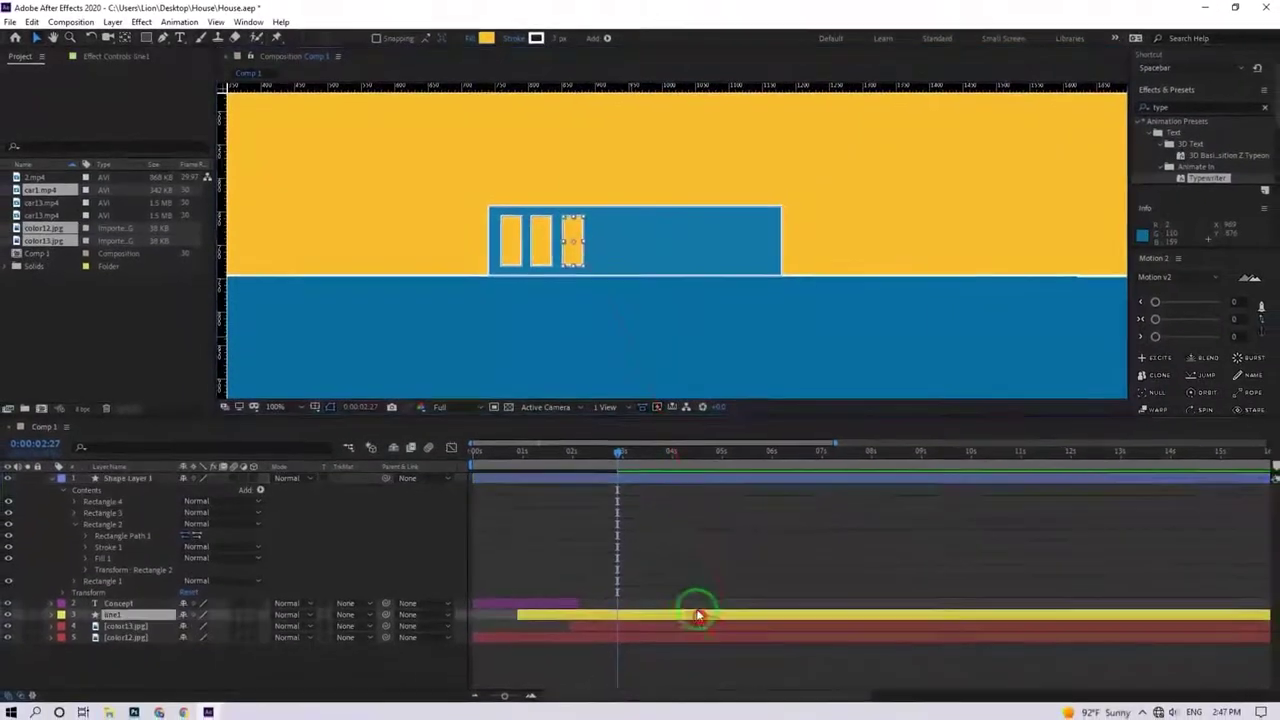
click(668, 487)
click(267, 414)
click(271, 428)
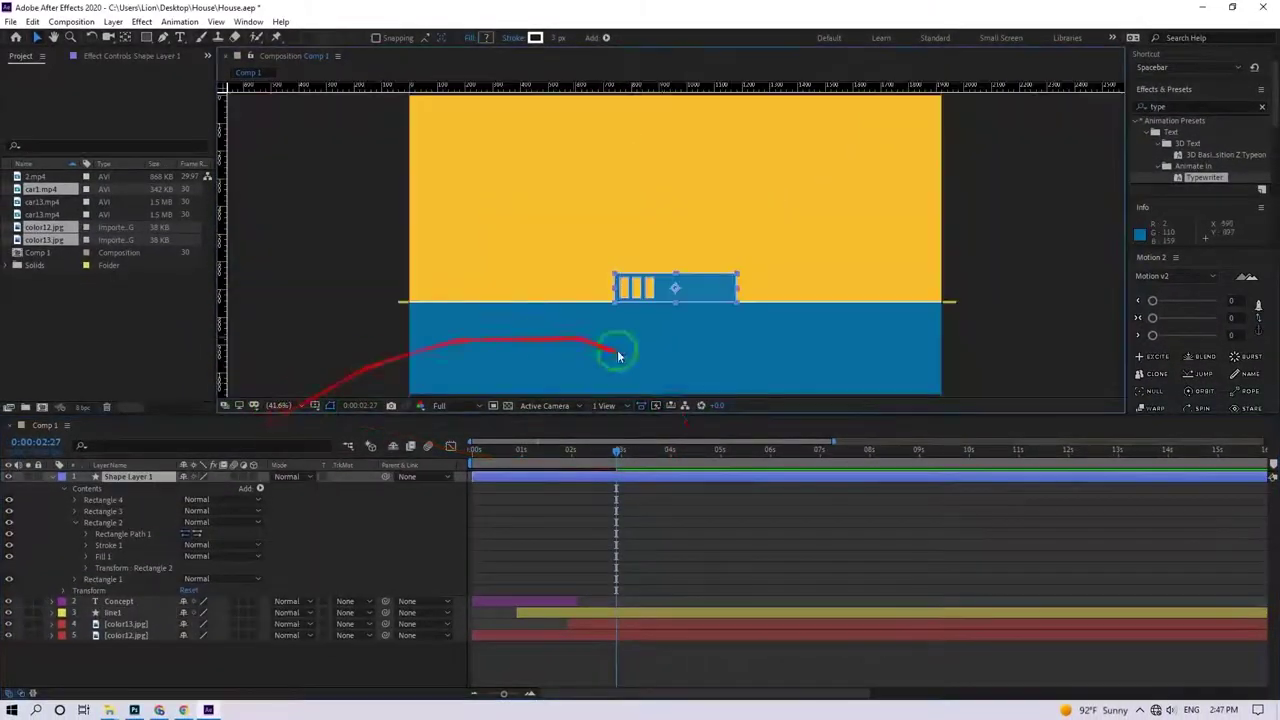
key(ctrl+shift+d)
click(608, 488)
key(Delete)
mouse_move(614, 453)
mouse_down()
mouse_move(577, 454)
mouse_move(603, 458)
mouse_move(612, 476)
mouse_up()
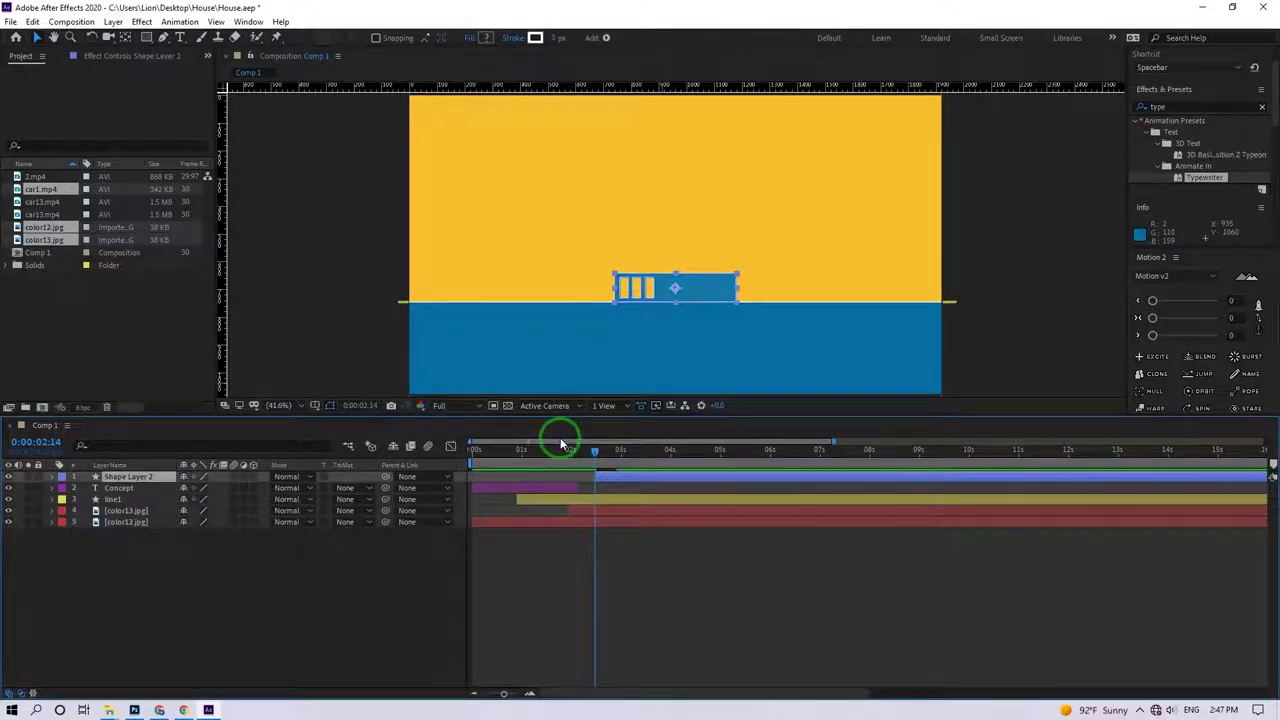
- Duplicate the Shape Layer 2 floor and move the copy straight up until it sits on top of the original
key(ctrl+d)
key(shift+Up)
key(shift+Up)
key(shift+Up)
key(shift+Up)
key(shift+Up)
key(shift+Up)
key(shift+Up)
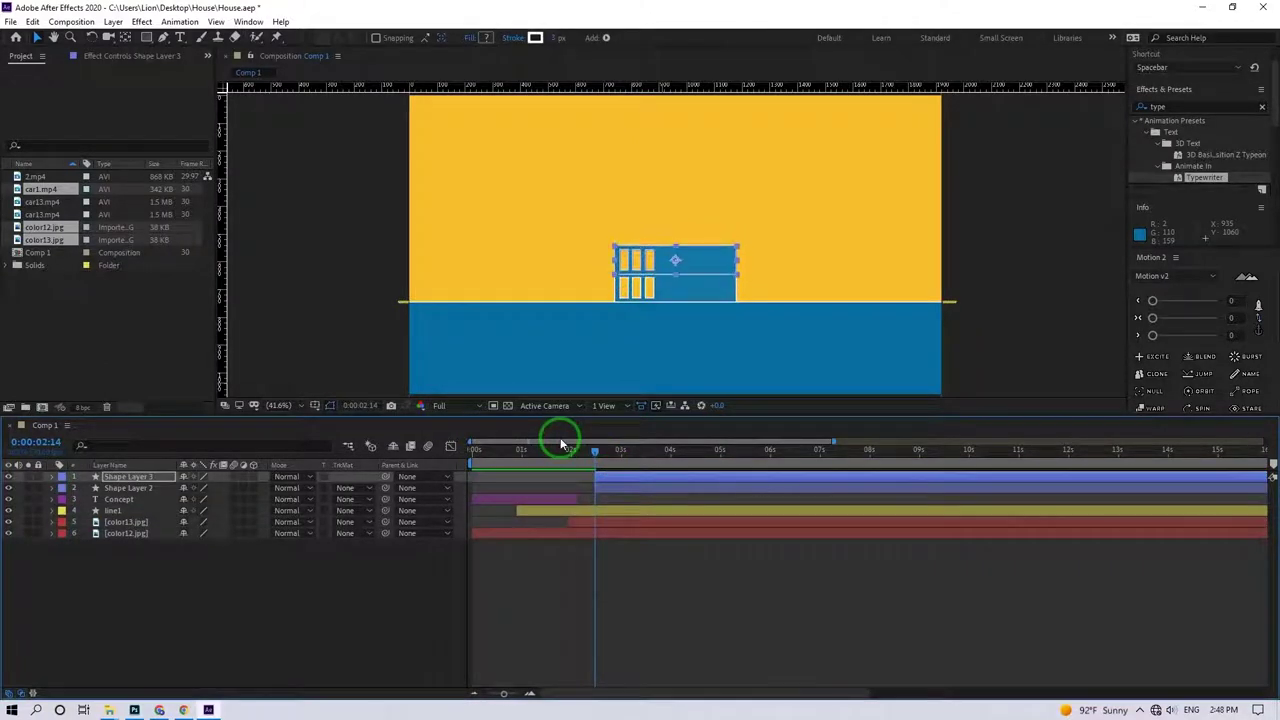
- Flip the second floor horizontally so its windows are on the right side
scroll(685, 278, up, 3)
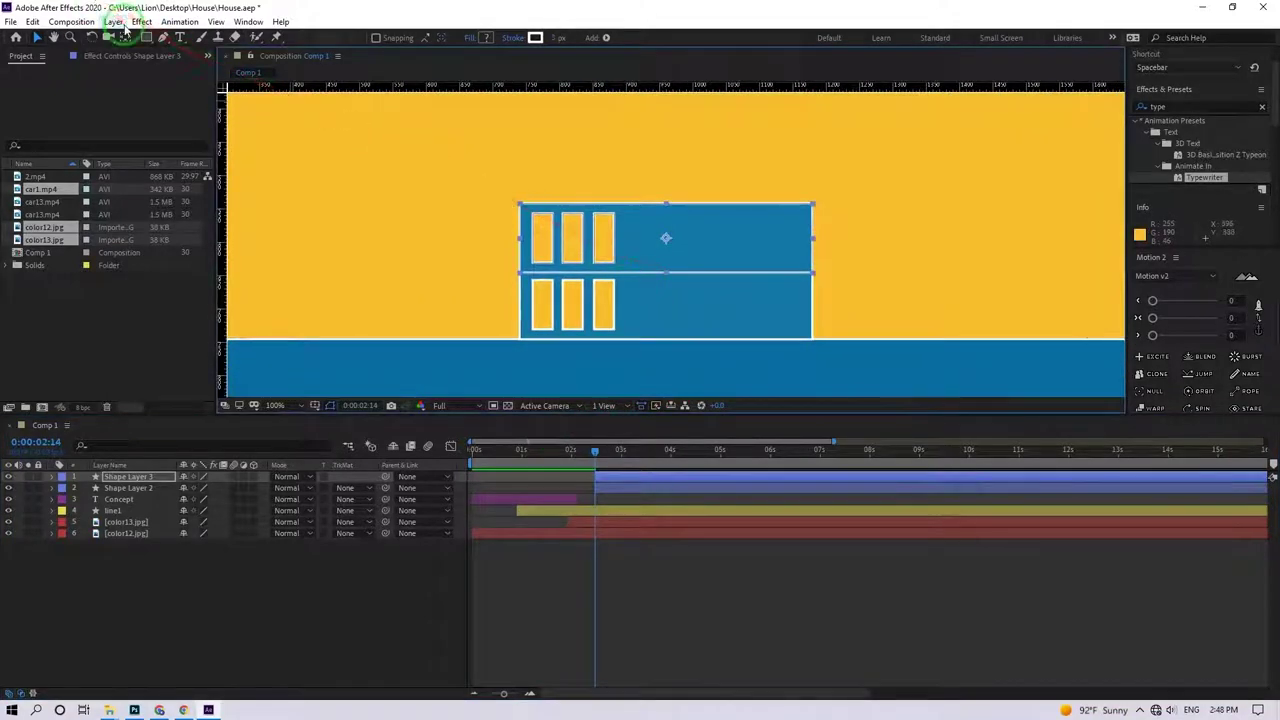
click(113, 21)
mouse_move(200, 189)
click(391, 289)
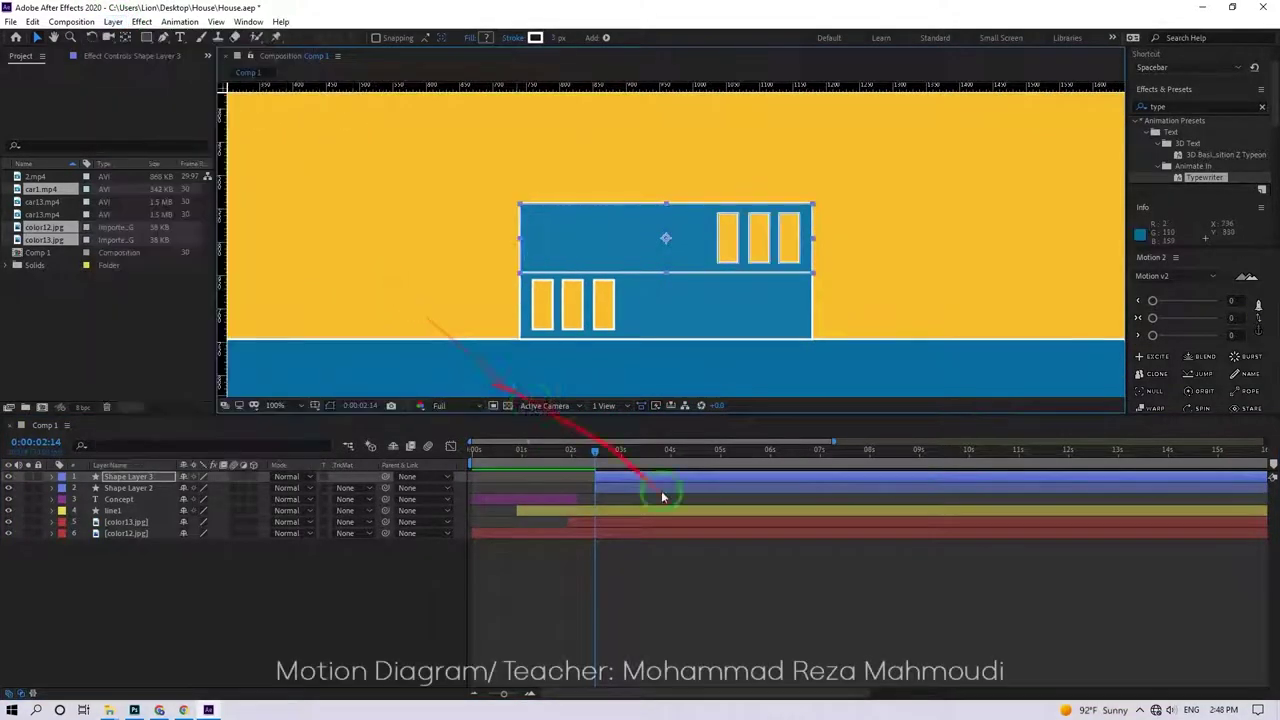
- Duplicate the ground floor layer, Shape Layer 2, and raise the copy to sit above the second floor as the third floor
click(644, 487)
key(ctrl+d)
key(shift+Up)
key(shift+Up)
key(shift+Up)
key(shift+Up)
key(shift+Up)
key(shift+Up)
key(shift+Up)
key(shift+Up)
key(shift+Up)
key(shift+Up)
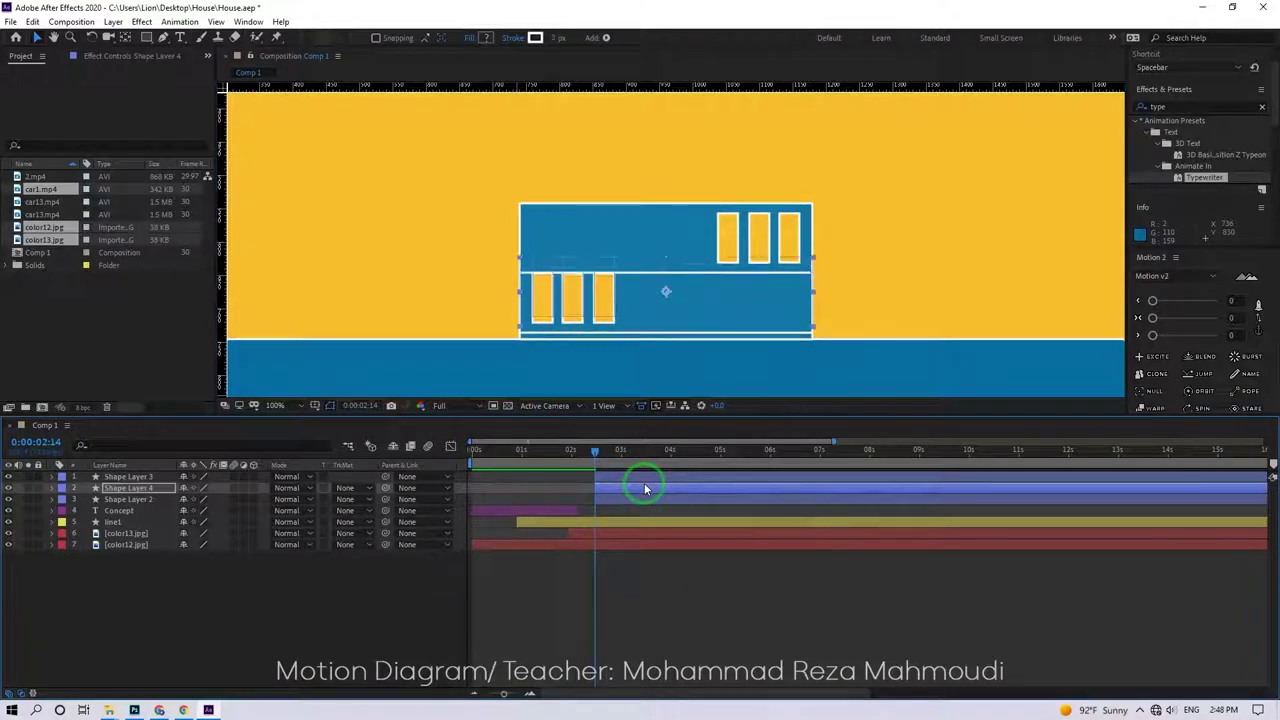
key(shift+Up)
key(shift+Up)
key(shift+Up)
key(shift+Up)
key(shift+Up)
key(shift+Up)
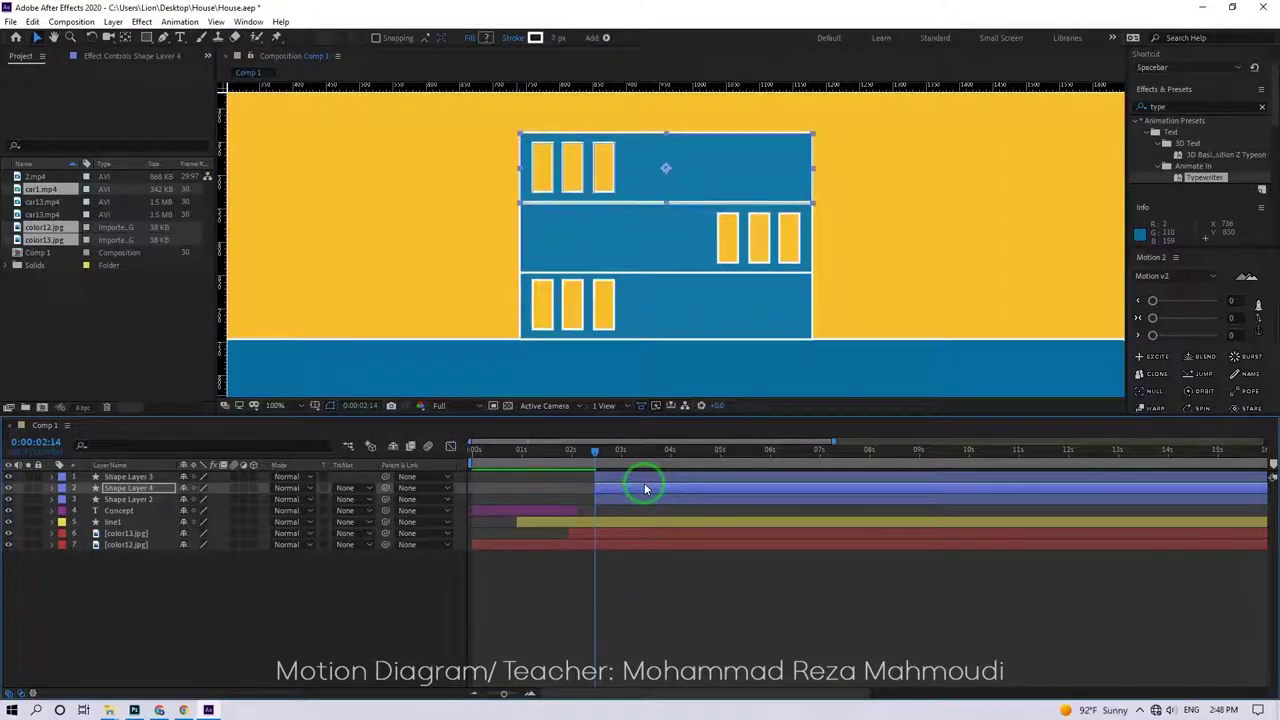
- Duplicate the flipped floor, Shape Layer 3, and raise the copy to sit above the third floor as the fourth floor
click(641, 477)
key(ctrl+d)
key(shift+Up)
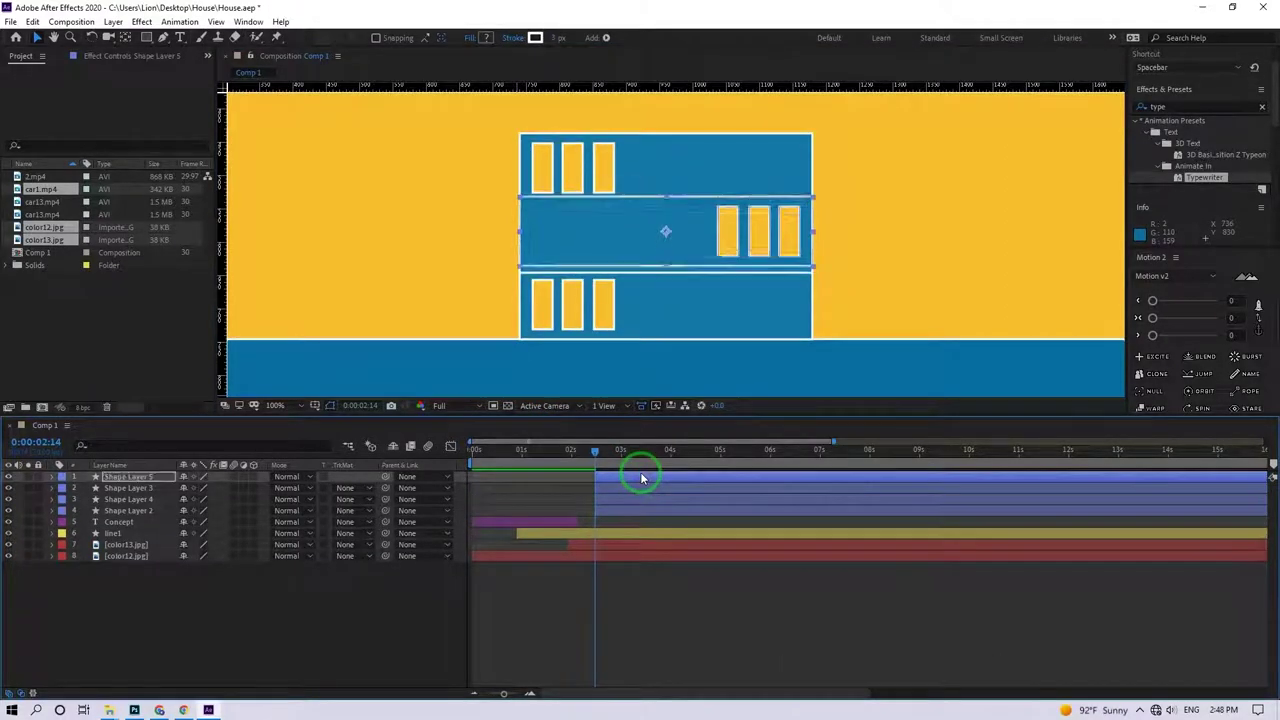
key(shift+Up)
key(shift+Up)
key(shift+Up)
key(shift+Up)
key(shift+Up)
key(shift+Up)
key(shift+Up)
key(shift+Up)
key(shift+Up)
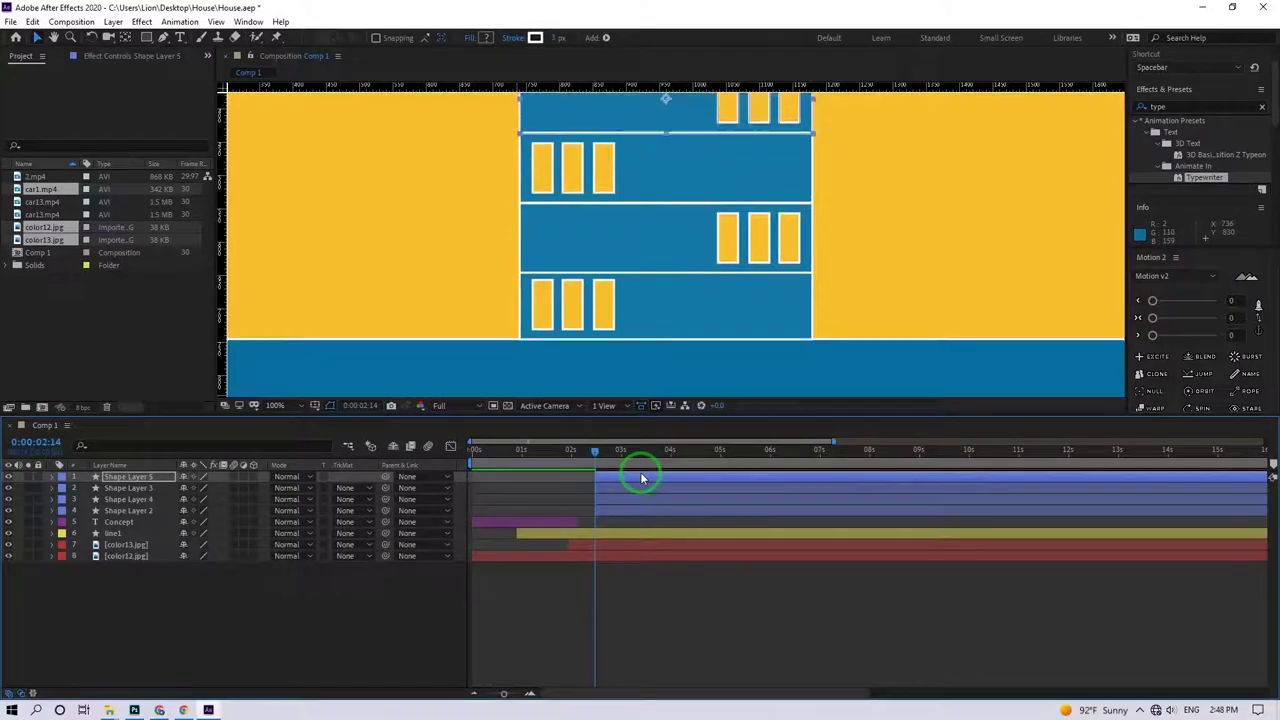
- Set the label color of all four floor shape layers to Orange
click(275, 405)
click(285, 437)
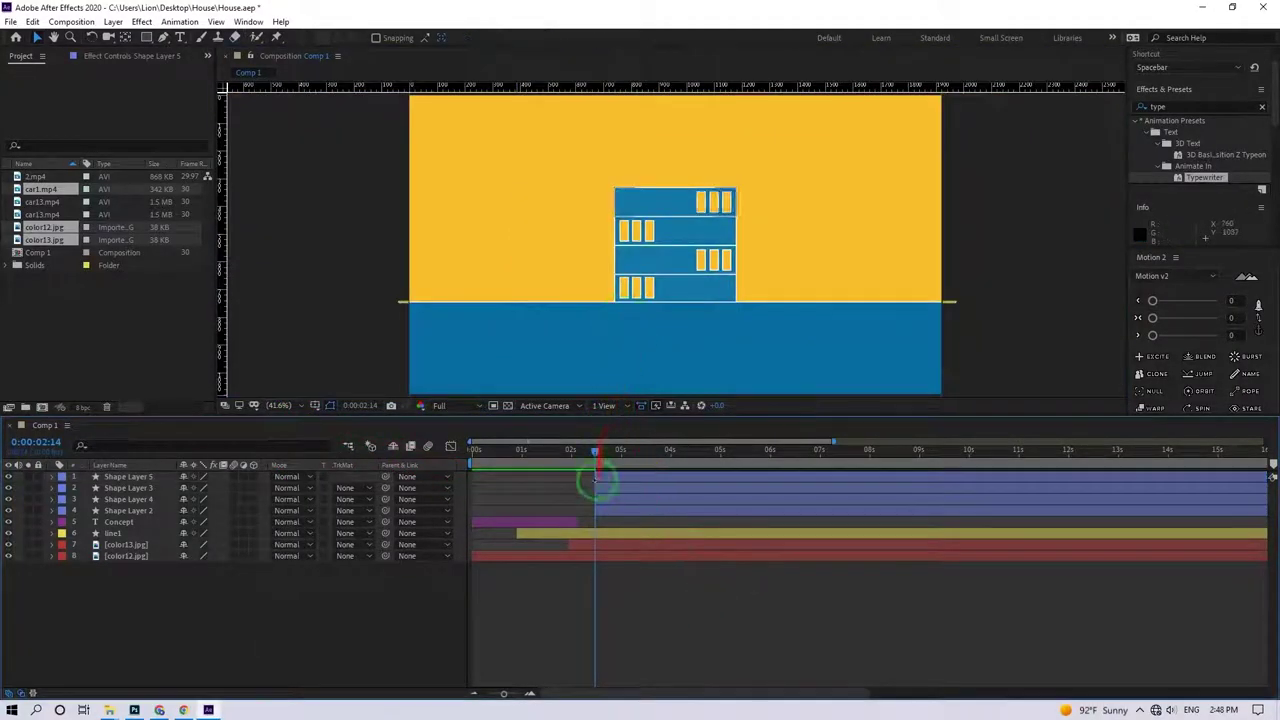
click(603, 515)
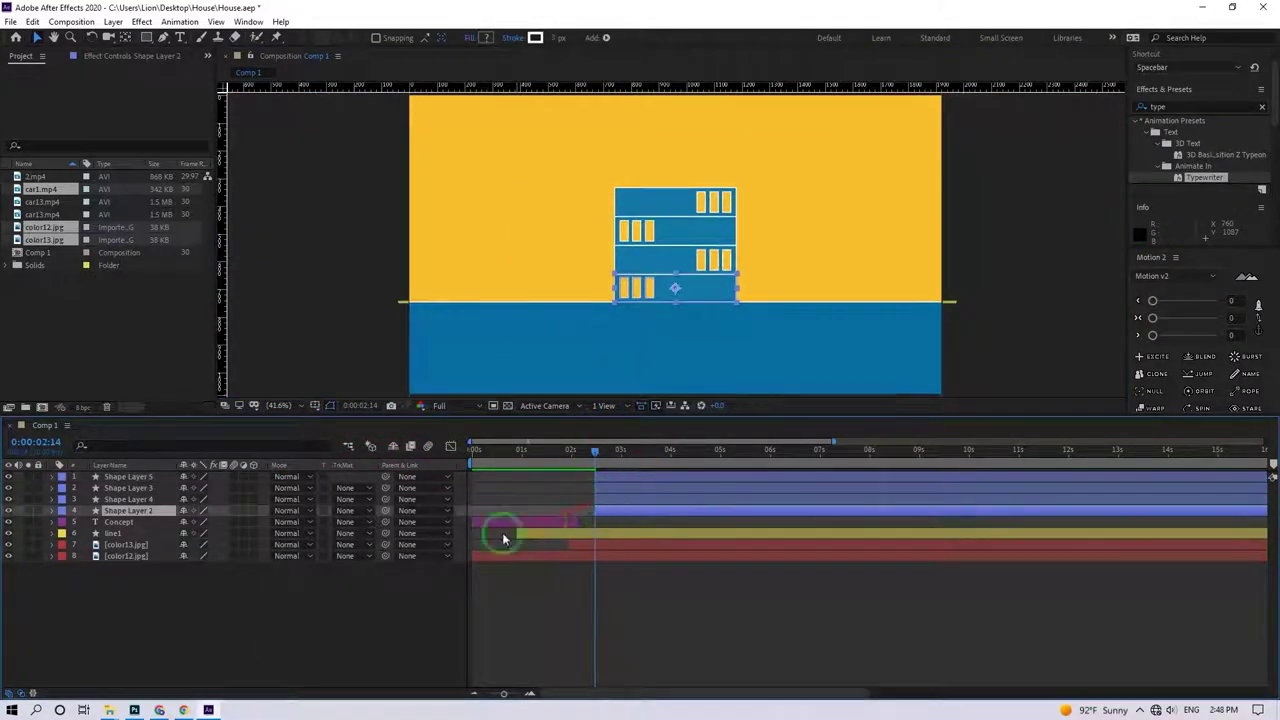
shift+click(128, 477)
click(61, 477)
click(120, 399)
- Reveal Position on the four floor layers and add Position keyframes to all of them at 0:00:02:14 and 0:00:02:24
key(p)
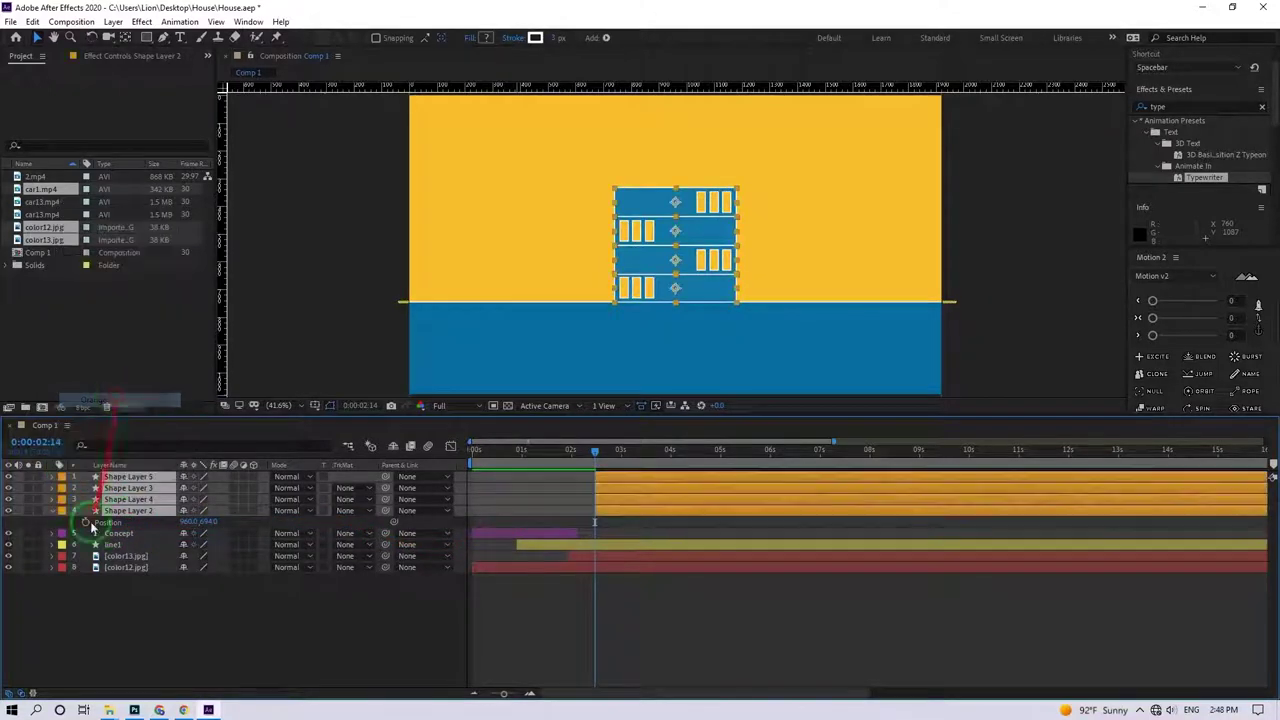
key(p)
key(p)
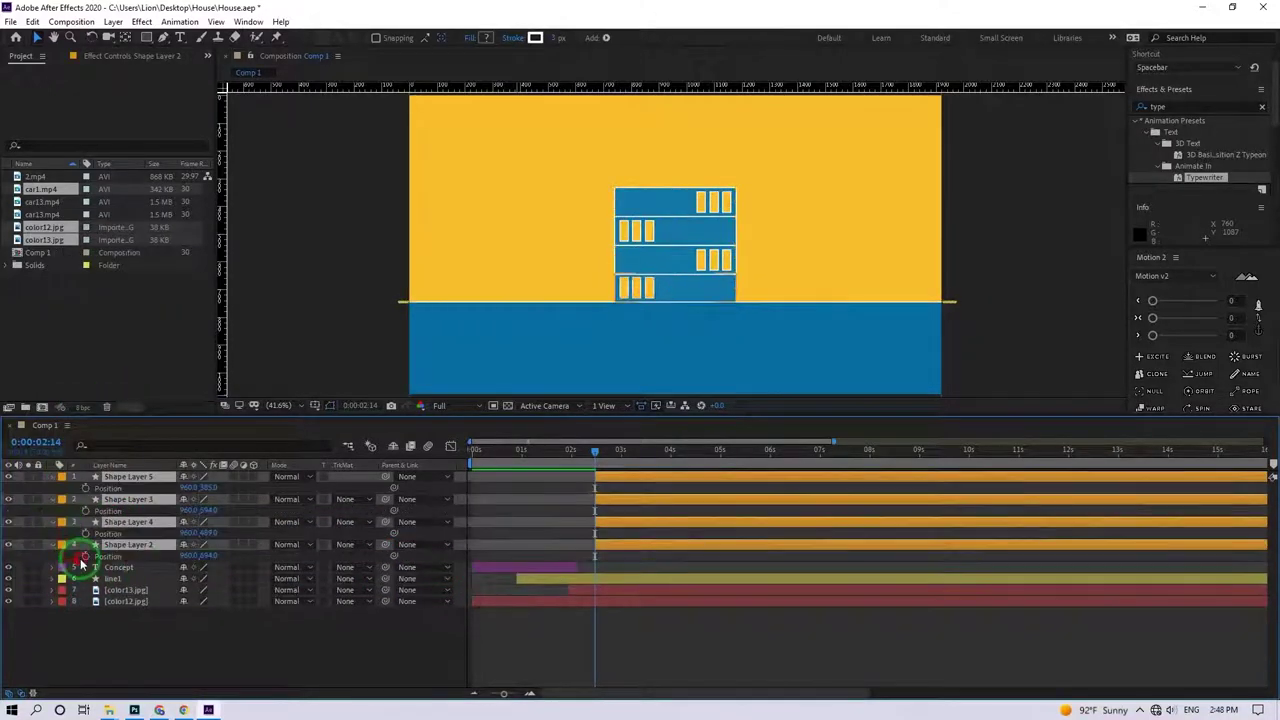
click(81, 559)
click(114, 546)
shift+click(124, 478)
click(86, 556)
click(612, 454)
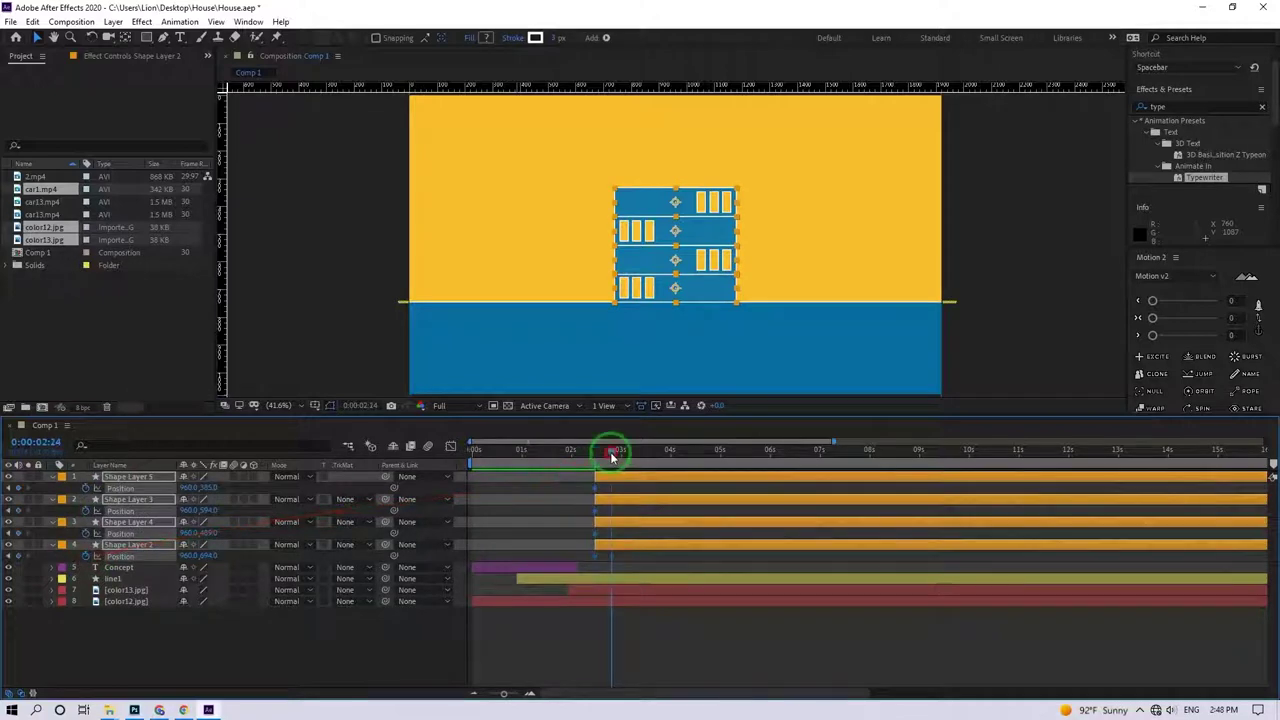
click(9, 557)
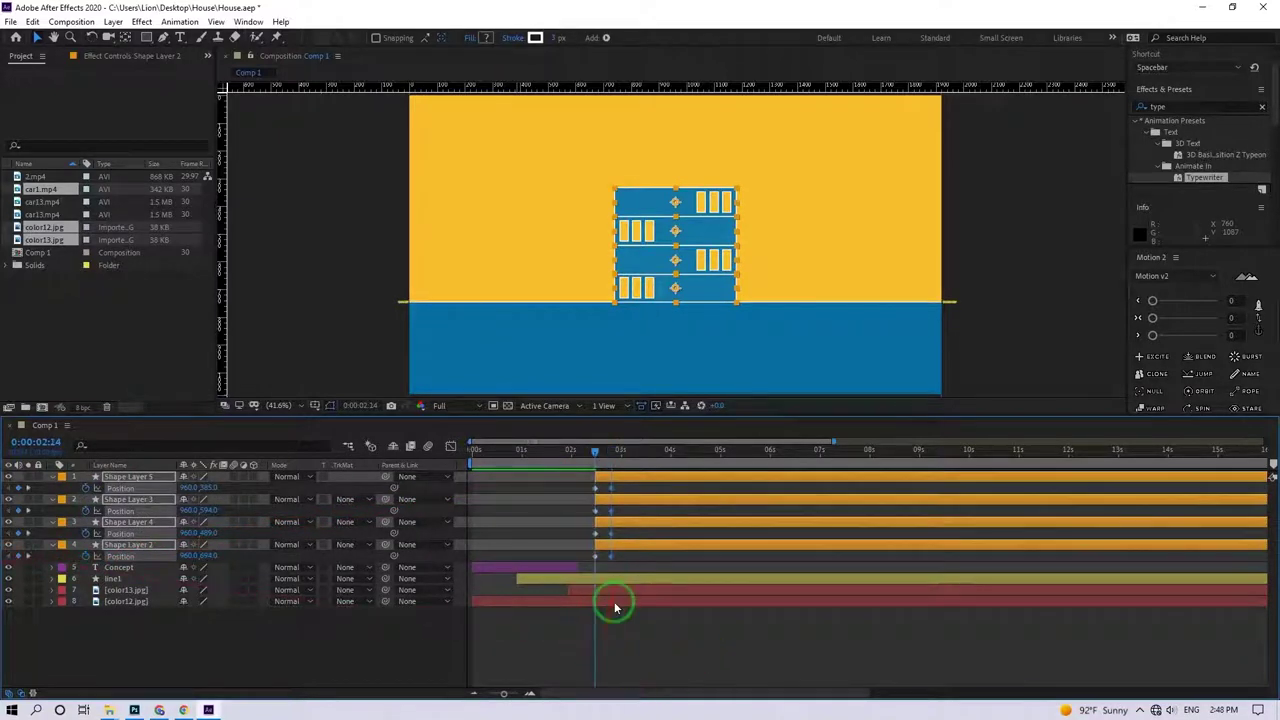
- At 0:00:02:14, move all four floors straight up out of the frame, bringing Shape Layer 2 to Y position -66
key(shift+Up)
key(shift+Up)
key(shift+Up)
key(shift+Up)
key(shift+Up)
key(shift+Up)
key(shift+Up)
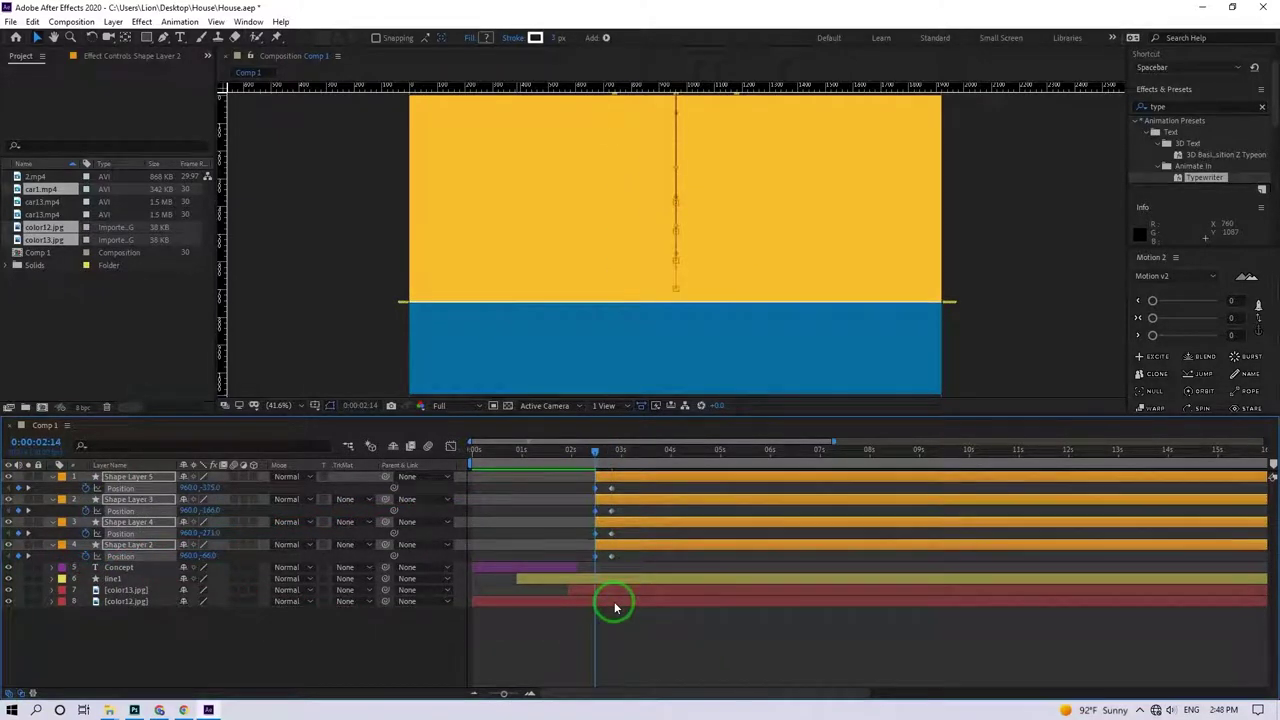
- Stagger the Position keyframe pairs of Shape Layers 4, 3 and 5 about five frames apart after Shape Layer 2, and preview the falling floors
click(612, 558)
drag(626, 556, 602, 538)
click(593, 511)
drag(627, 491, 596, 493)
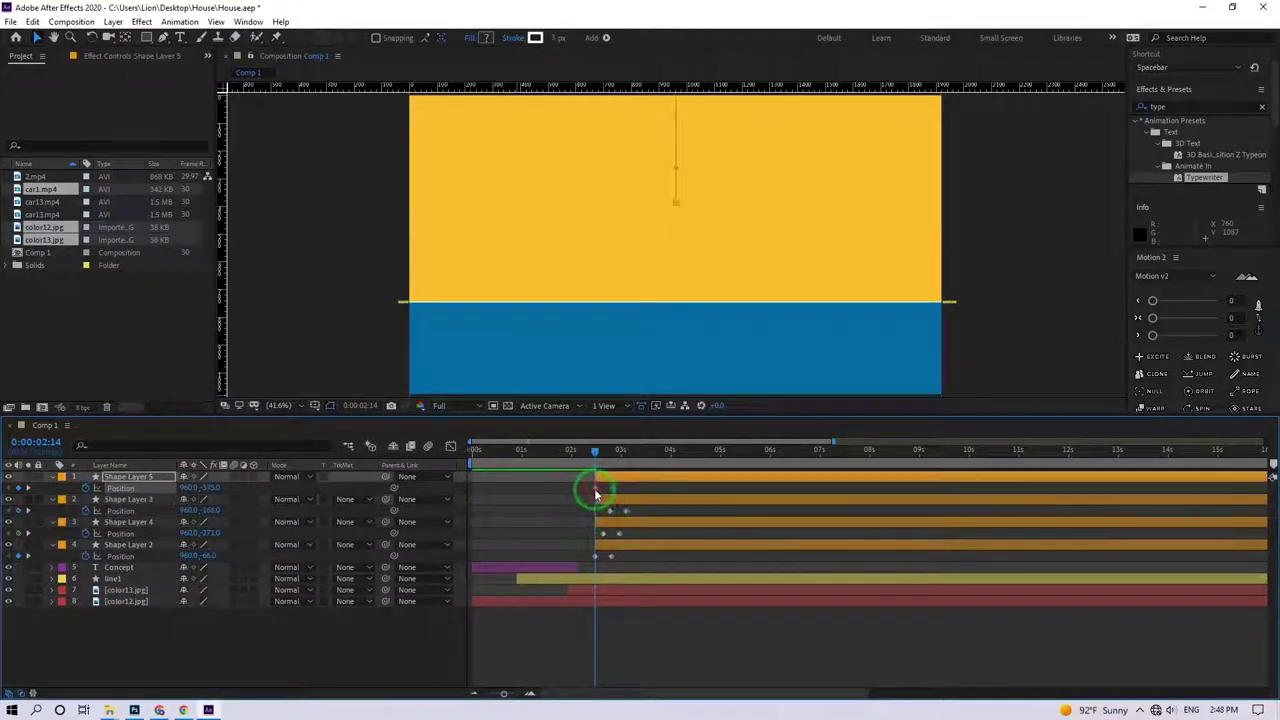
key(space)
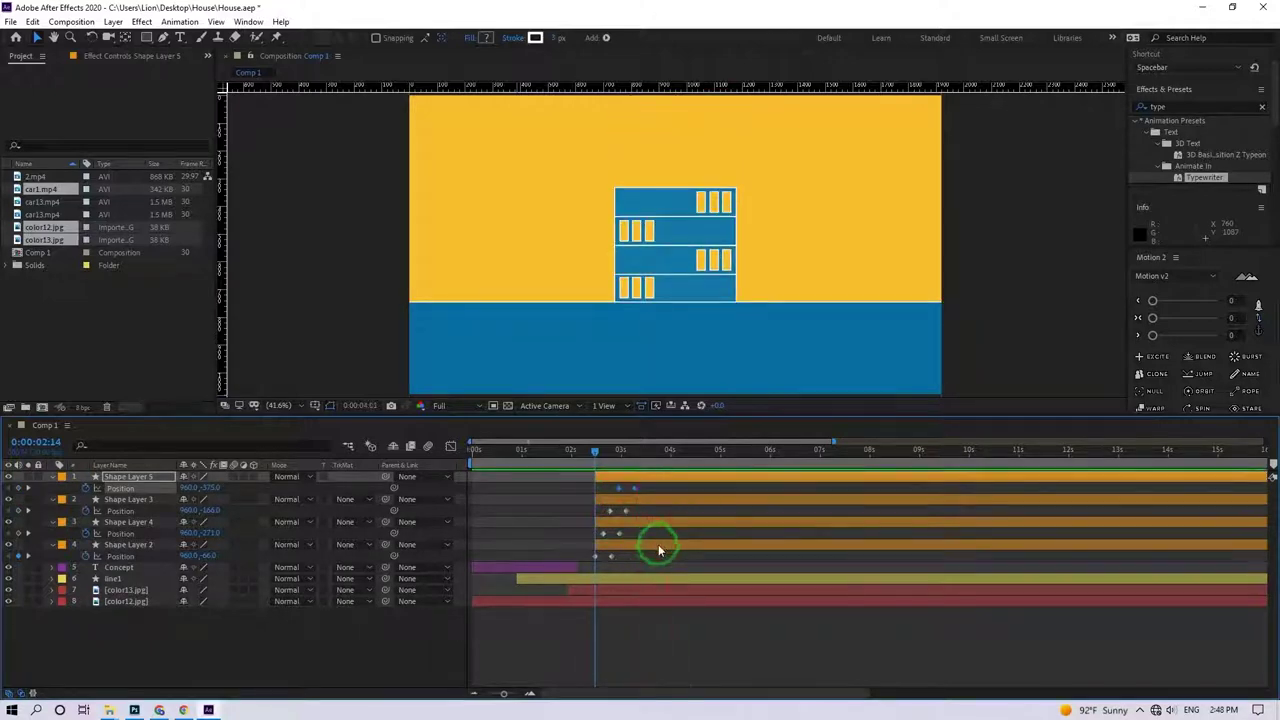
key(space)
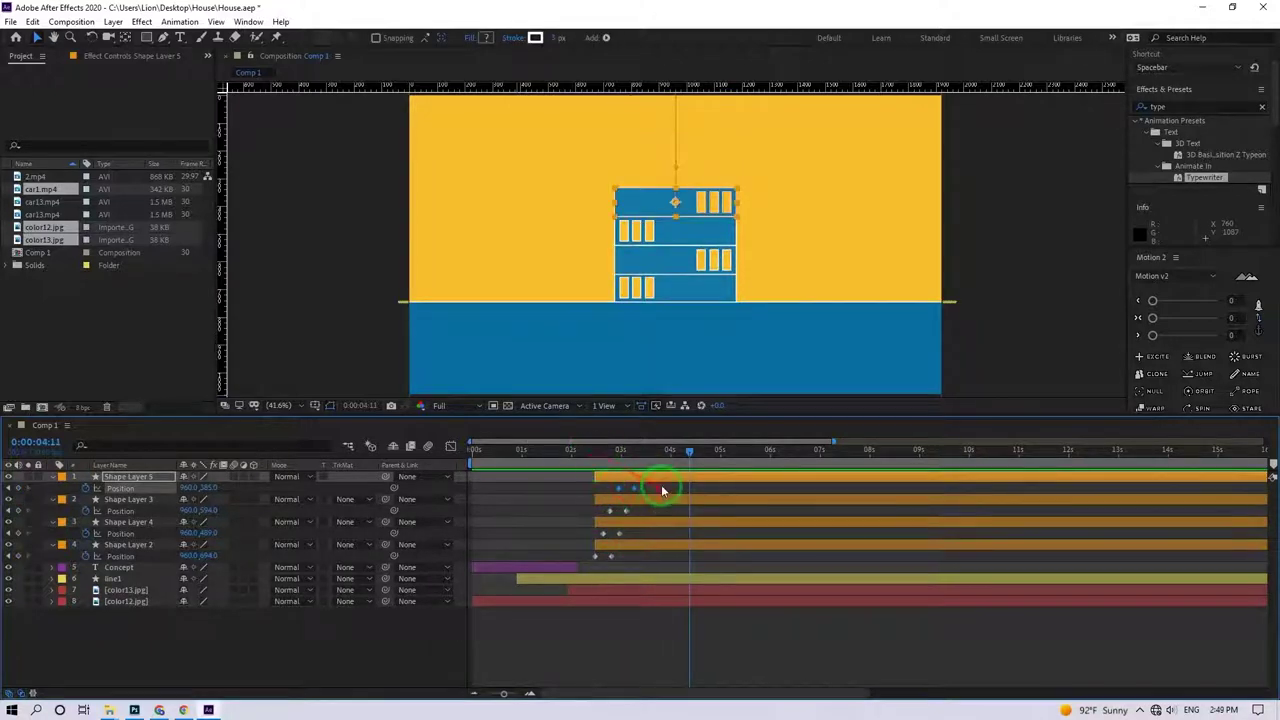
- Add Position keyframes holding all four floor layers in place at 0:00:03:19 and 0:00:04:08
click(656, 492)
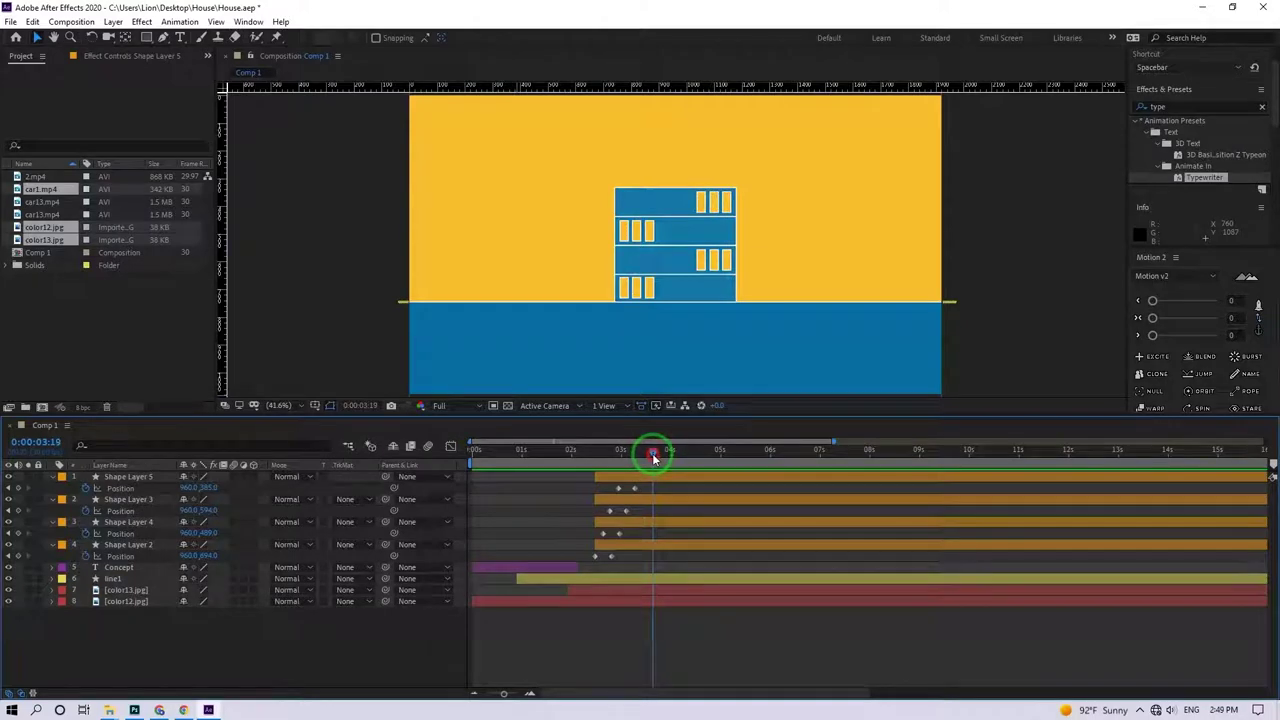
click(659, 548)
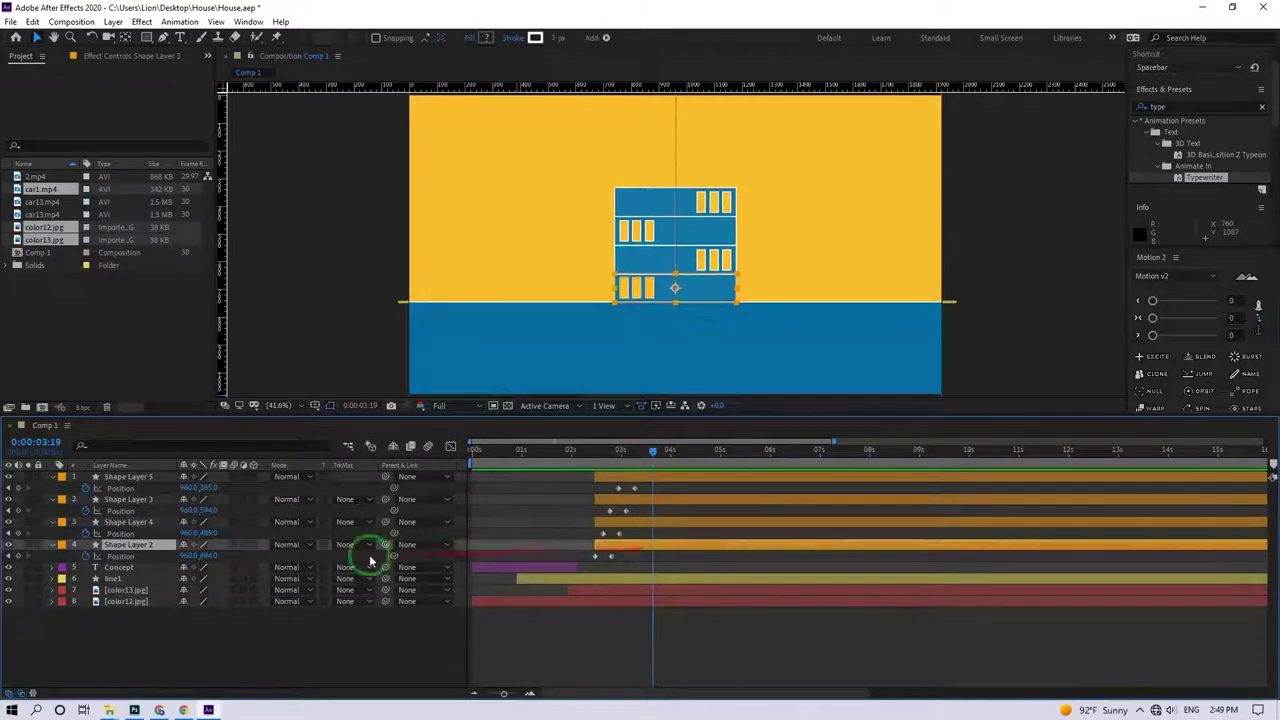
shift+click(682, 479)
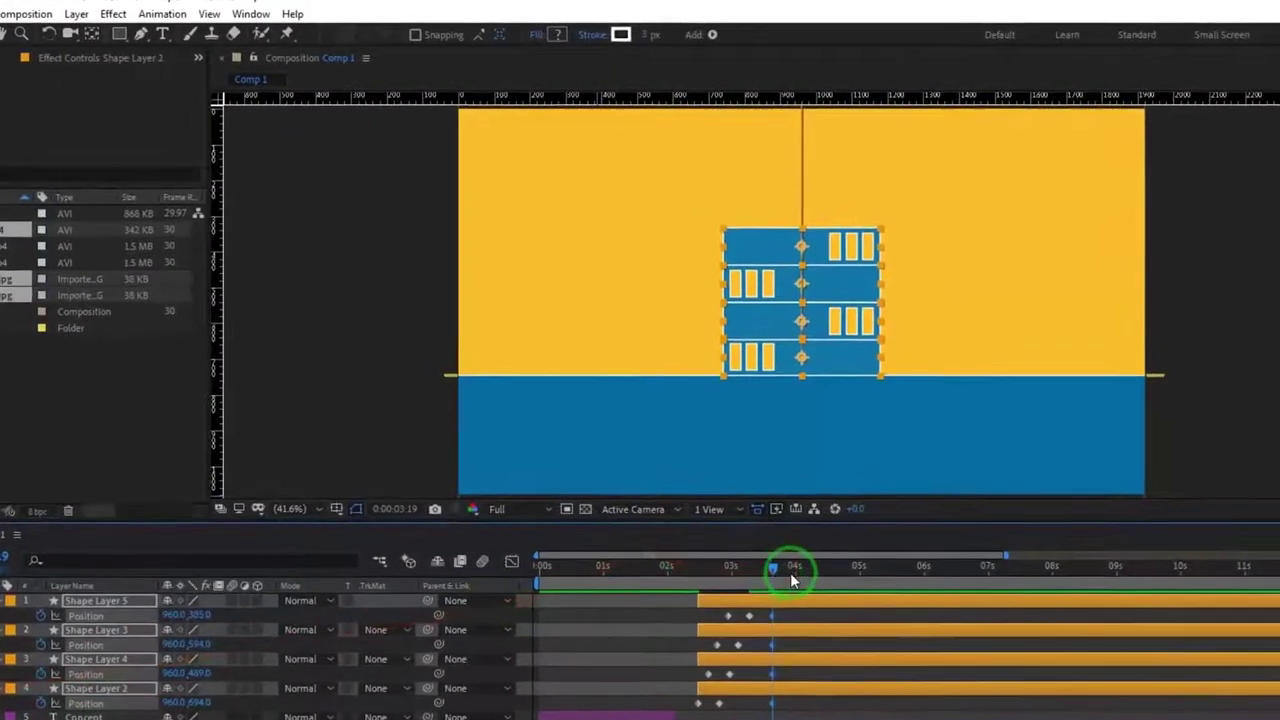
drag(790, 572, 813, 579)
click(836, 695)
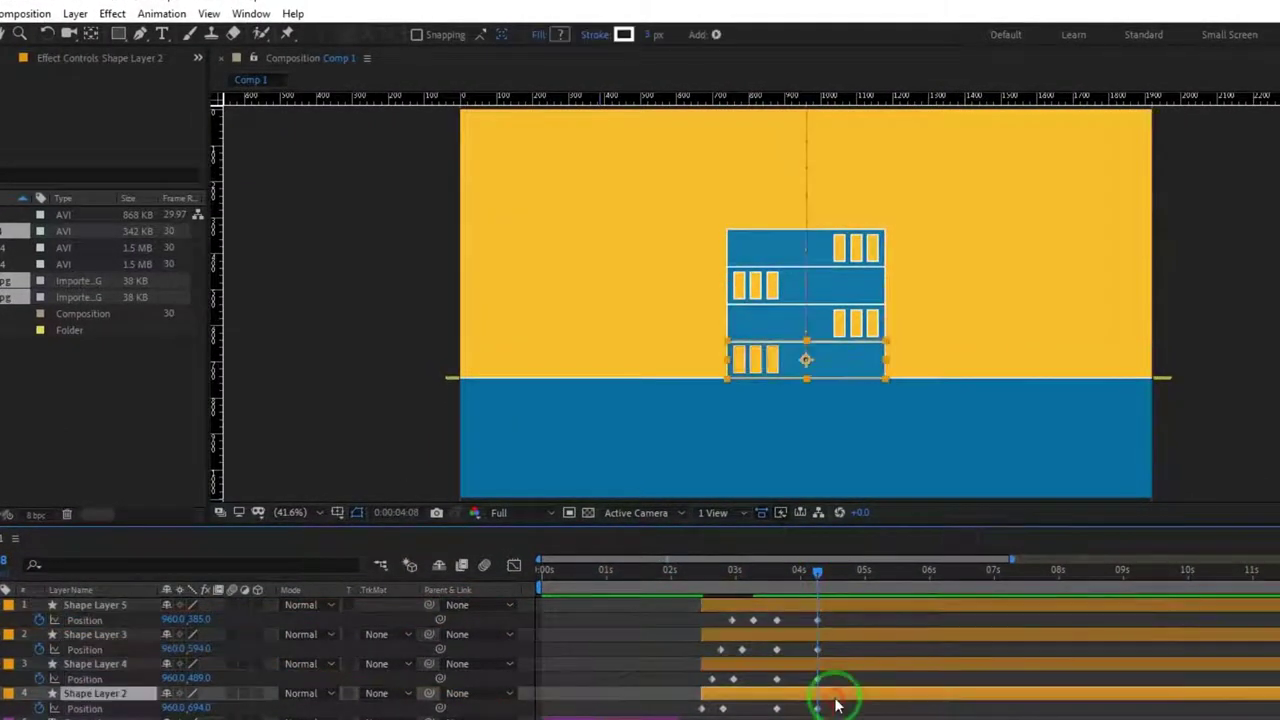
- At 0:00:04:08, slide the bottom floor, Shape Layer 2, left to X position 820
key(shift+Left)
key(shift+Left)
key(shift+Left)
key(shift+Left)
key(shift+Left)
key(shift+Left)
key(shift+Left)
key(shift+Left)
key(shift+Left)
key(shift+Left)
key(shift+Left)
key(shift+Left)
key(shift+Left)
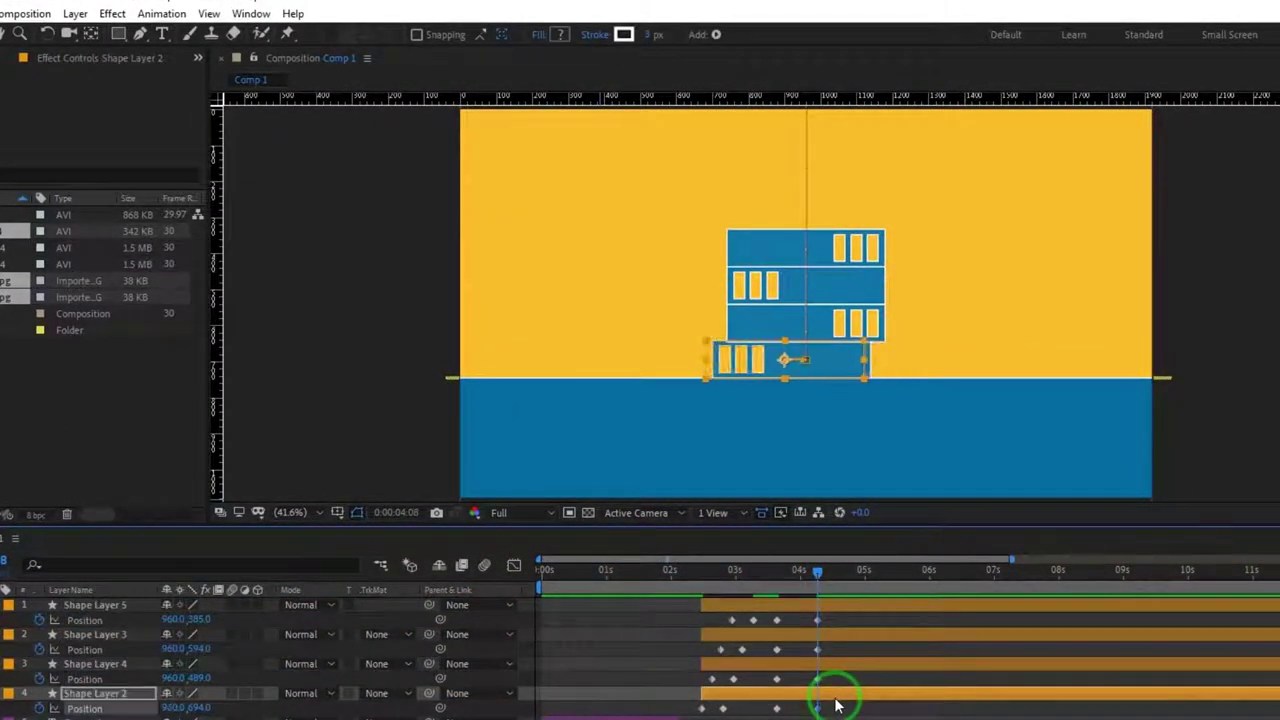
- At 0:00:04:08, slide Shape Layer 4 right to X position 1112
click(818, 666)
key(shift+Right)
key(shift+Right)
key(shift+Right)
key(shift+Right)
key(shift+Right)
key(shift+Right)
key(shift+Right)
key(shift+Right)
key(shift+Right)
key(shift+Right)
key(shift+Right)
key(shift+Right)
key(shift+Right)
key(shift+Right)
key(shift+Right)
key(shift+Right)
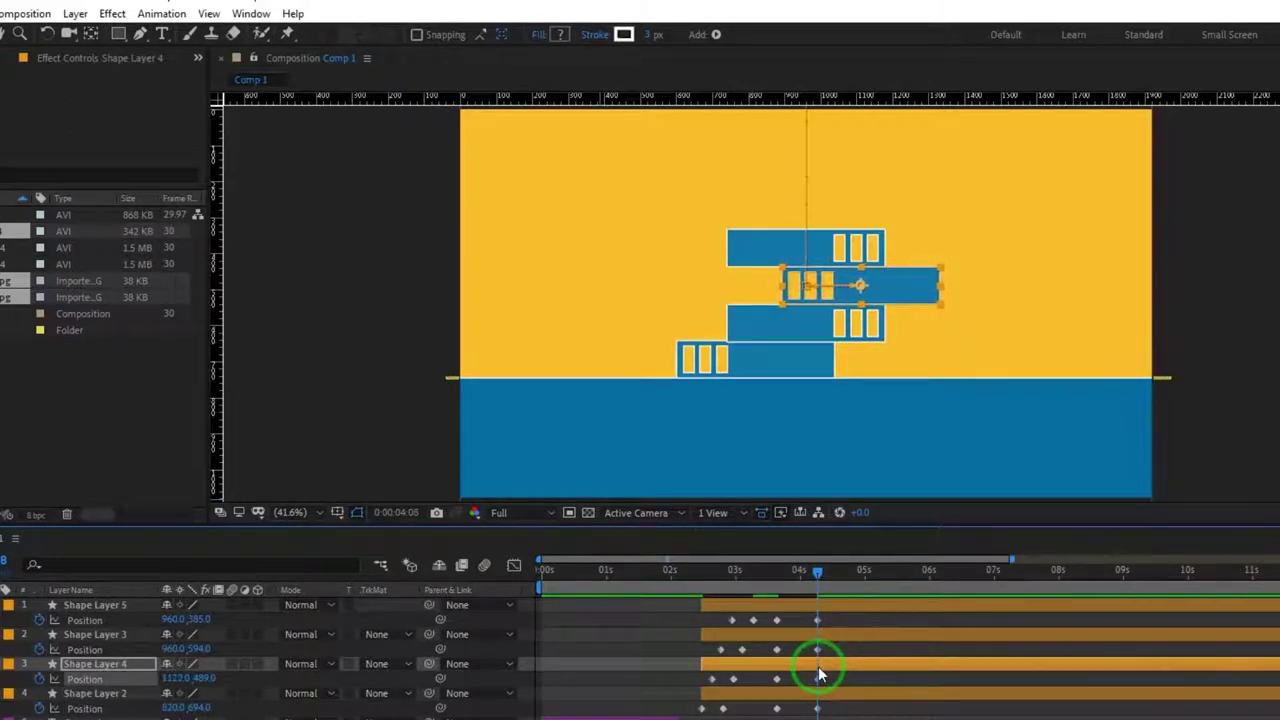
- Move Shape Layer 4 above Shape Layer 3 in the layer order and preview the floor animation
click(820, 633)
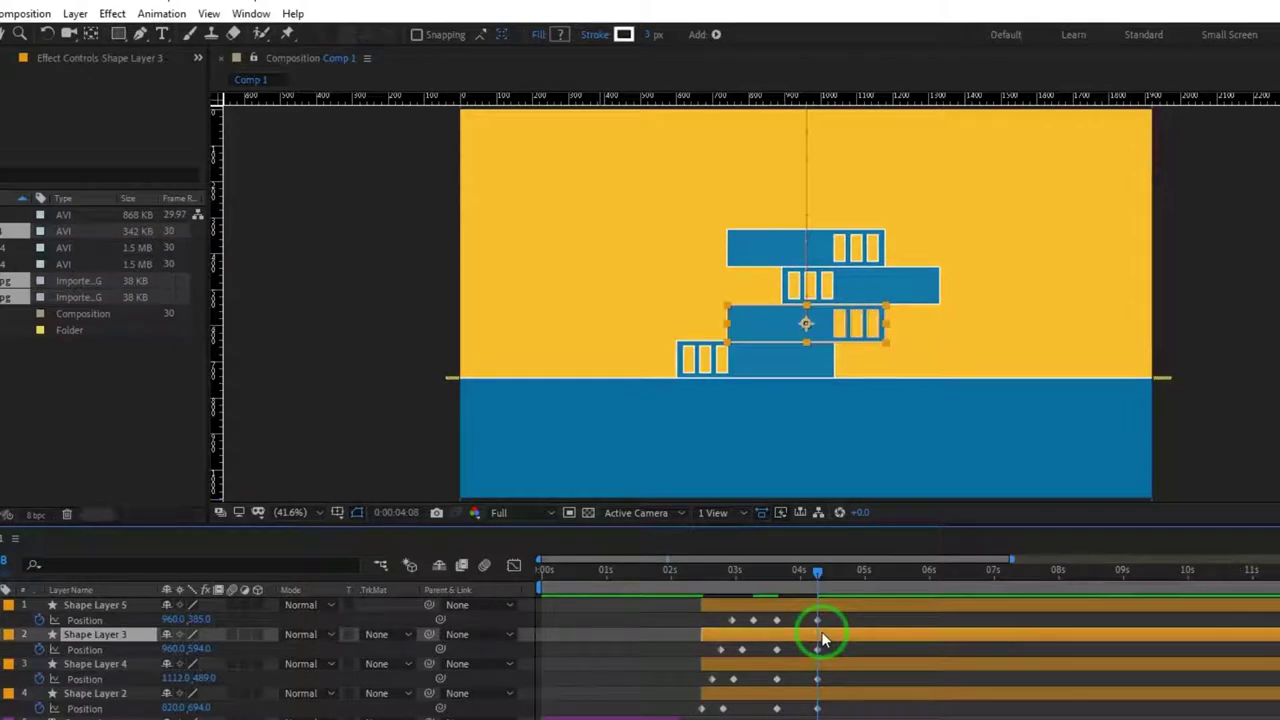
click(821, 665)
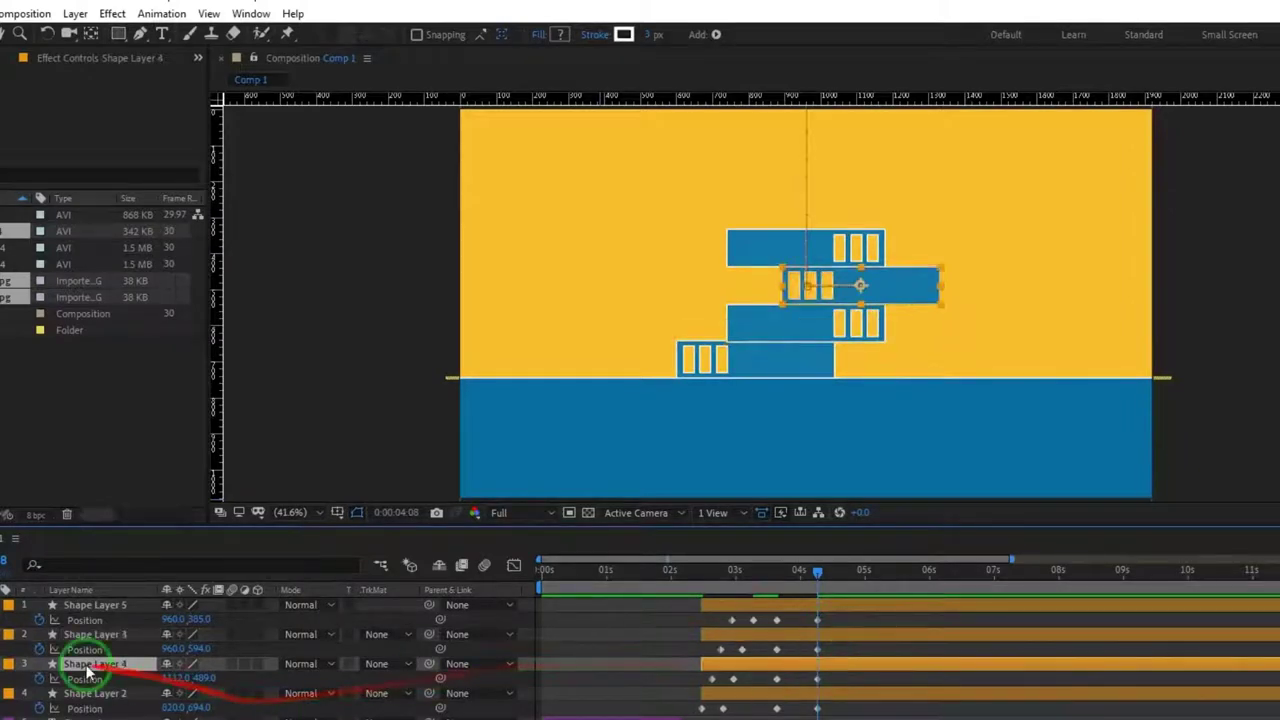
drag(100, 665, 137, 630)
click(693, 570)
key(space)
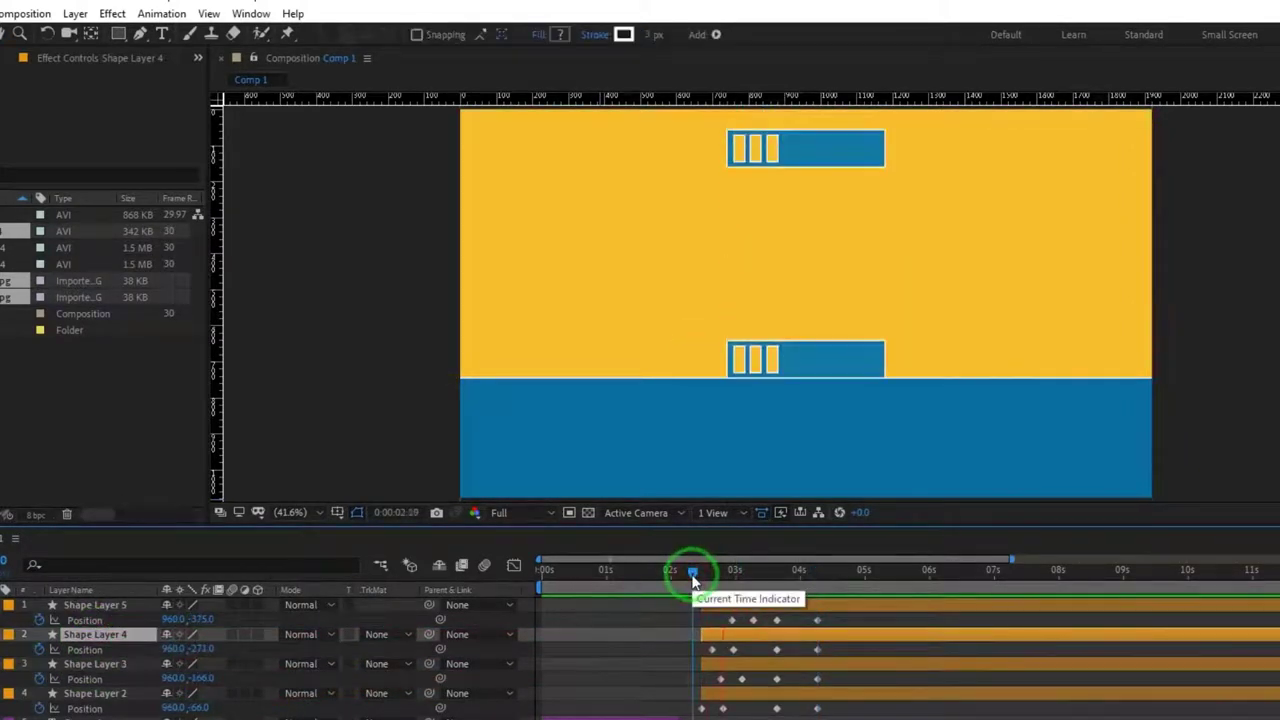
key(space)
- Return to the 0:00:04:08 keyframes and slide the top floor, Shape Layer 5, left to X position 824
click(0, 650)
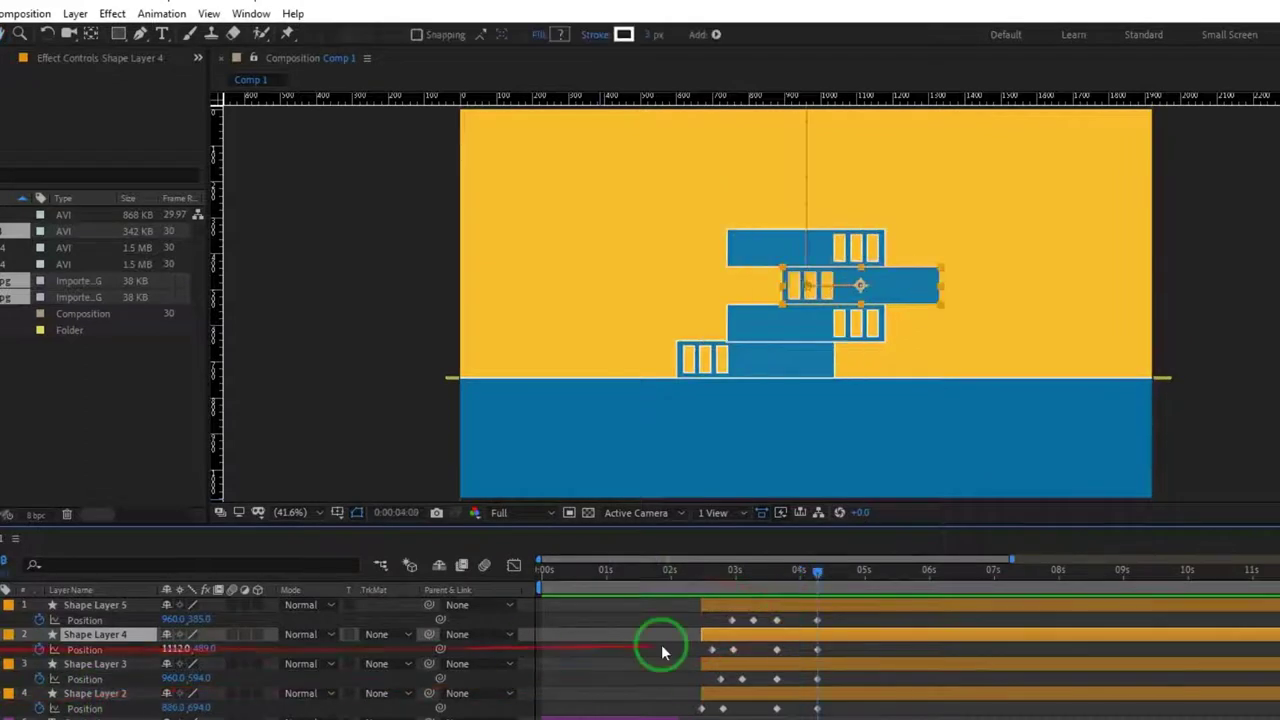
click(817, 651)
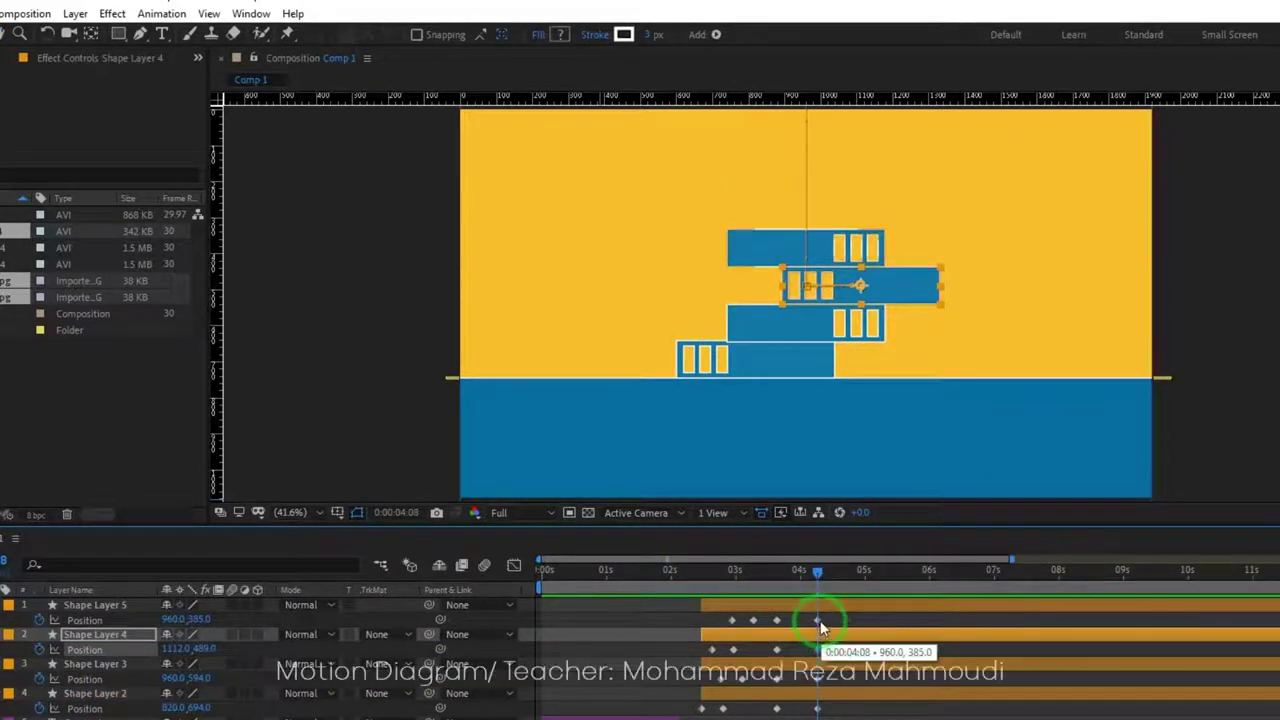
click(817, 620)
key(shift+Left)
key(shift+Left)
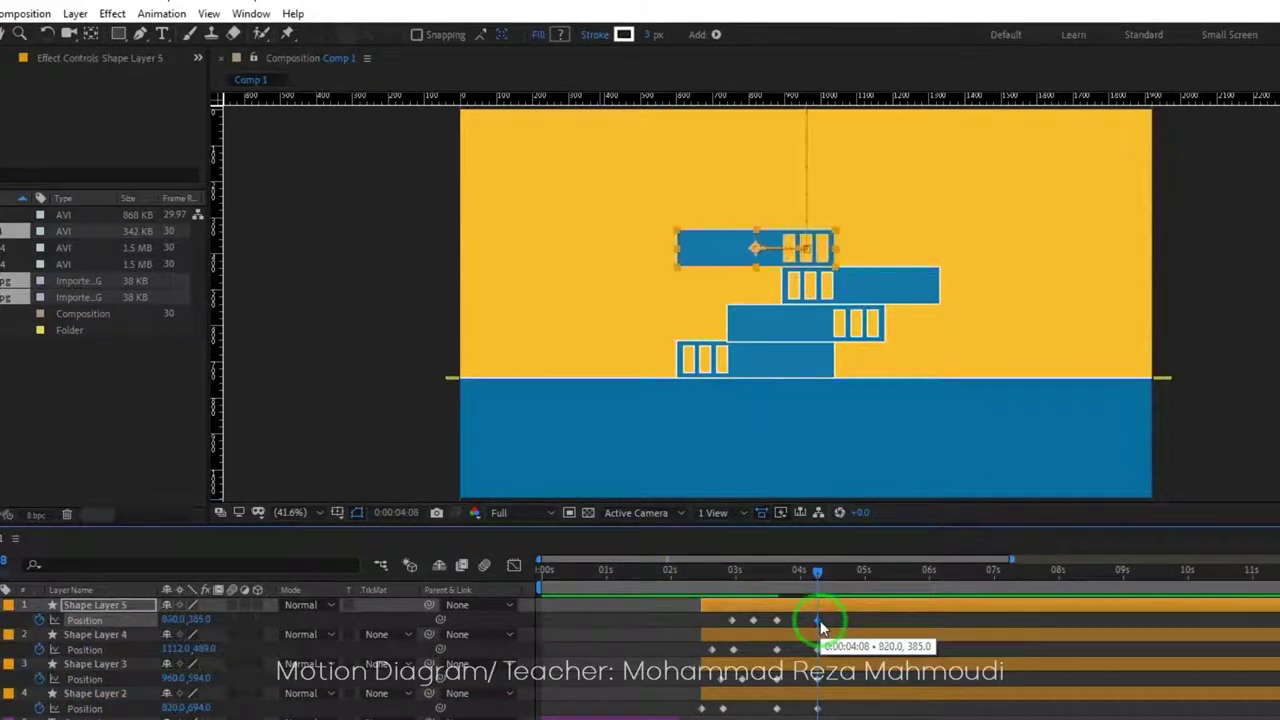
- At 0:00:04:08, move Shape Layer 4 back left to X position 1046
click(815, 634)
key(shift+Left)
key(shift+Left)
key(shift+Left)
key(shift+Left)
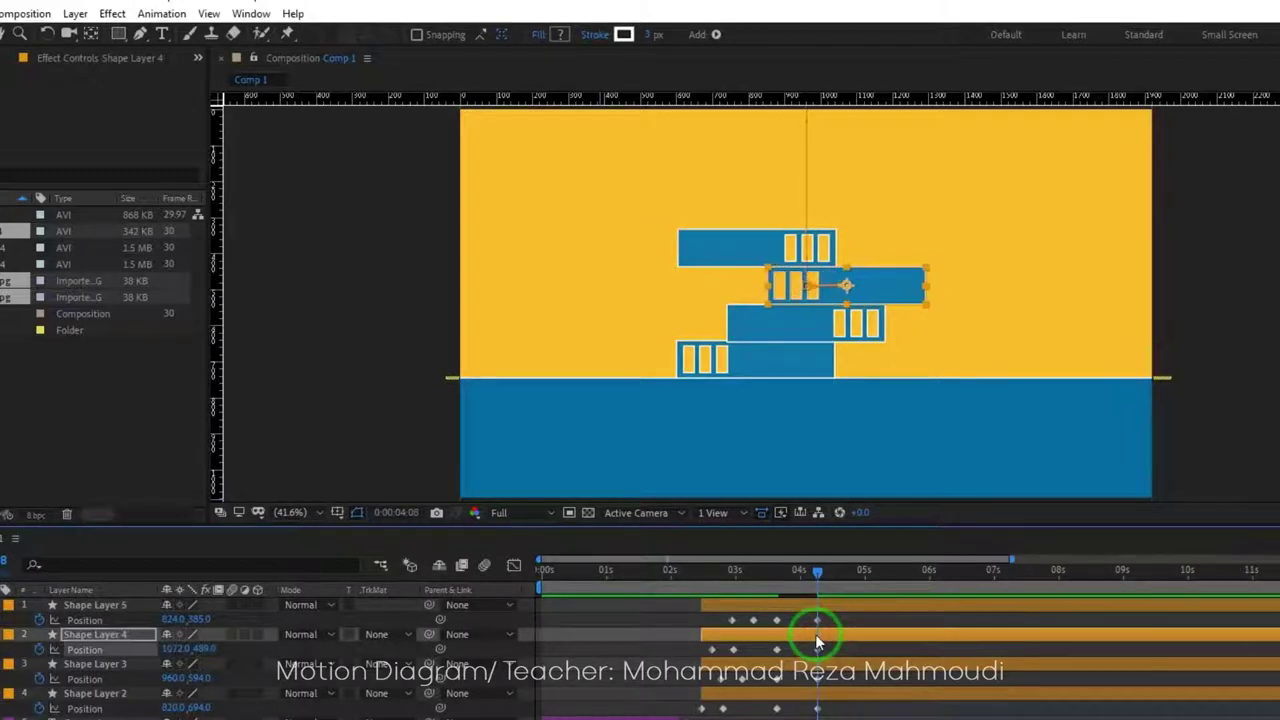
key(shift+Left)
key(shift+Left)
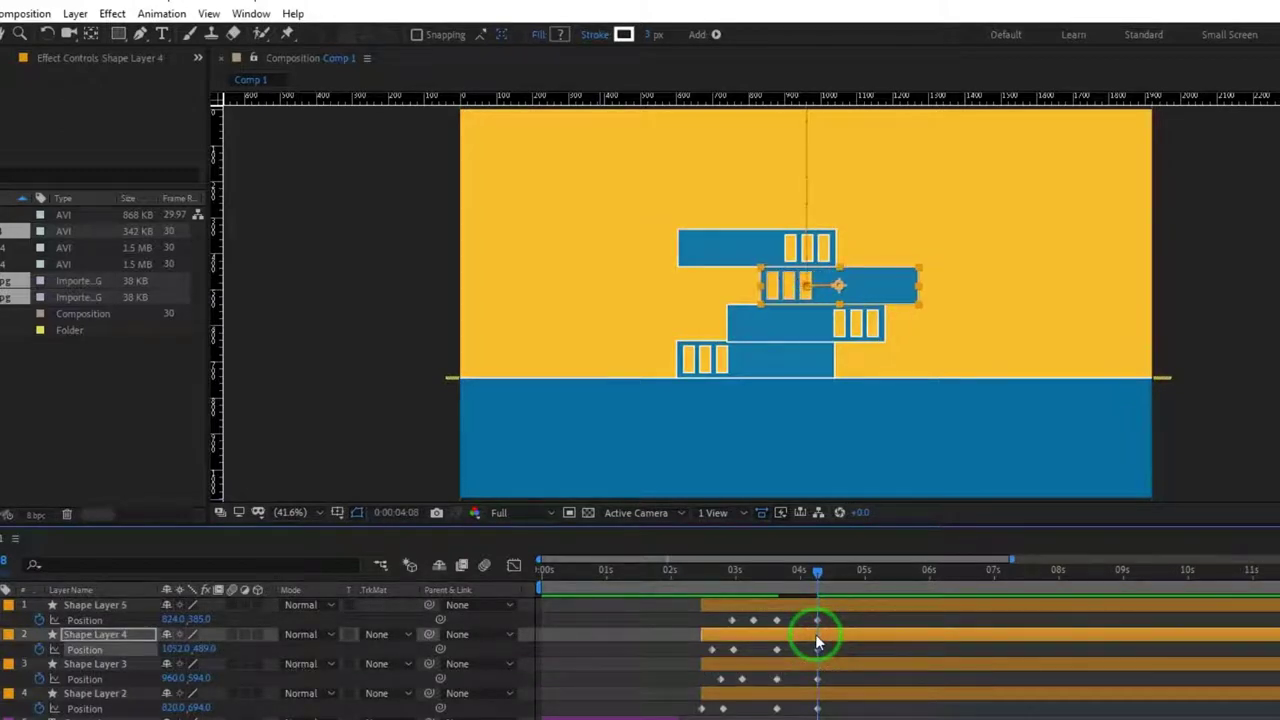
- Apply Easy Ease to all four floors' Position keyframes at 0:00:03:19 and 0:00:04:08, and preview the sideways movement
drag(817, 619, 771, 622)
drag(834, 648, 769, 655)
drag(834, 620, 768, 625)
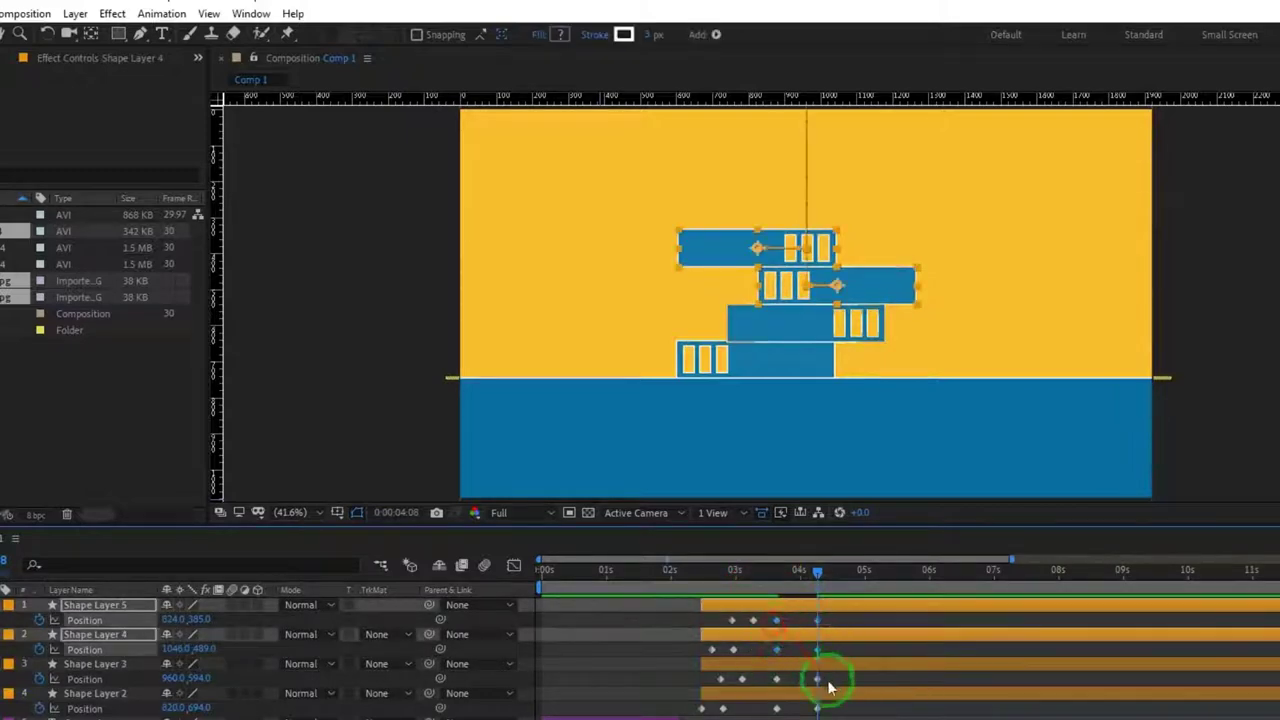
drag(830, 681, 770, 712)
right_click(776, 709)
mouse_move(880, 697)
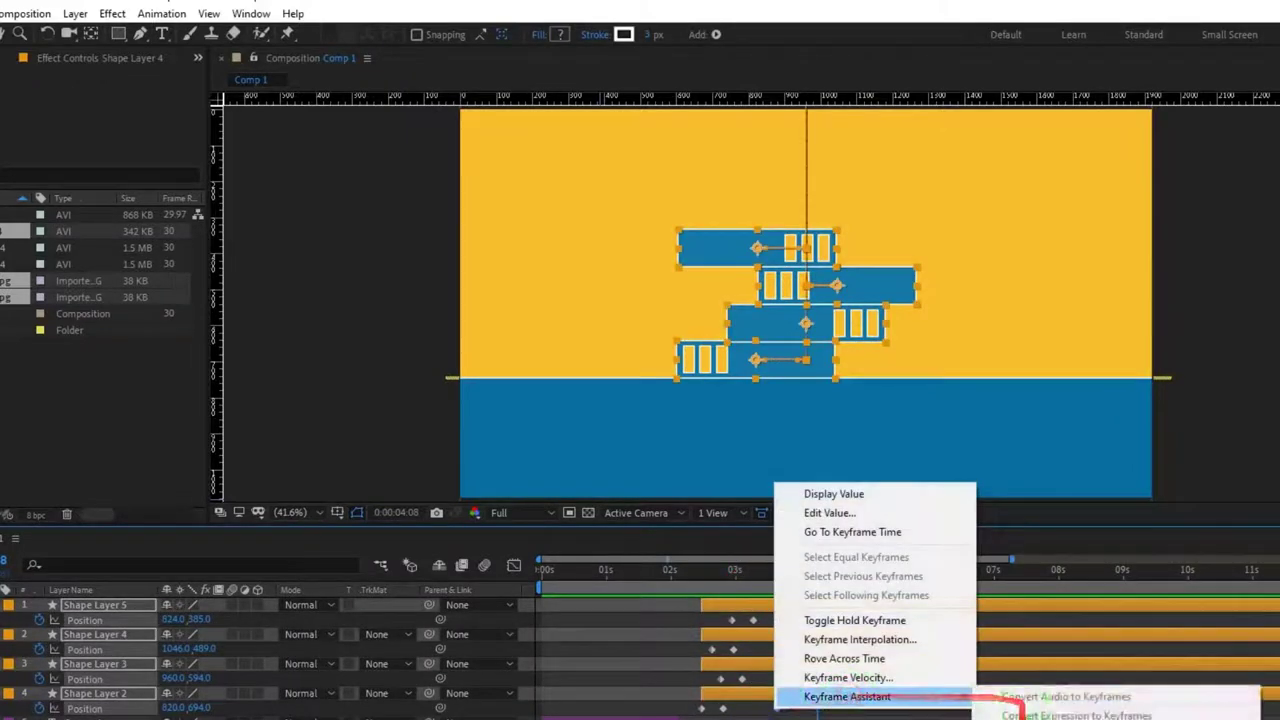
click(1090, 717)
click(776, 574)
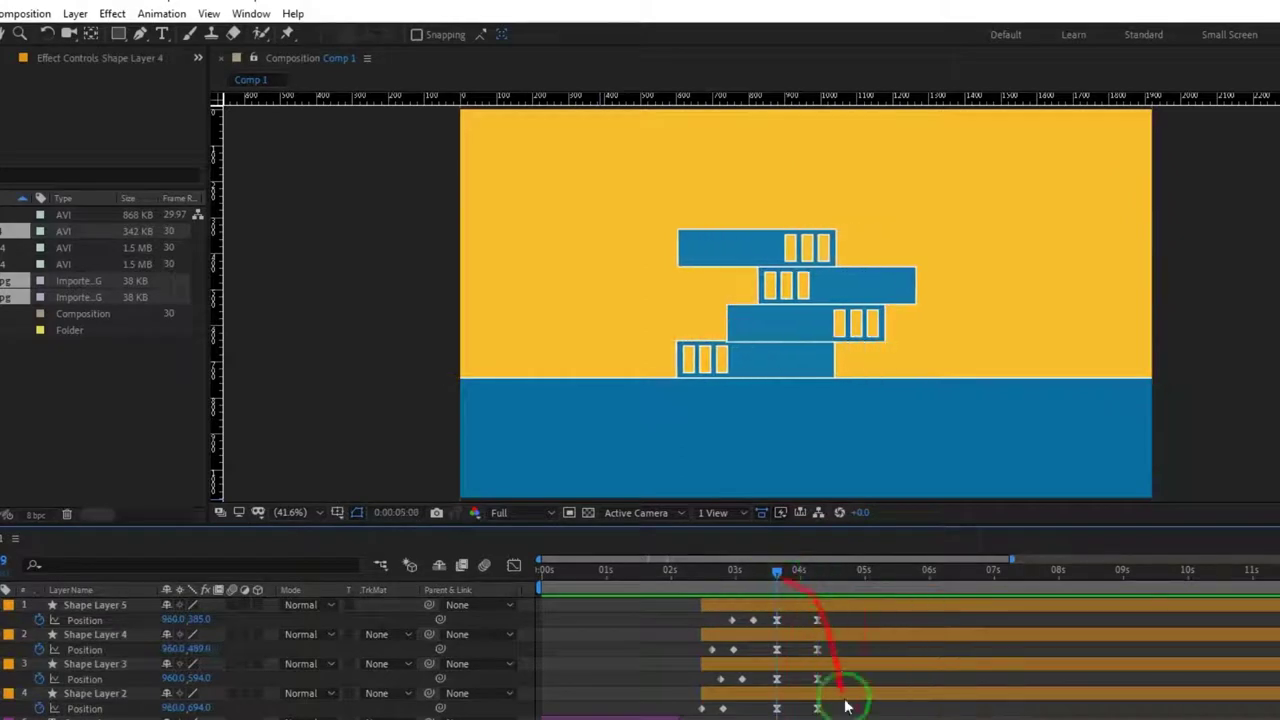
- Add Position keyframes holding all four floor layers in place at 0:00:05:01 and 0:00:05:26
click(865, 607)
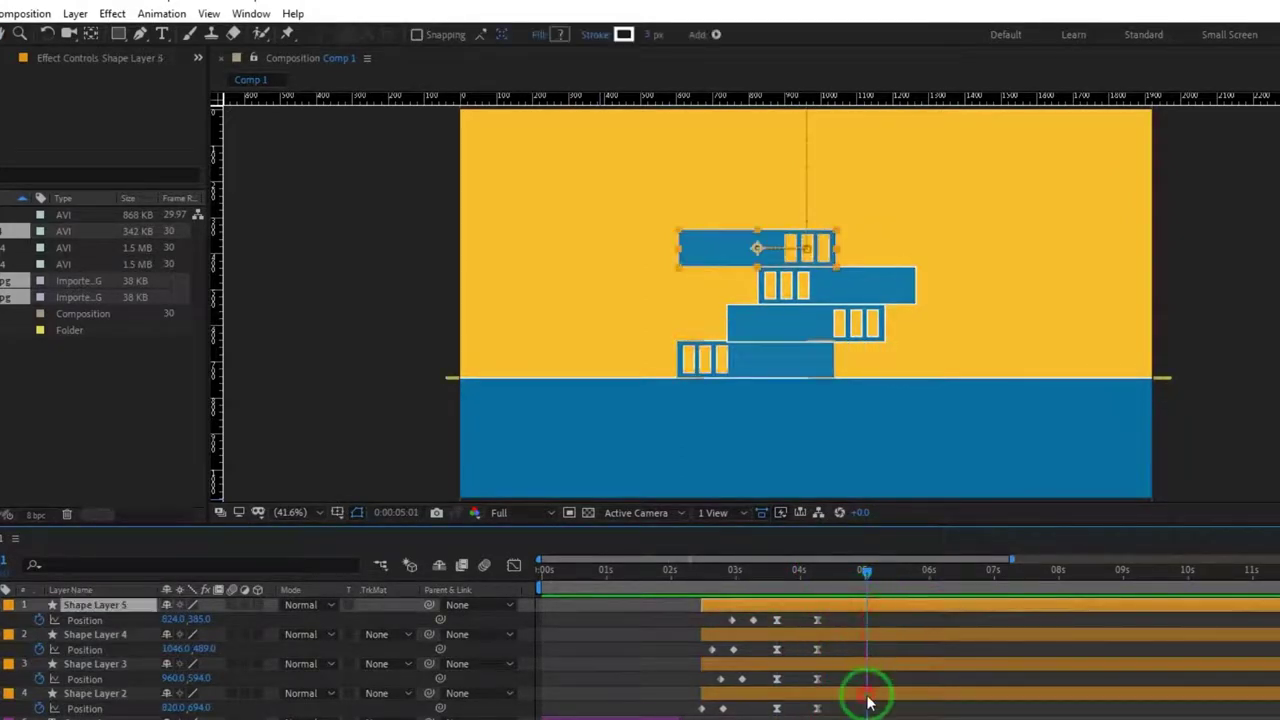
shift+click(866, 693)
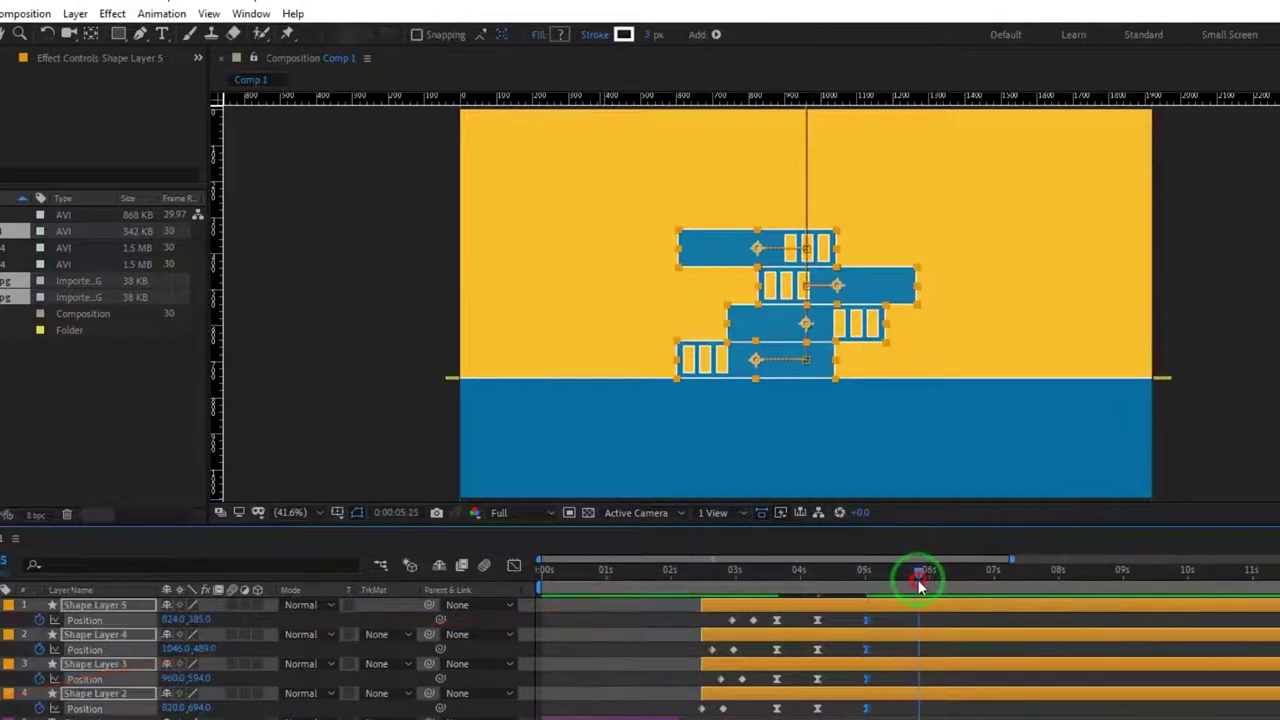
key(ctrl+v)
click(956, 715)
- At 0:00:05:26, raise Shape Layer 5 to Y position 345 and Shape Layer 4 to Y position 469
click(959, 606)
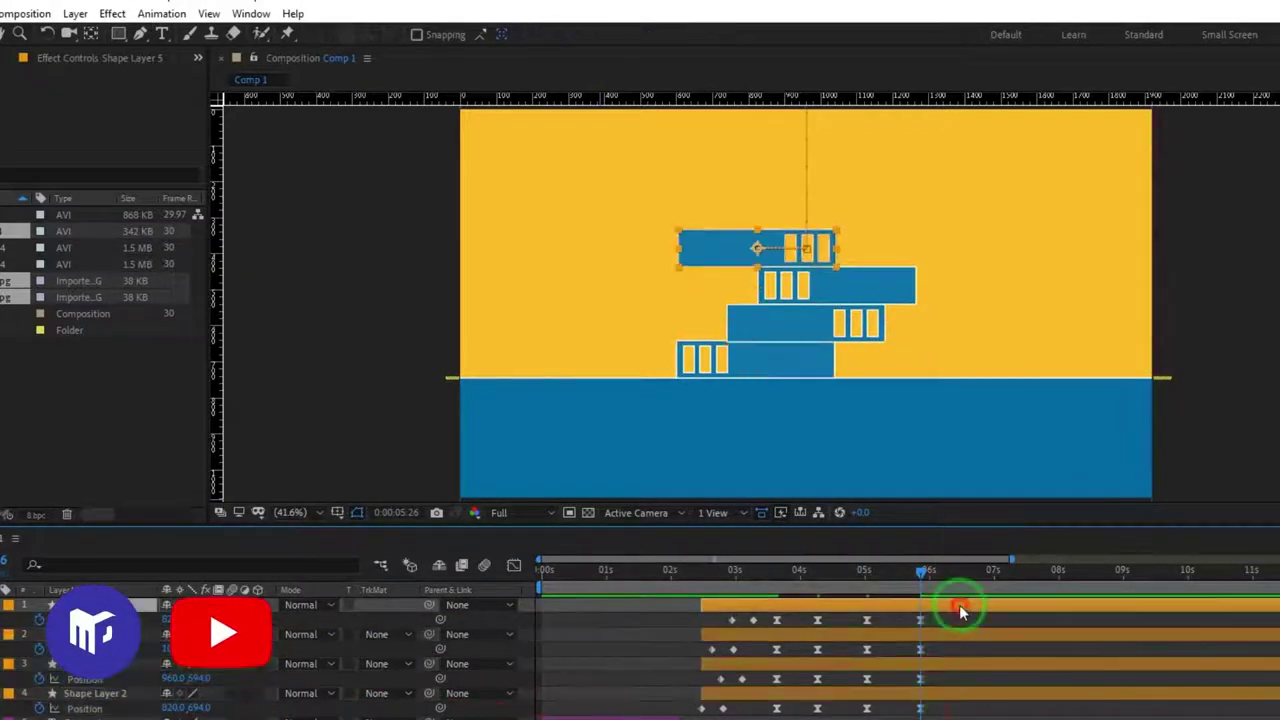
key(shift+Up)
key(shift+Up)
key(shift+Up)
key(shift+Up)
key(shift+Up)
key(shift+Up)
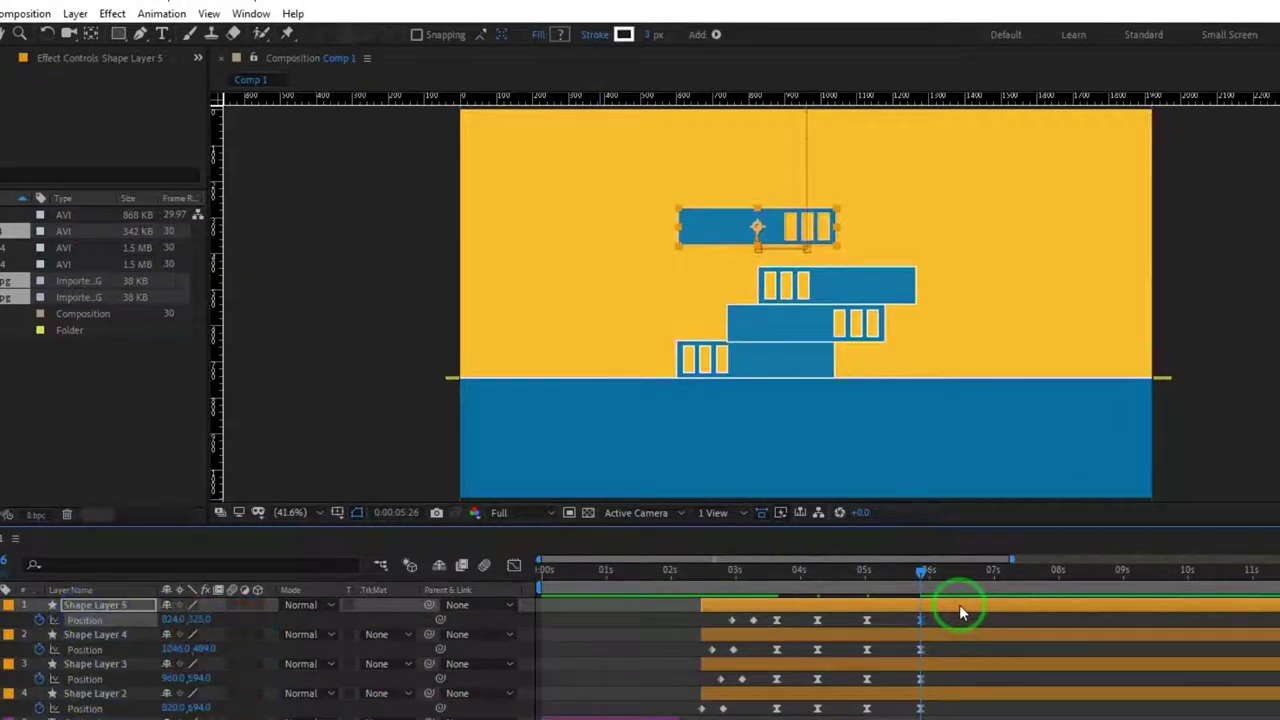
key(shift+Down)
key(shift+Down)
click(958, 635)
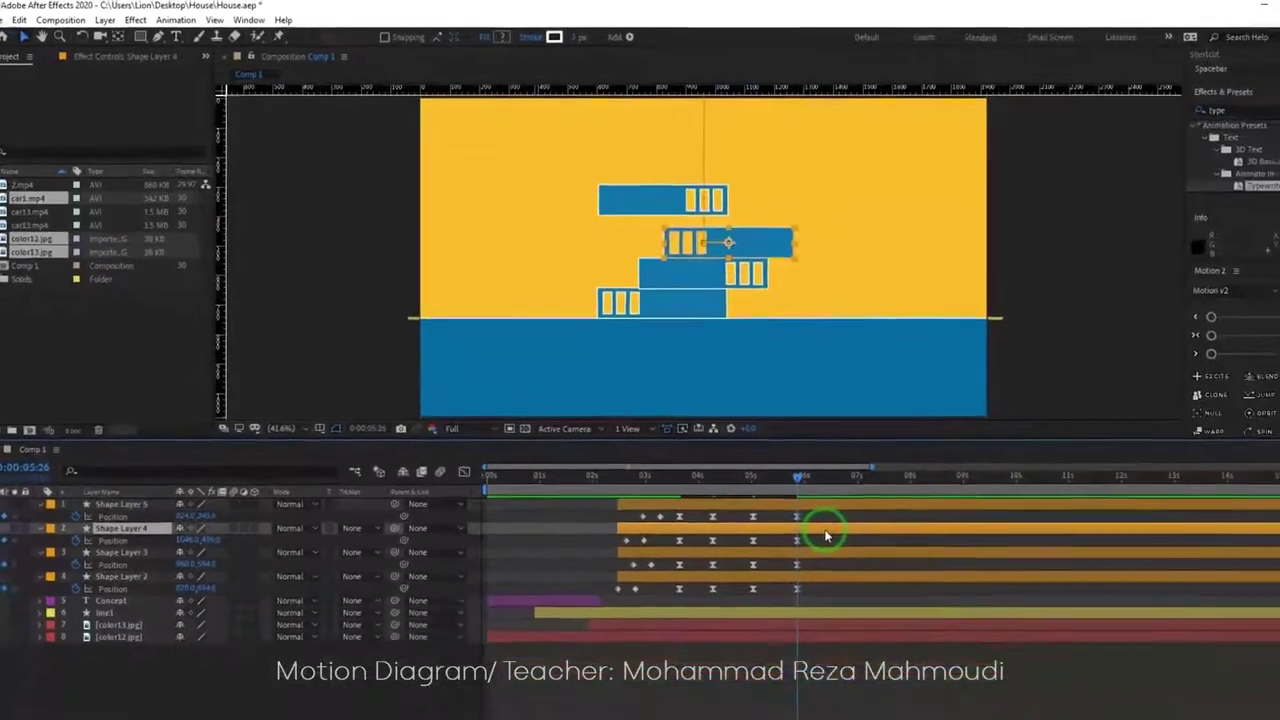
- At 0:00:05:26, raise the bottom floor, Shape Layer 2, above the ground line to Y position 614
click(810, 580)
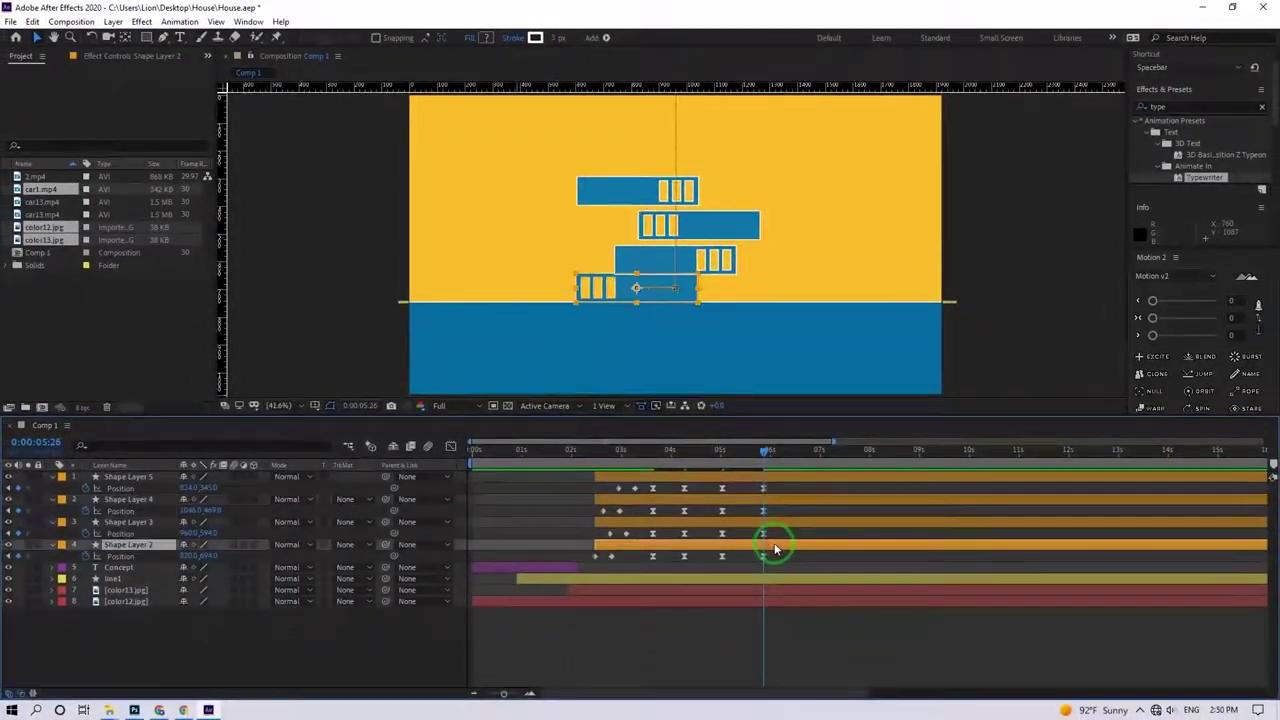
key(shift+Up)
key(shift+Up)
key(shift+Up)
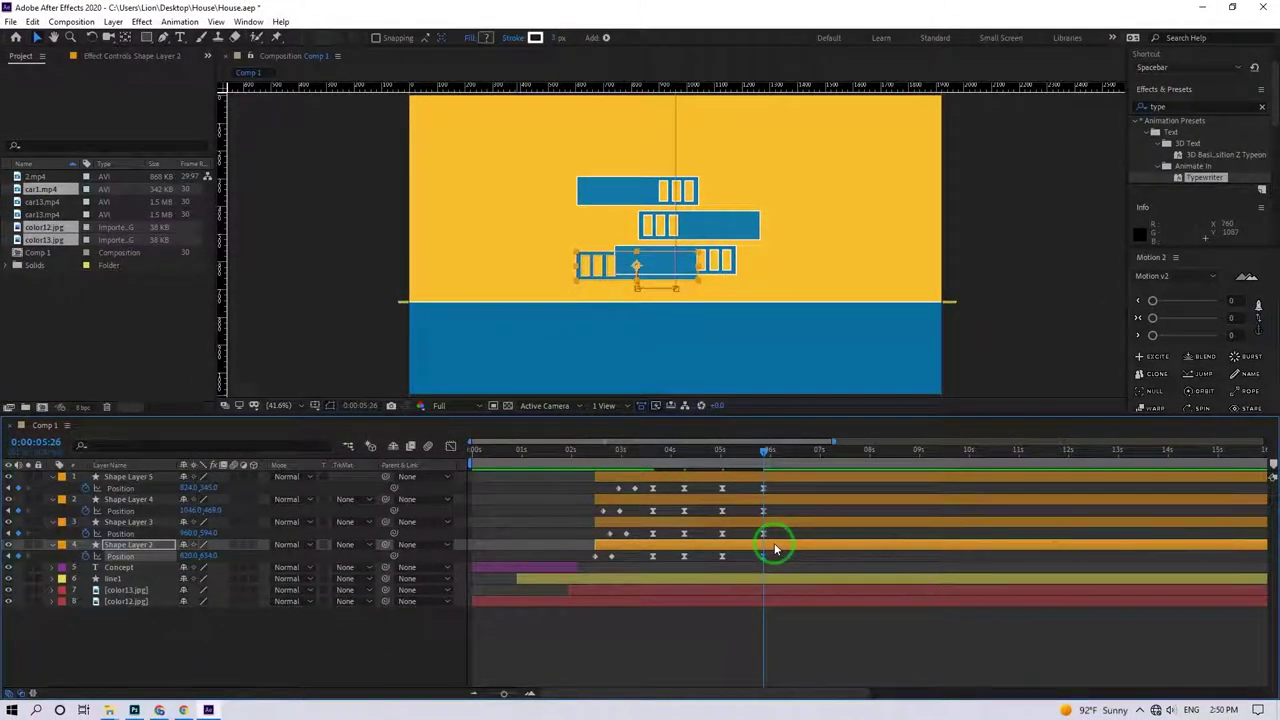
- At 0:00:05:26, move Shape Layer 3 right and up to position 1046, 564
click(786, 522)
key(shift+Right)
key(shift+Right)
key(shift+Right)
key(shift+Right)
key(shift+Right)
key(shift+Right)
key(shift+Right)
key(shift+Right)
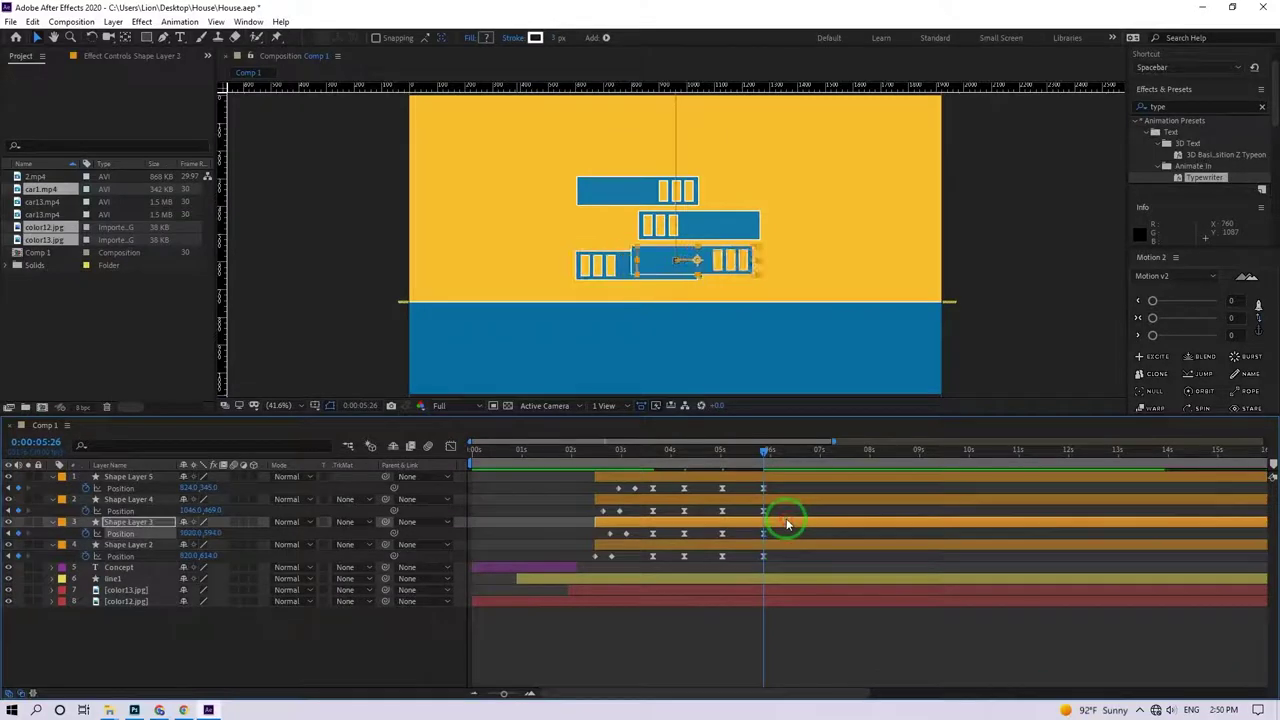
key(shift+Up)
key(shift+Up)
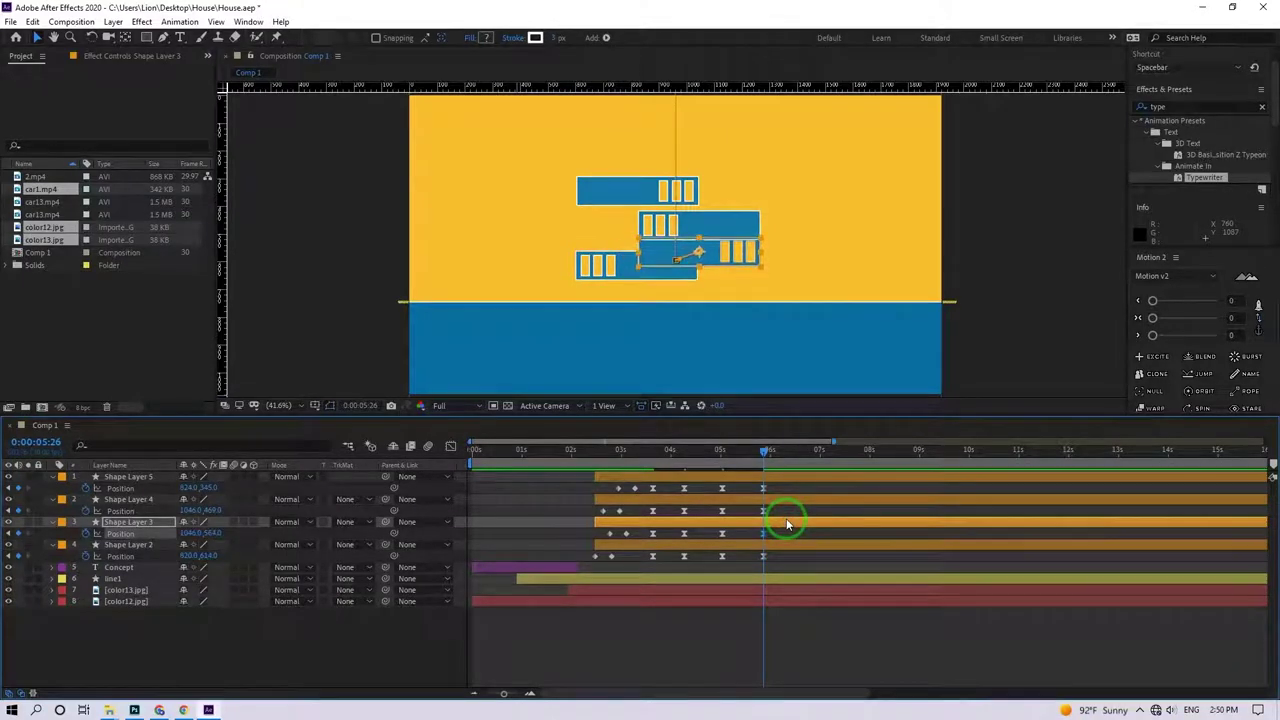
- At 0:00:05:26, move Shape Layer 4 left and up to position 866, 409
click(789, 500)
key(shift+Left)
key(shift+Left)
key(shift+Left)
key(shift+Left)
key(shift+Left)
key(shift+Left)
key(shift+Left)
key(shift+Left)
key(shift+Left)
key(shift+Left)
key(shift+Left)
key(shift+Left)
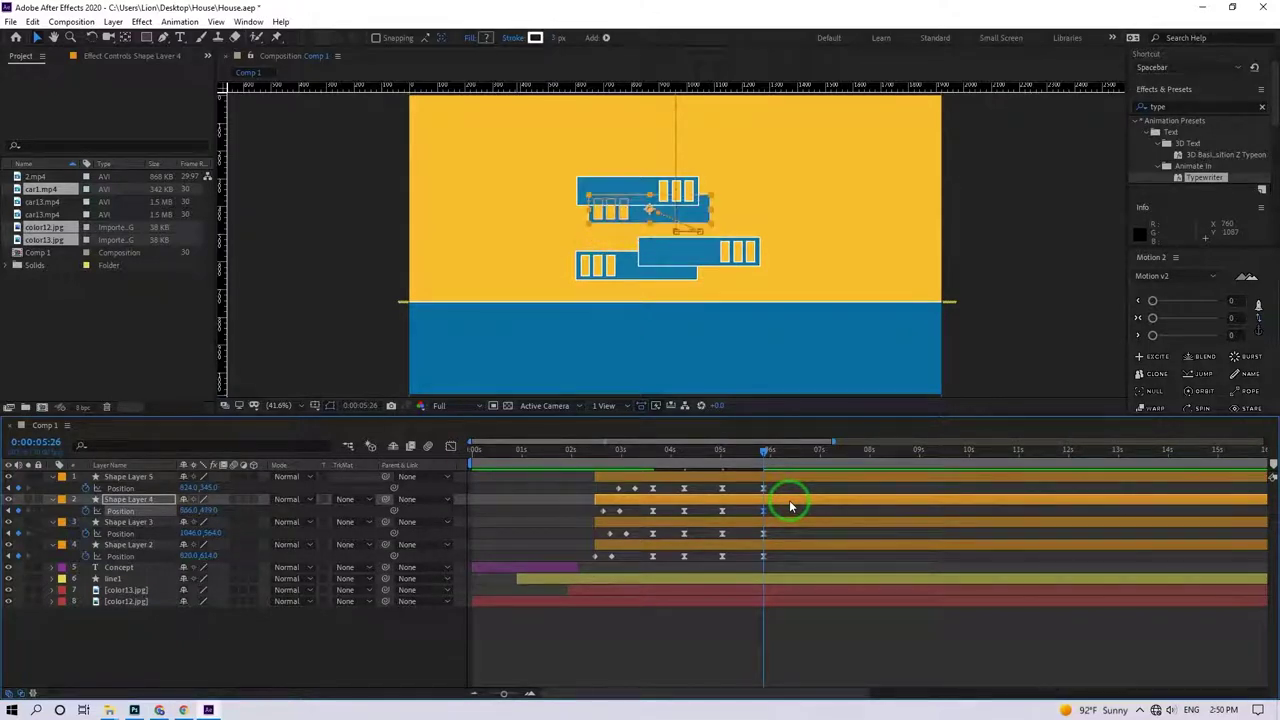
- At 0:00:05:26, move the top floor, Shape Layer 5, to the right and up to position 1098, 337
click(789, 480)
key(shift+Right)
key(shift+Right)
key(shift+Right)
key(shift+Right)
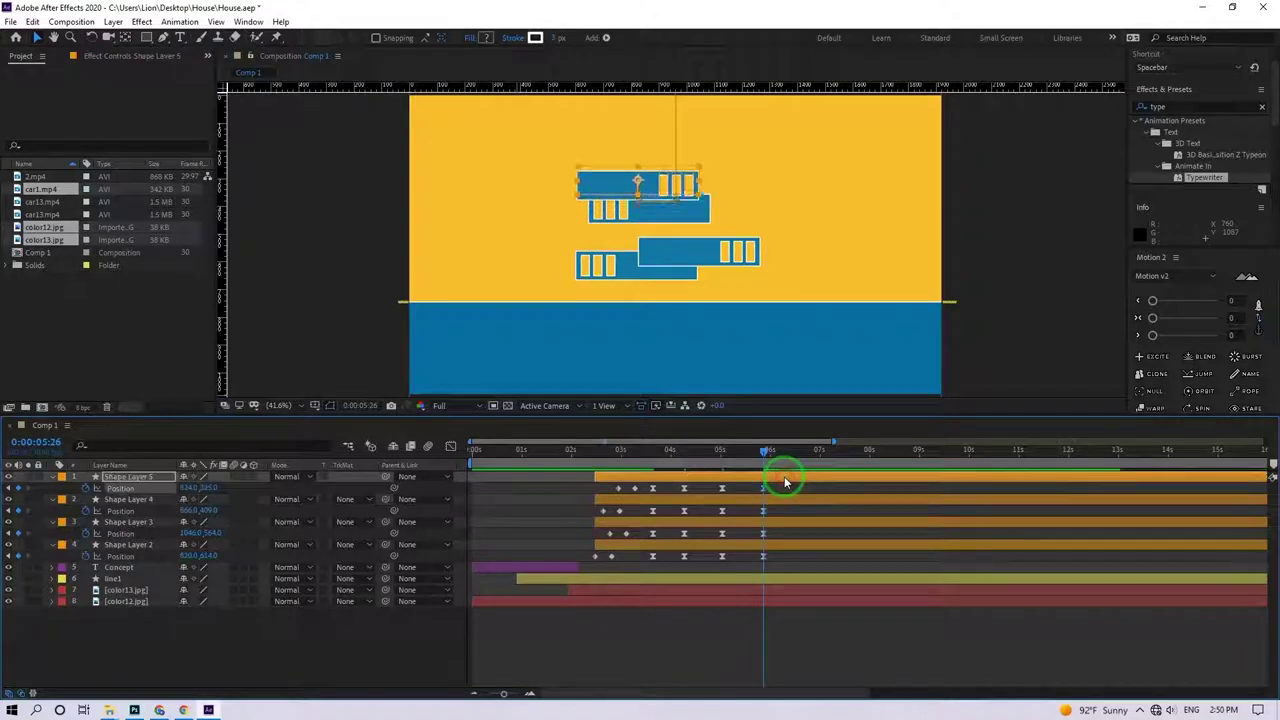
key(shift+Up)
key(shift+Up)
key(shift+Up)
key(shift+Up)
key(shift+Down)
key(shift+Down)
key(shift+Down)
key(shift+Down)
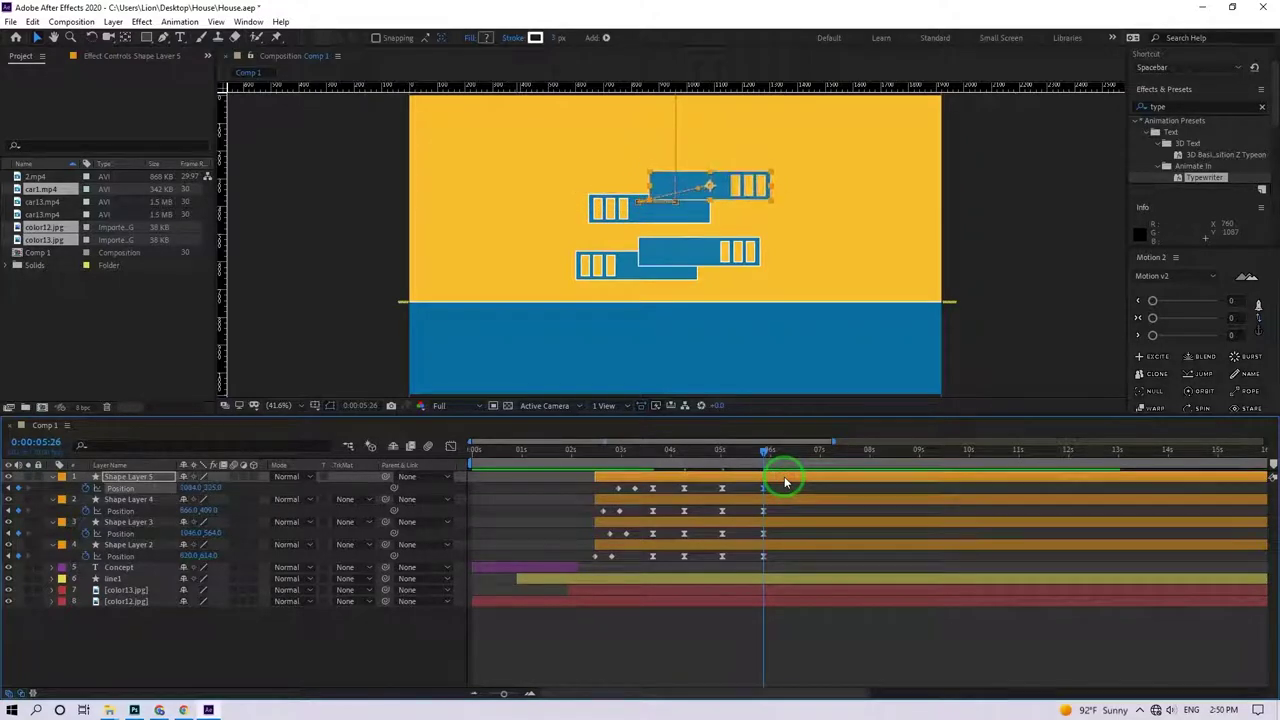
key(shift+Right)
key(shift+Right)
key(Up)
key(Up)
key(Up)
key(Left)
key(Left)
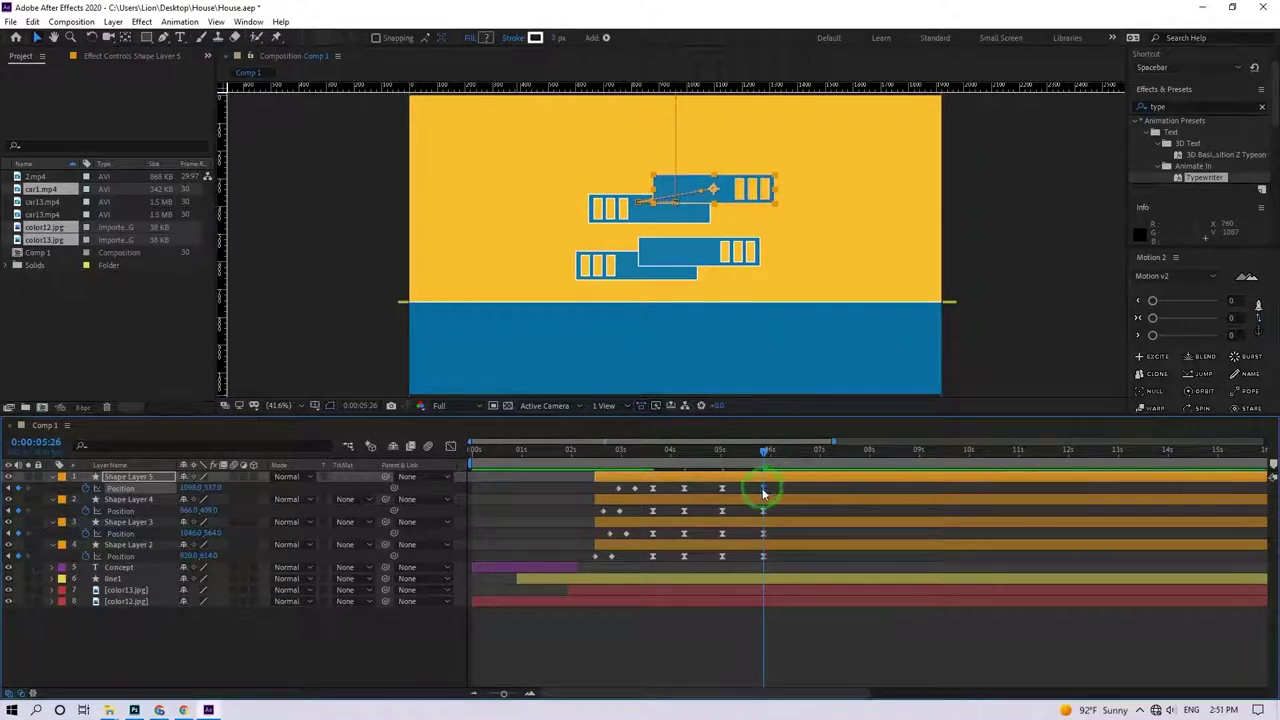
- Apply Easy Ease to the four floors' Position keyframes at 0:00:05:26 and preview the motion from about 0:00:05:02
shift+click(763, 511)
shift+click(763, 534)
right_click(764, 557)
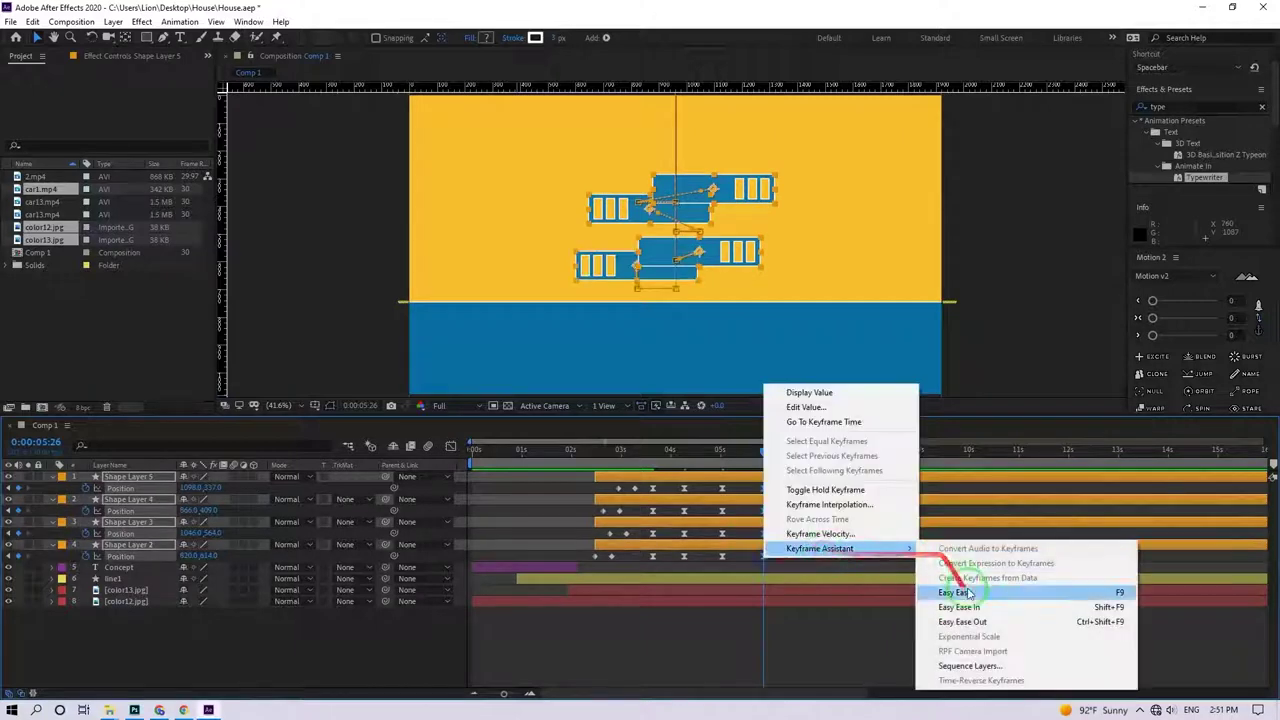
click(966, 591)
click(724, 452)
key(space)
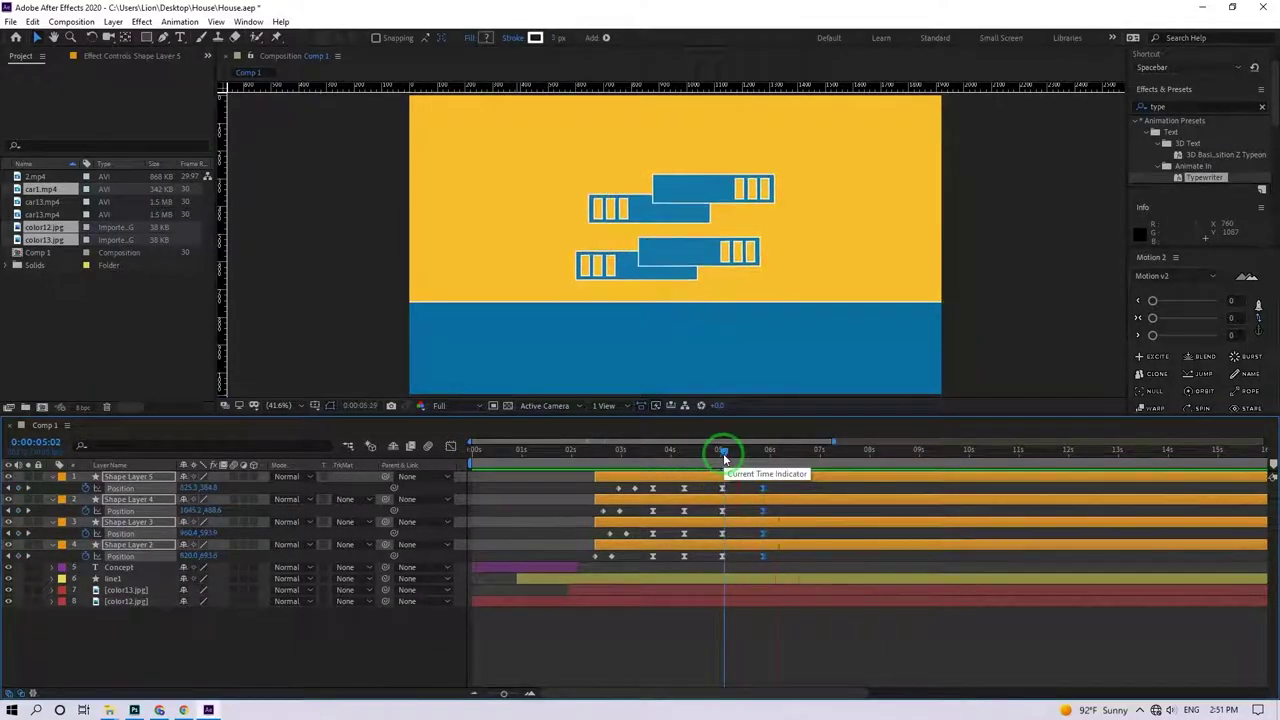
click(789, 634)
- Draw a narrow vertical rectangle as a column from the ground line up to the underside of the bottom floor
click(268, 97)
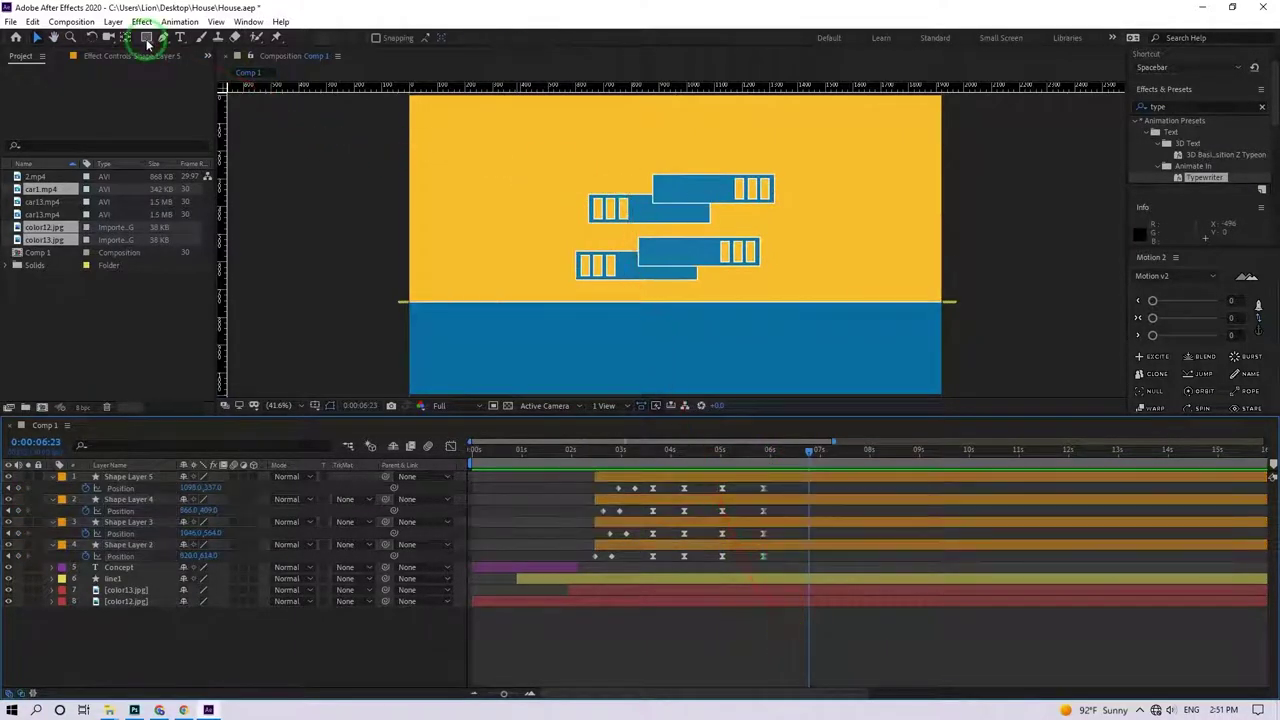
click(146, 37)
scroll(612, 290, up, 4)
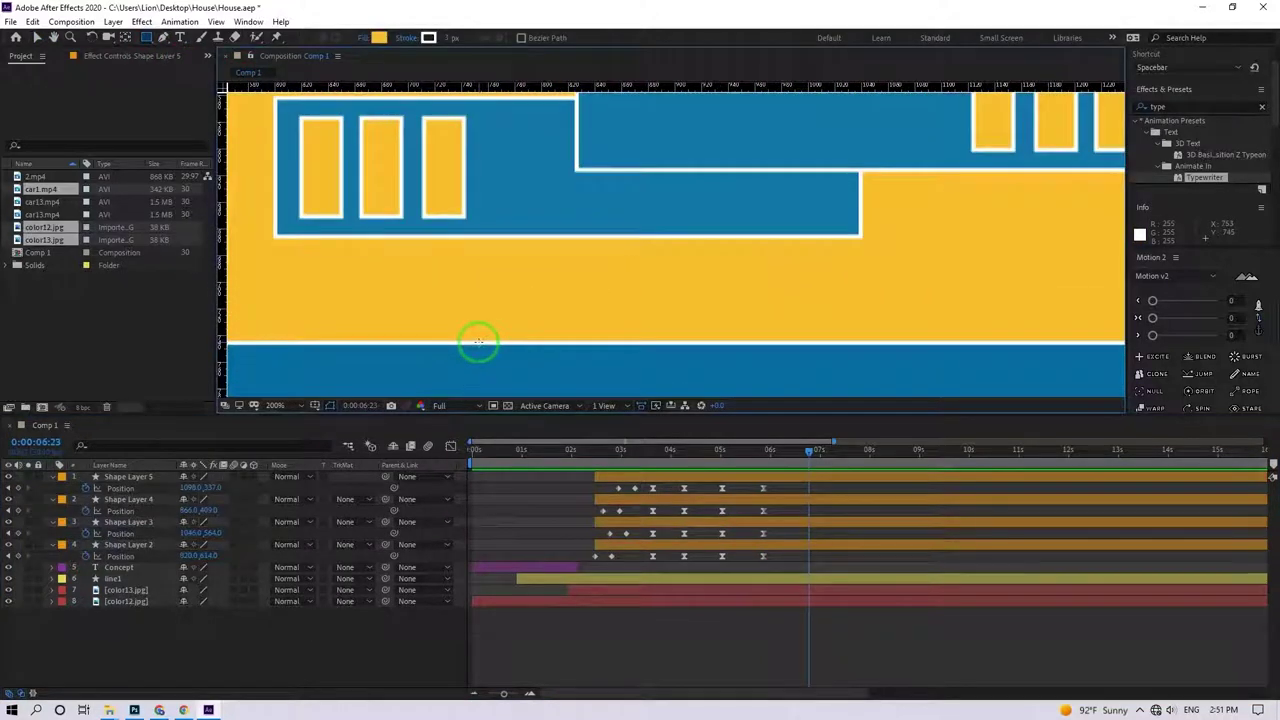
drag(478, 342, 497, 236)
- Fill the column with the floors' blue, sampled from the bottom floor
click(360, 37)
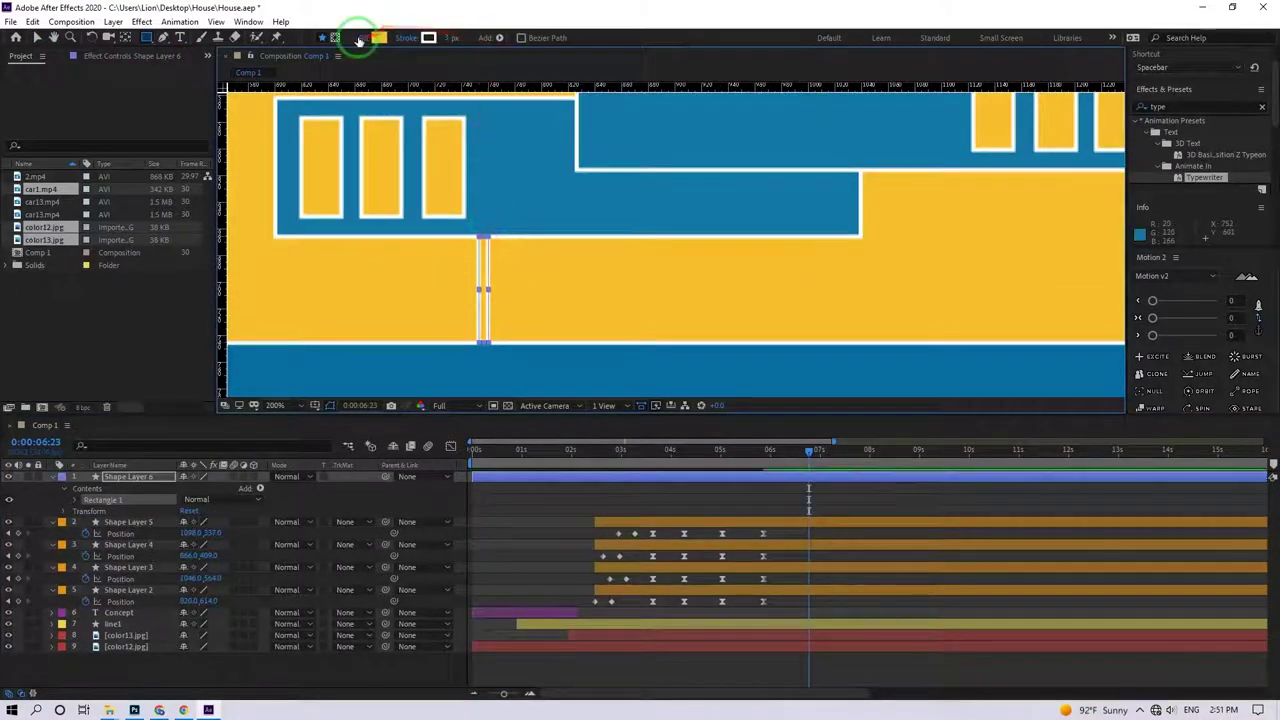
click(646, 320)
click(380, 37)
click(803, 533)
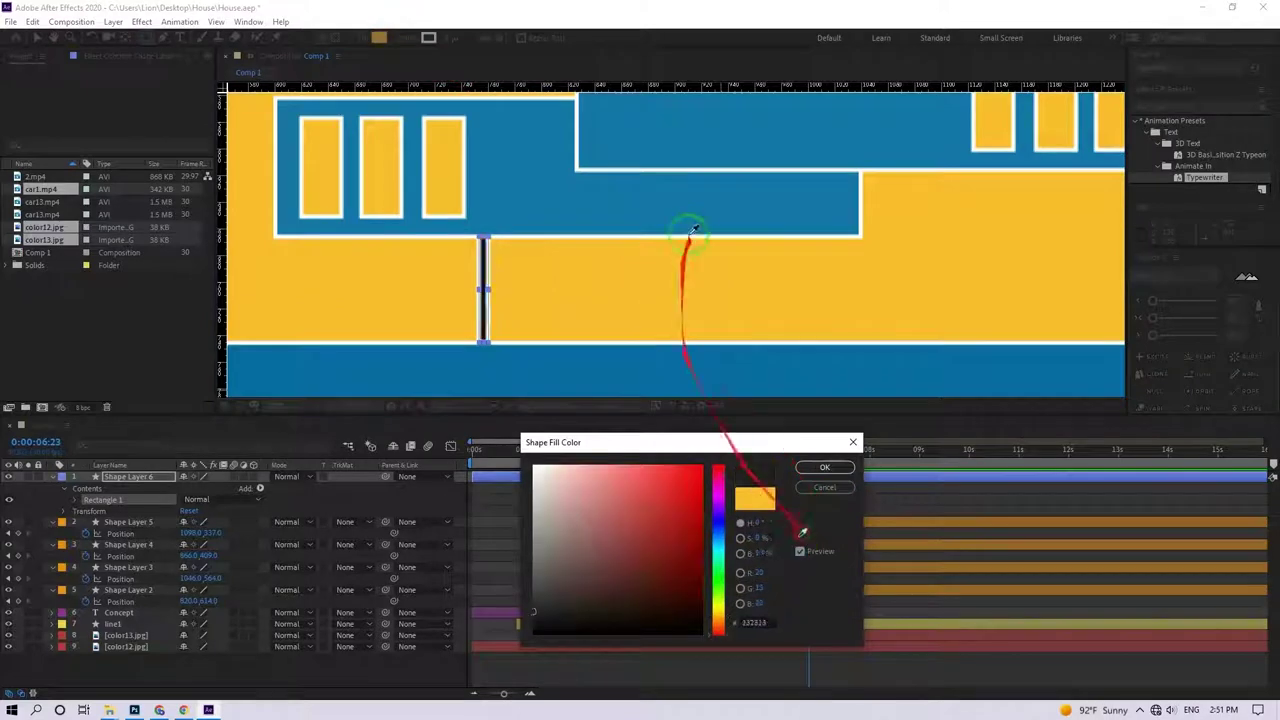
click(694, 226)
click(824, 468)
click(813, 492)
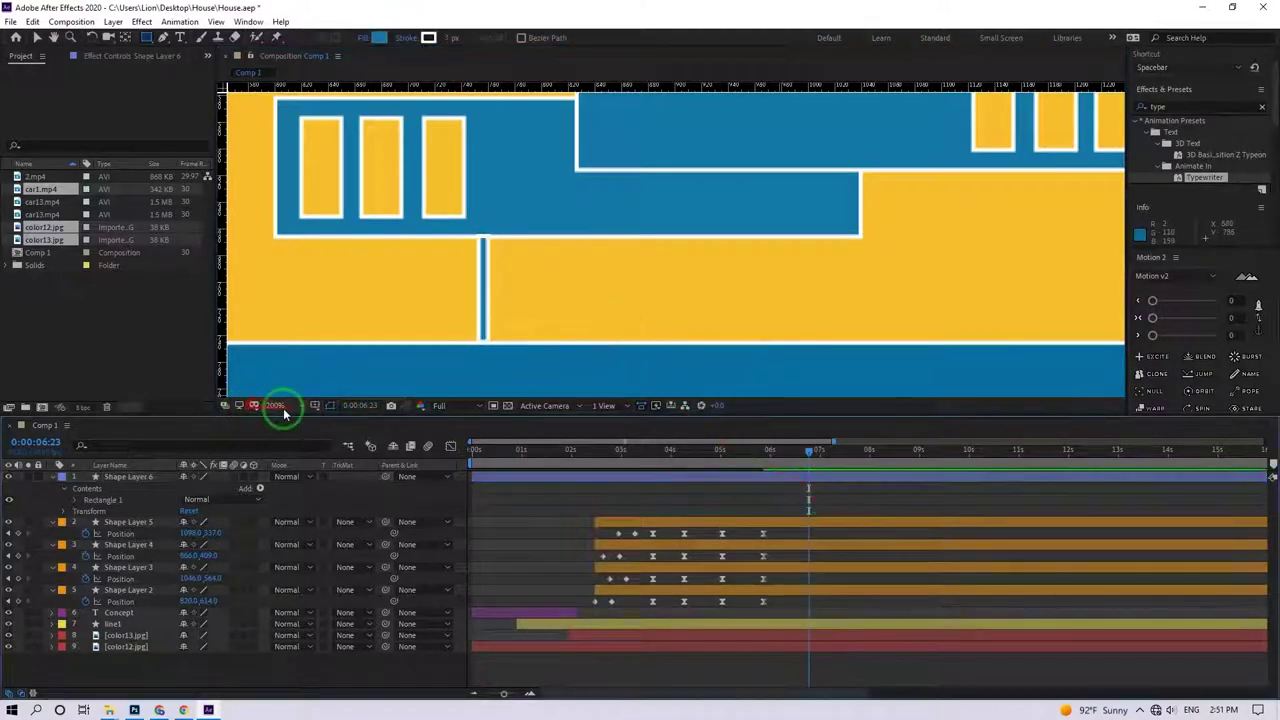
- Place the column layer, Shape Layer 6, directly below the four floor layers and set its label colour to Brown
click(283, 408)
click(288, 421)
drag(138, 477, 156, 606)
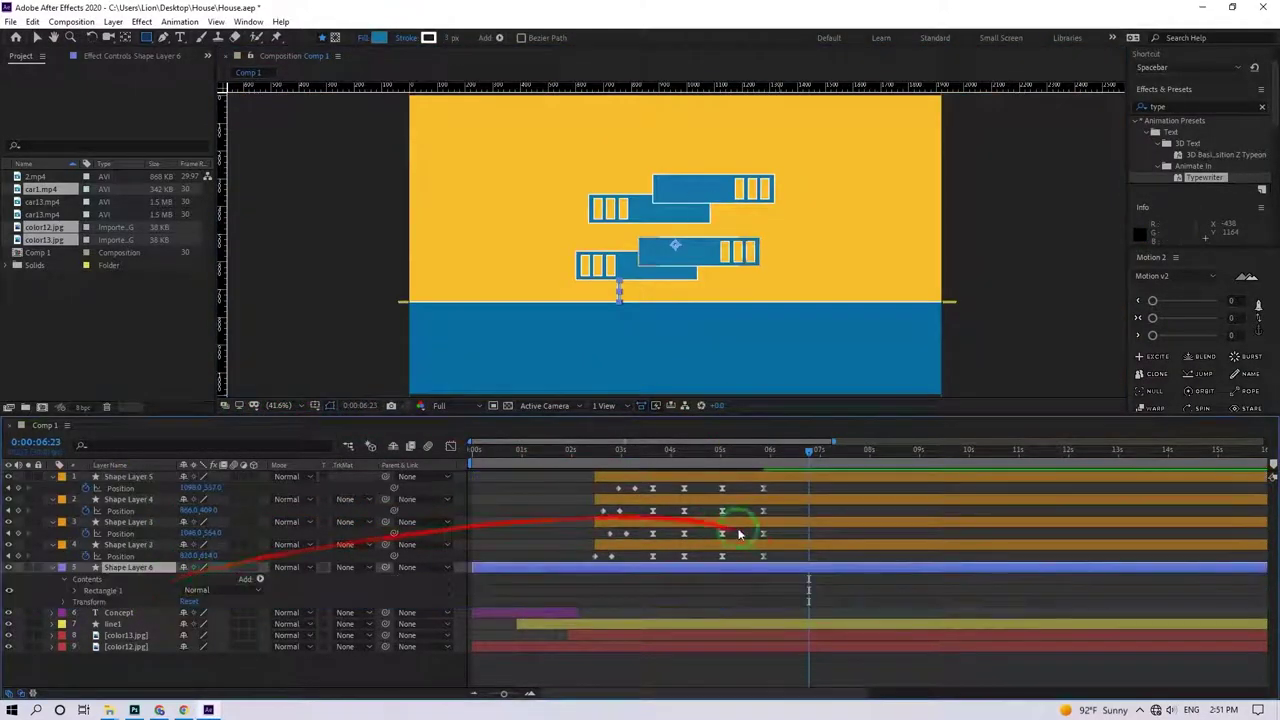
click(61, 567)
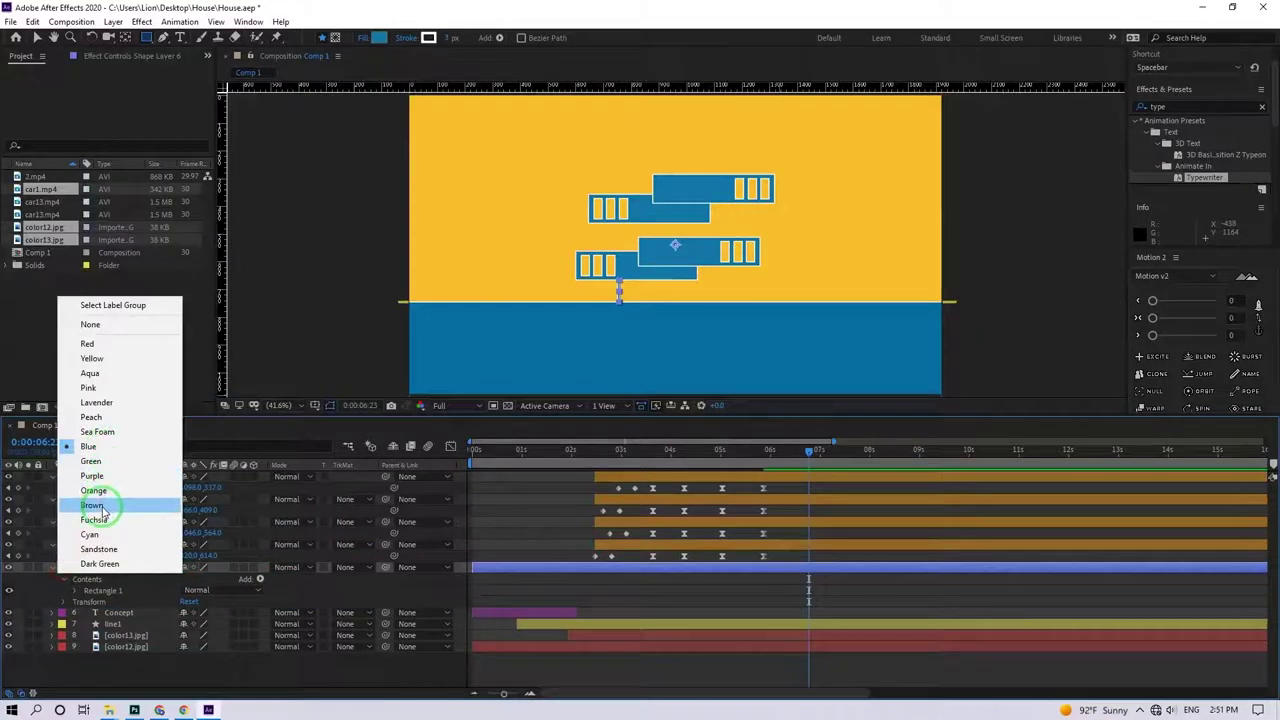
click(103, 508)
- Split the column layer at 0:00:06:23 and delete the part before that time
key(ctrl+shift+d)
click(787, 580)
key(Delete)
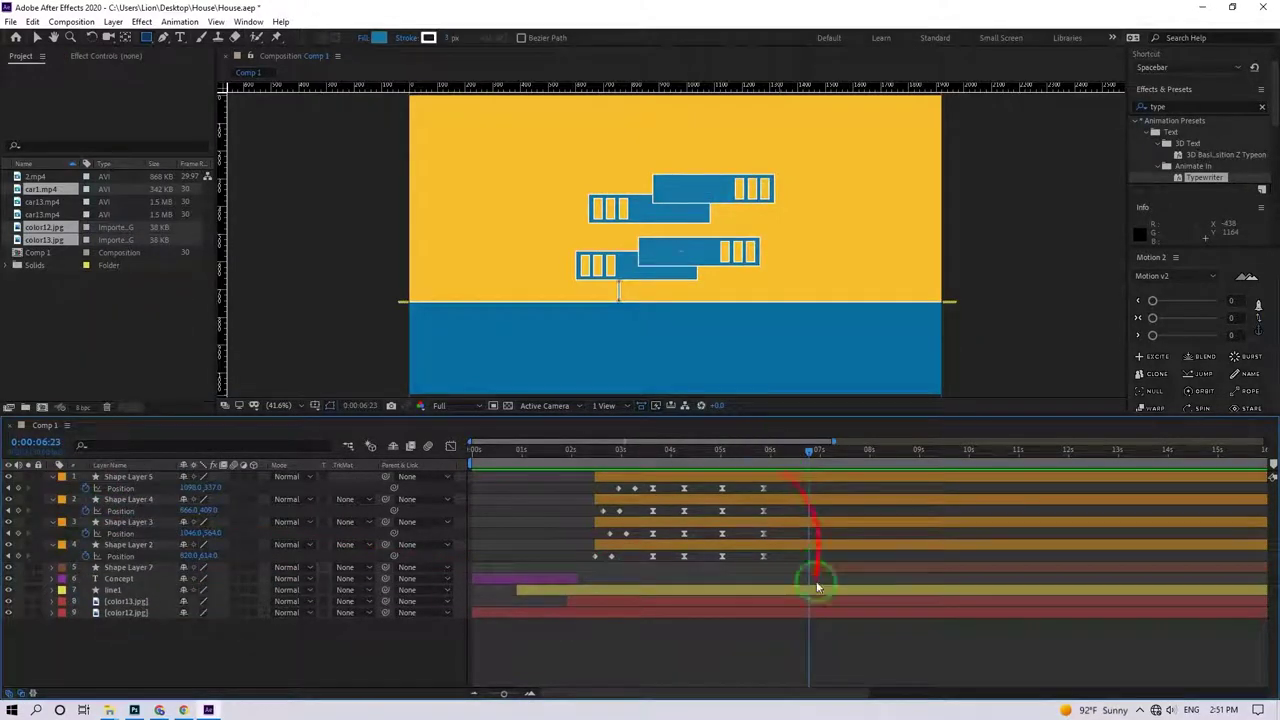
- Duplicate the column's rectangle seven times within Shape Layer 7, spacing the copies to the right along the underside of the bottom floor
click(821, 567)
scroll(660, 300, up, 4)
scroll(560, 335, down, 1)
drag(583, 303, 654, 183)
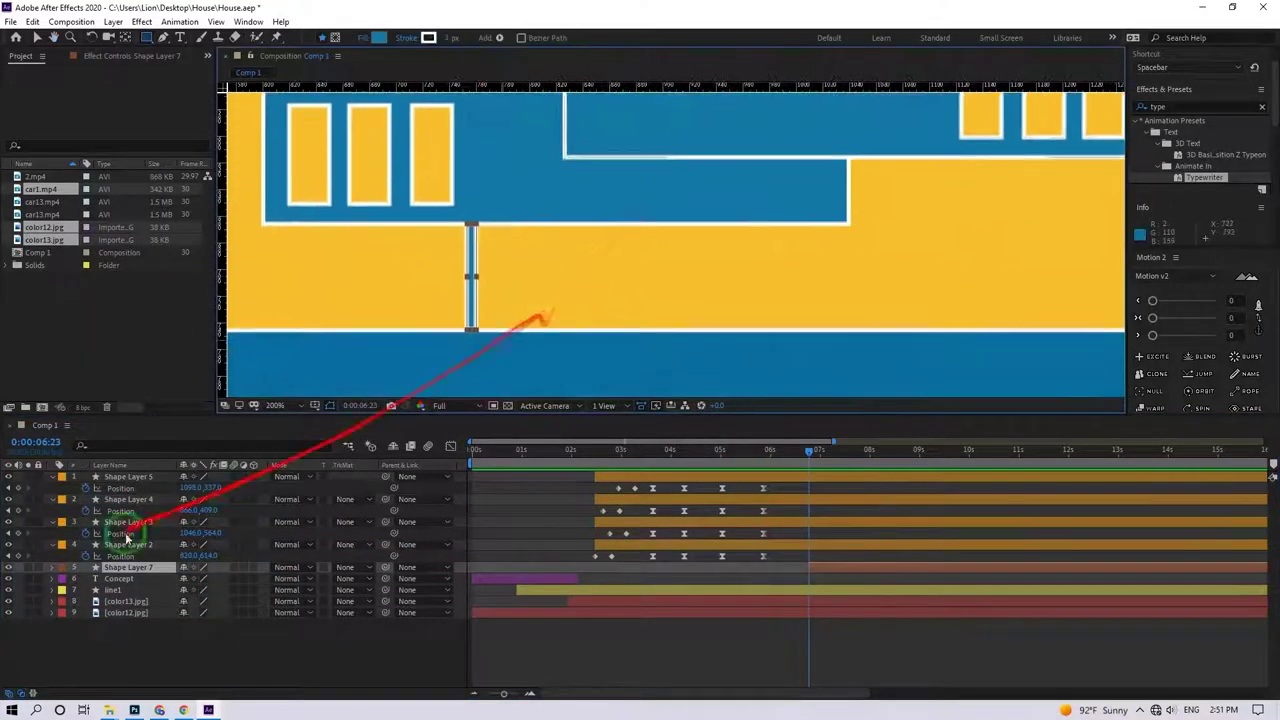
click(53, 567)
click(63, 579)
click(76, 590)
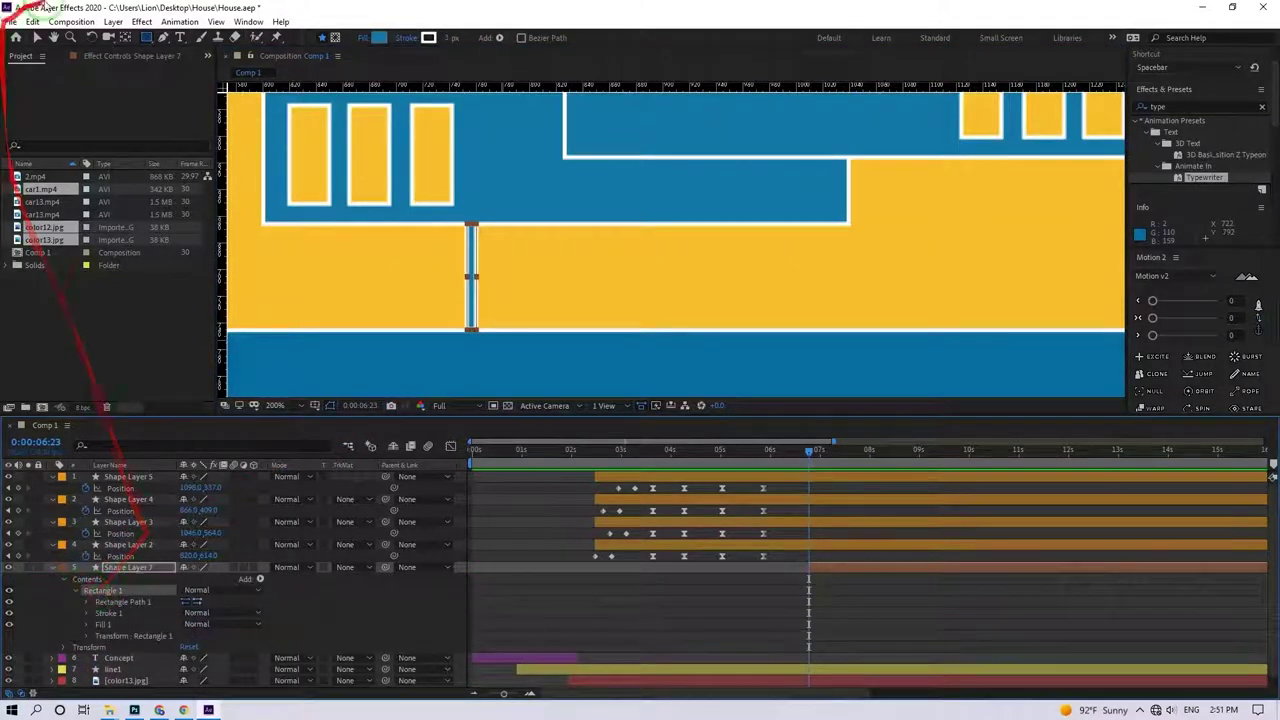
click(36, 37)
click(472, 265)
key(ctrl+d)
drag(473, 245, 796, 252)
key(ctrl+d)
key(ctrl+d)
key(ctrl+d)
key(ctrl+d)
key(ctrl+d)
key(ctrl+d)
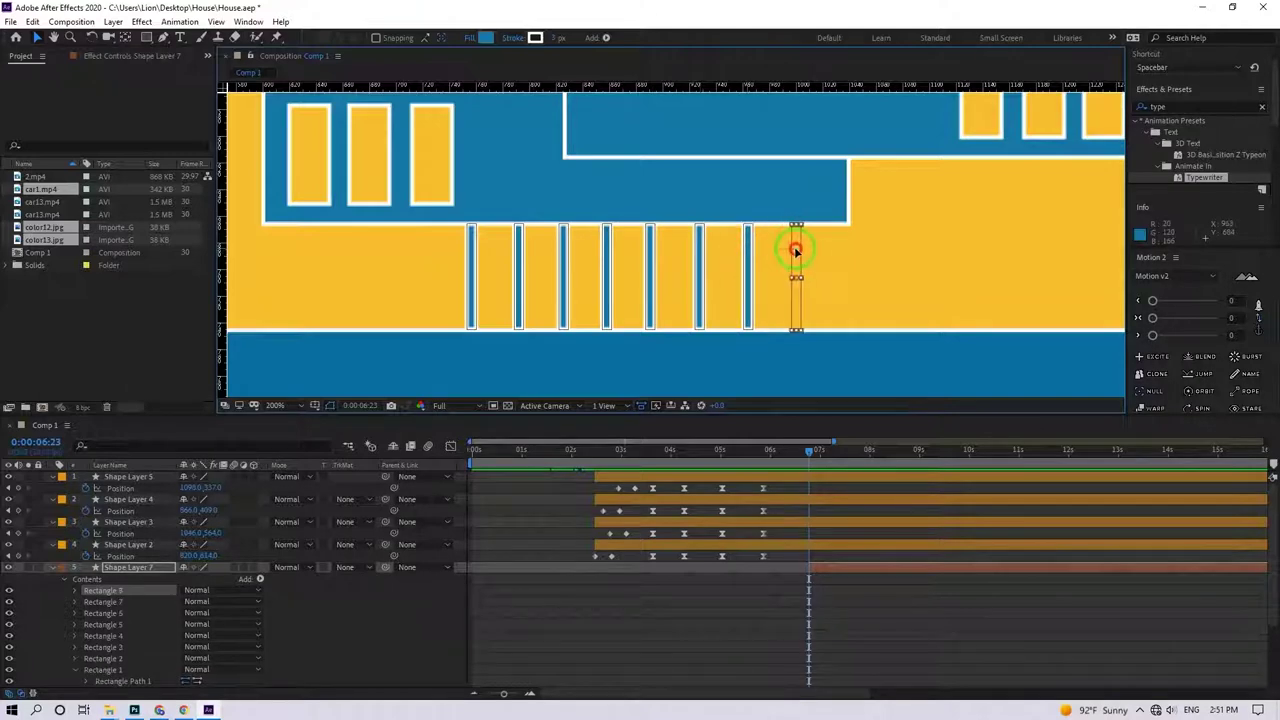
click(276, 405)
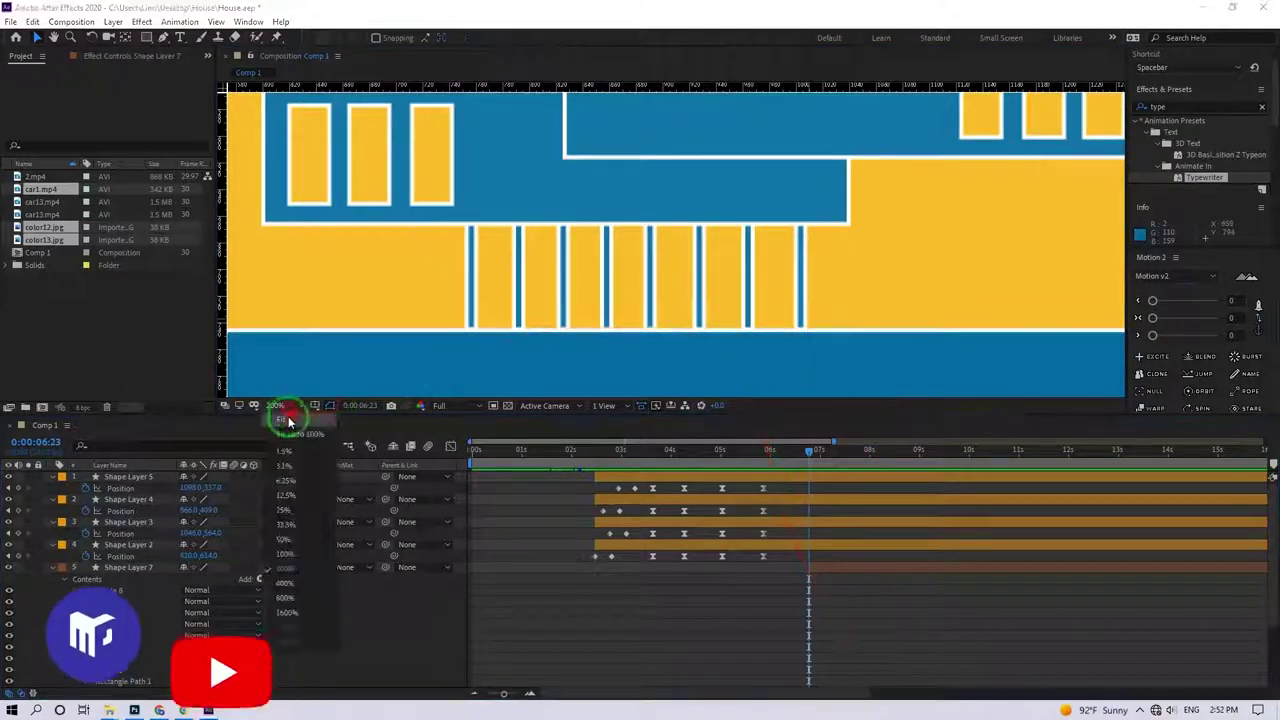
click(300, 450)
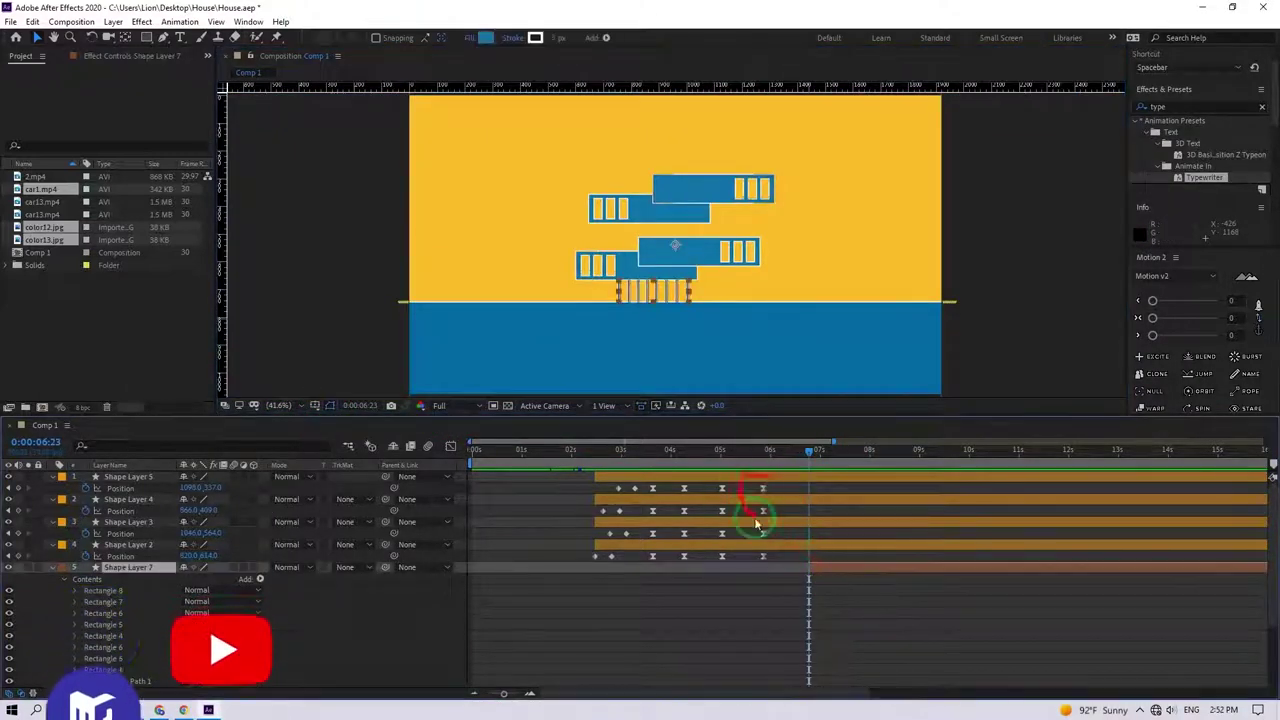
- Add a mask to the columns layer with Mask Path keyframes at 0:00:06:23 and 0:00:07:11, lowering the mask below the ground line at the first
click(132, 567)
right_click(117, 570)
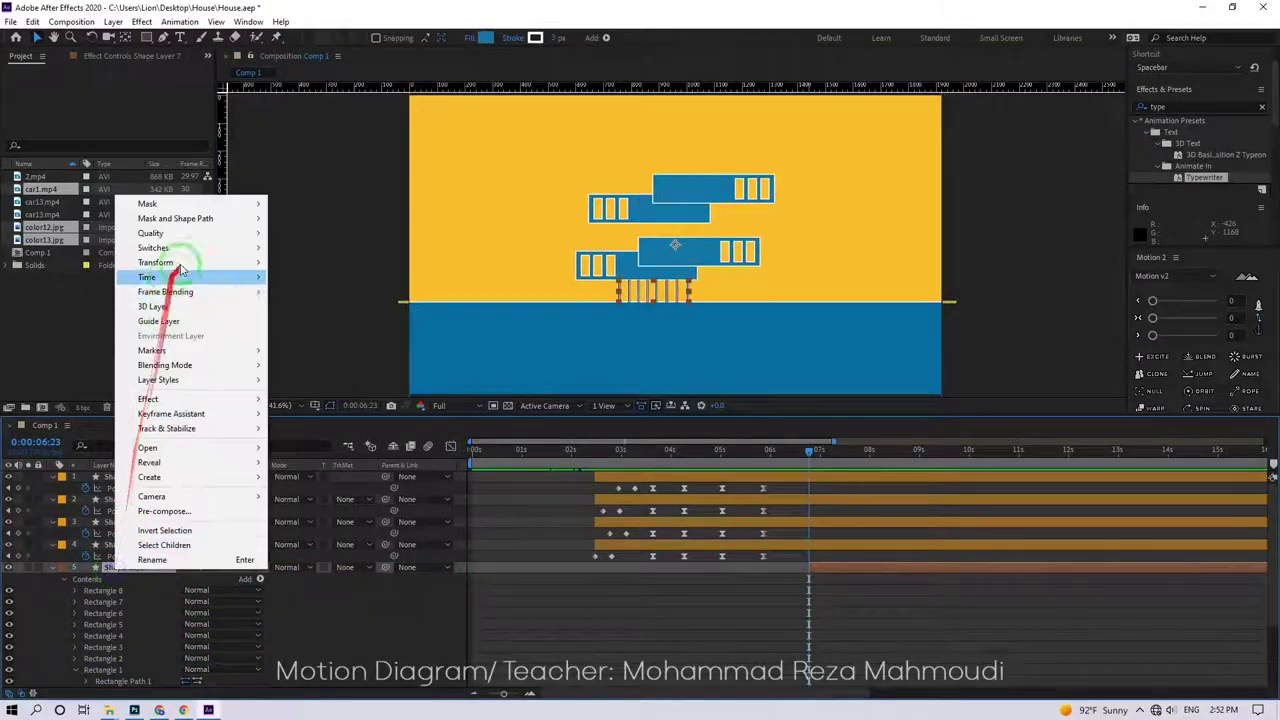
mouse_move(182, 205)
click(292, 203)
scroll(66, 594, down, 3)
click(65, 625)
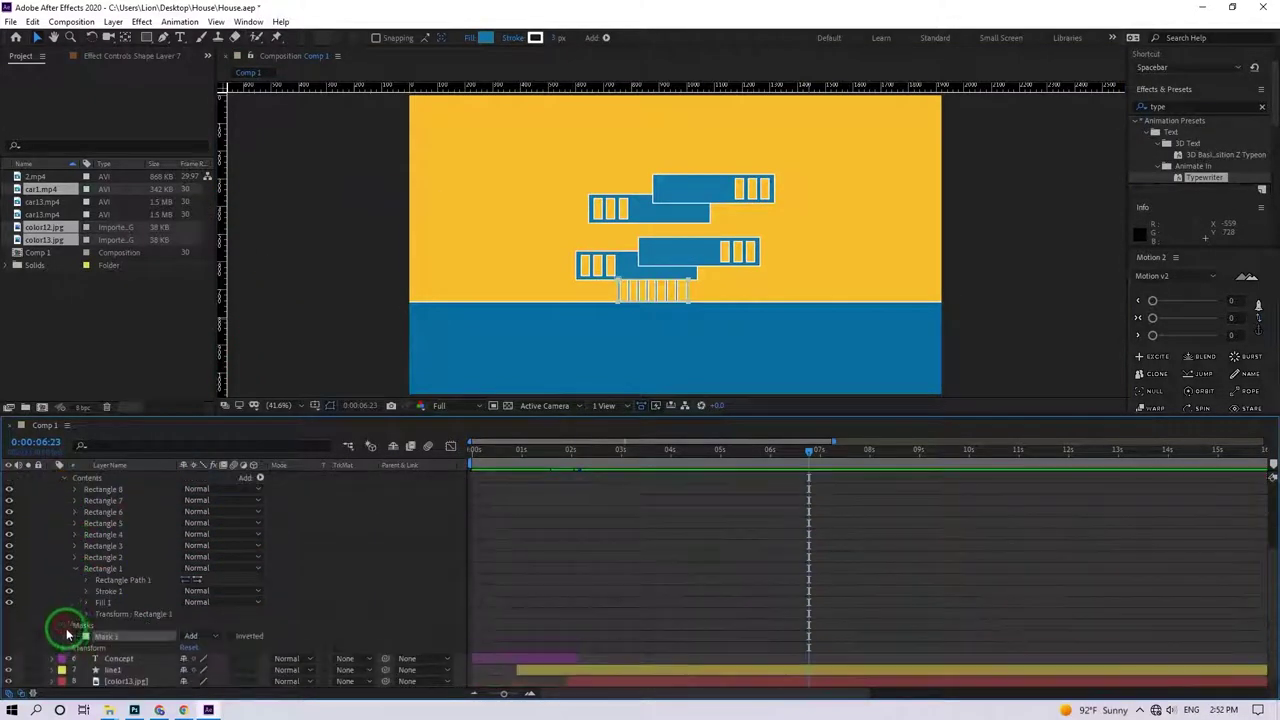
click(75, 636)
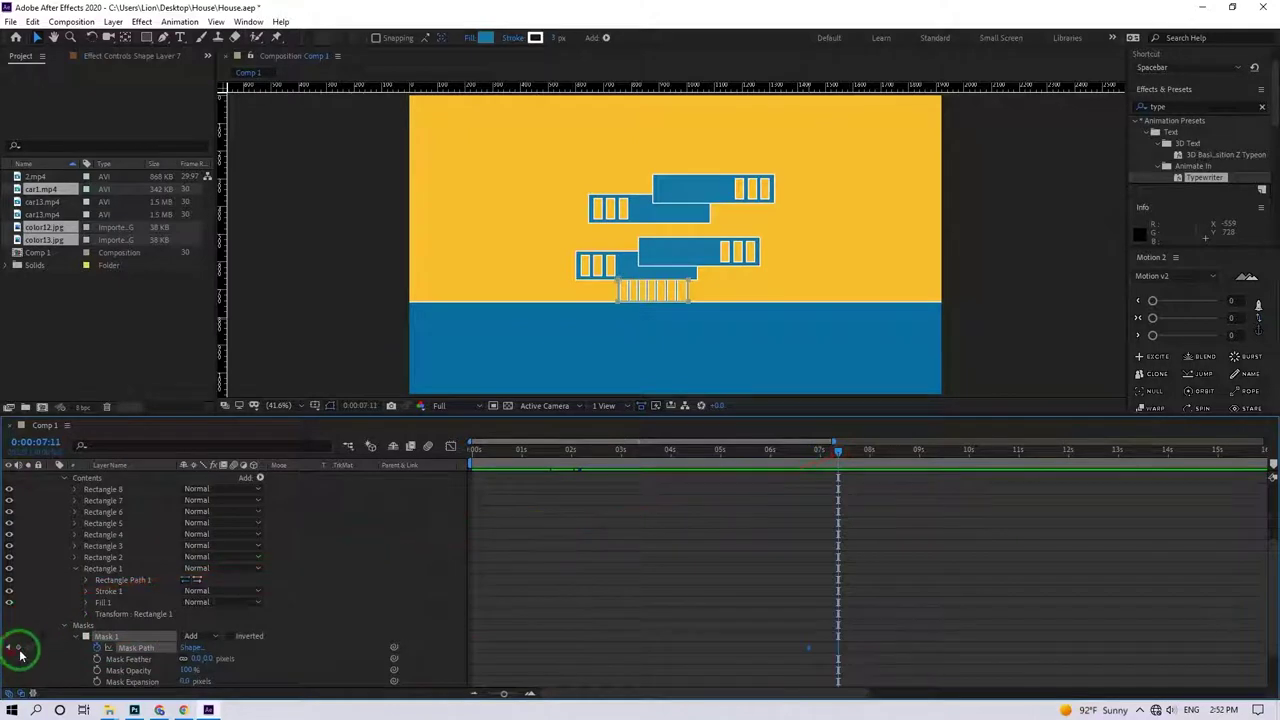
click(10, 647)
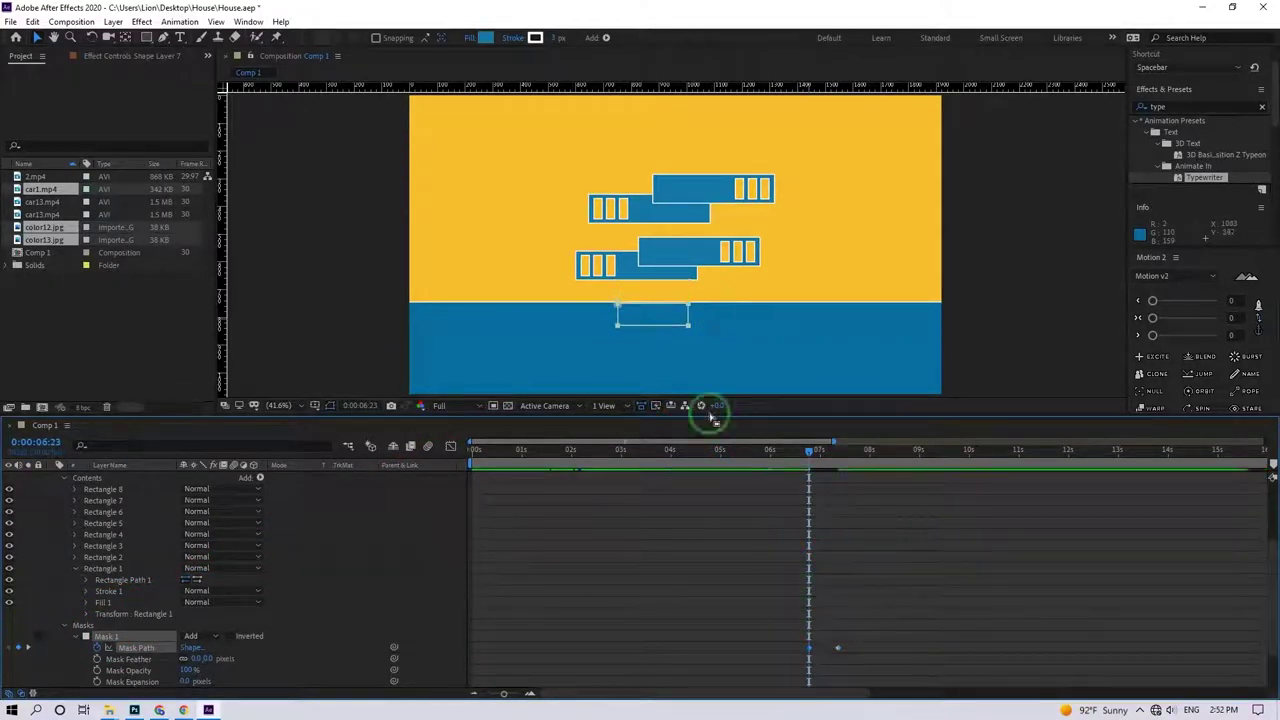
- Apply Easy Ease to both Mask Path keyframes of the columns layer
drag(858, 622, 806, 651)
right_click(808, 651)
mouse_move(823, 660)
click(1000, 550)
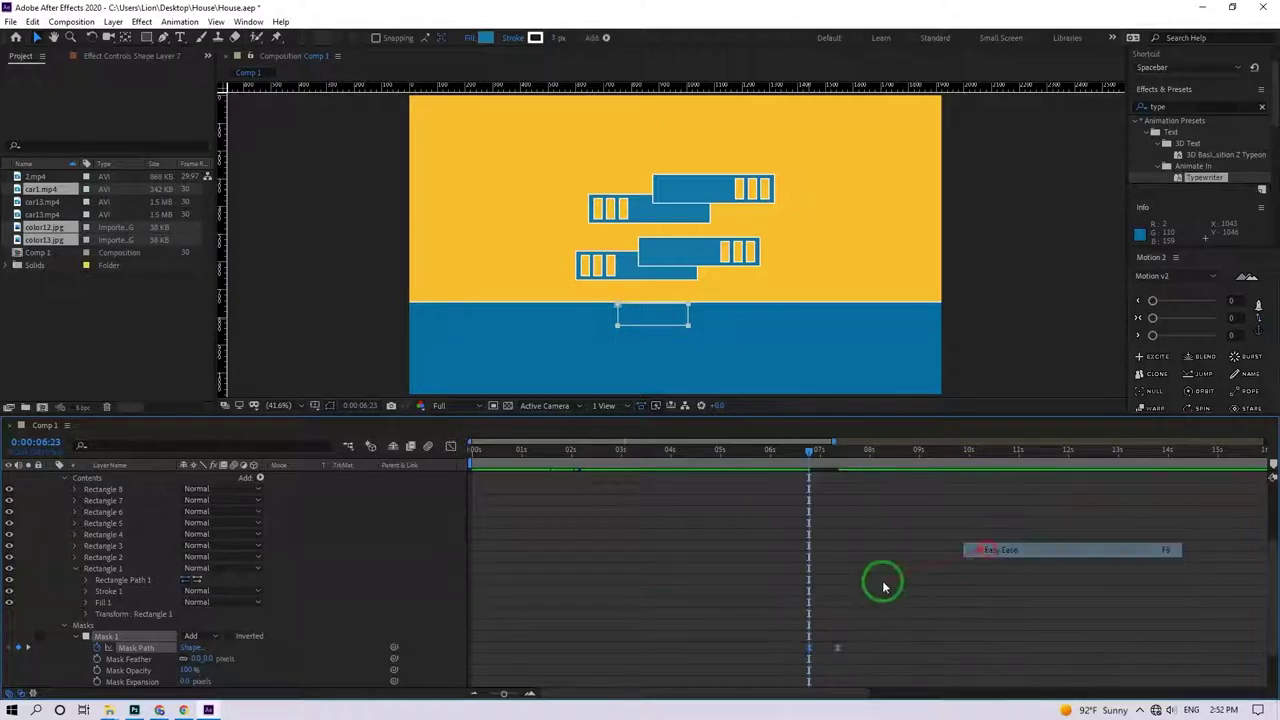
- At 0:00:07:11, duplicate the columns layer and move the copy up between the second and third floors
click(27, 647)
scroll(863, 514, up, 2)
click(863, 497)
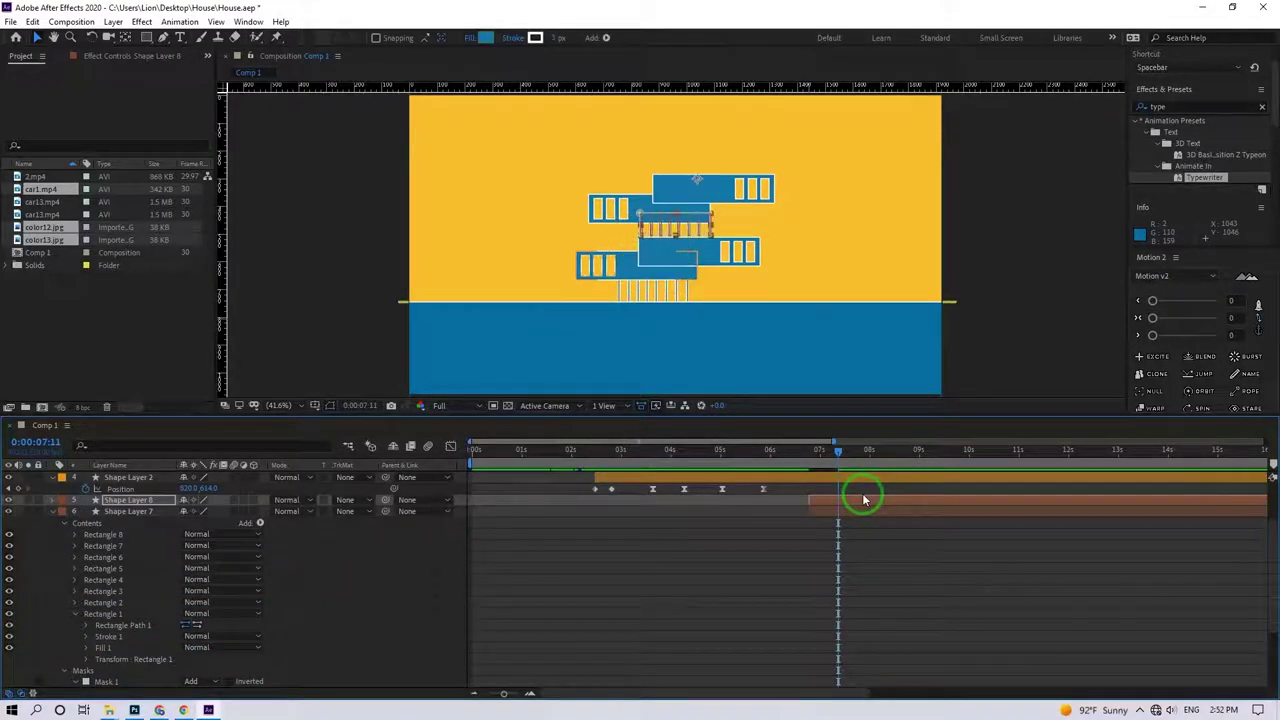
click(813, 418)
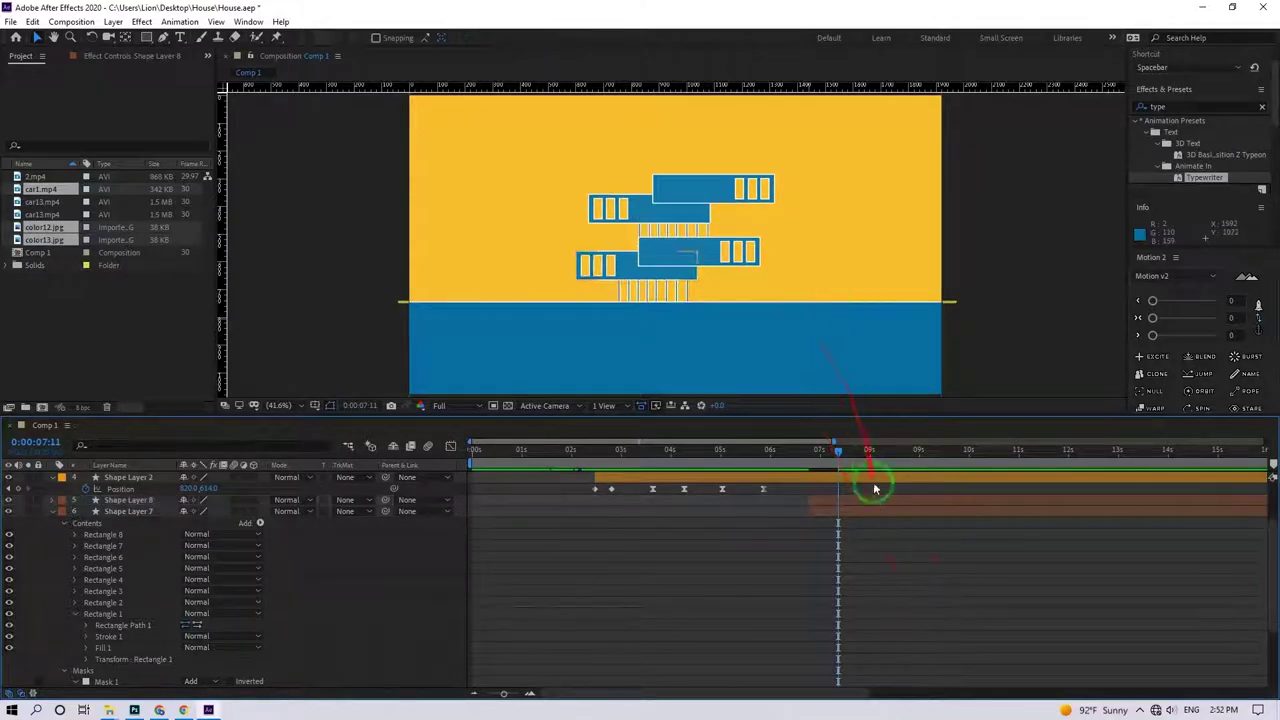
- Nudge the upper set of columns slightly to the right, near the right end of the third floor's underside
click(875, 501)
scroll(697, 241, up, 3)
key(Right)
key(Right)
key(Right)
key(Right)
key(Right)
key(Right)
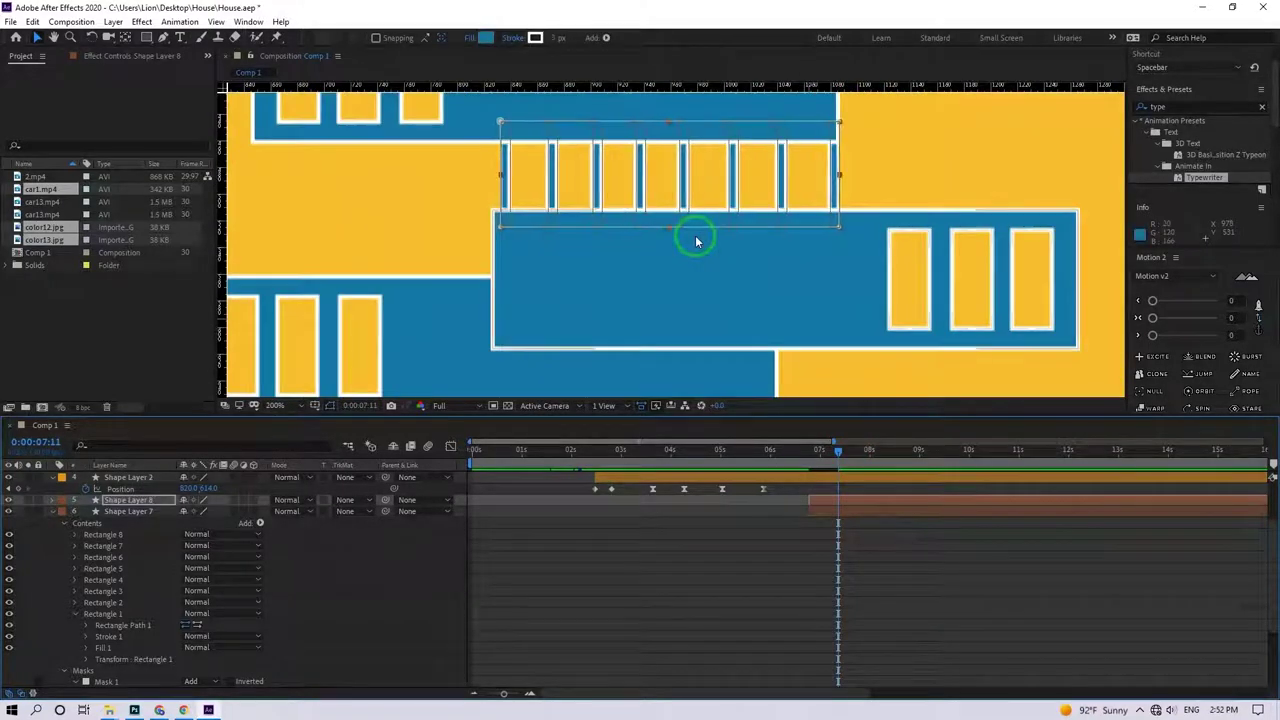
click(886, 514)
scroll(720, 235, down, 5)
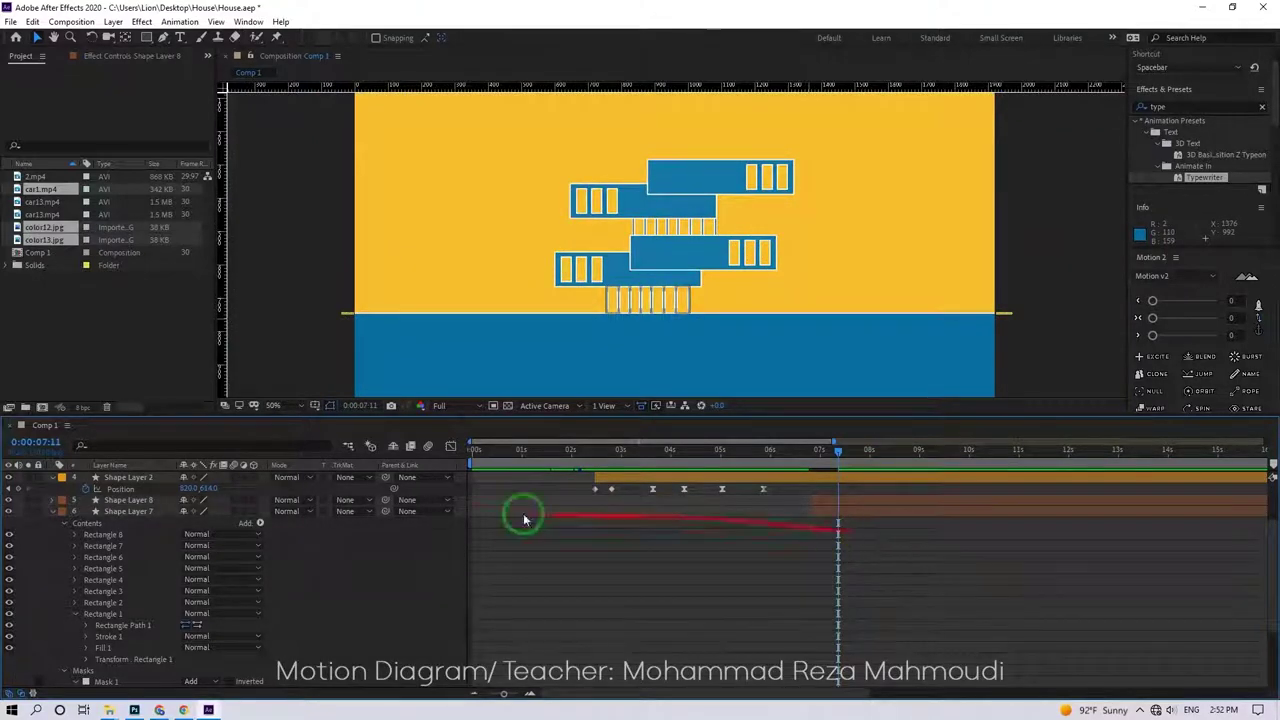
click(286, 406)
click(286, 418)
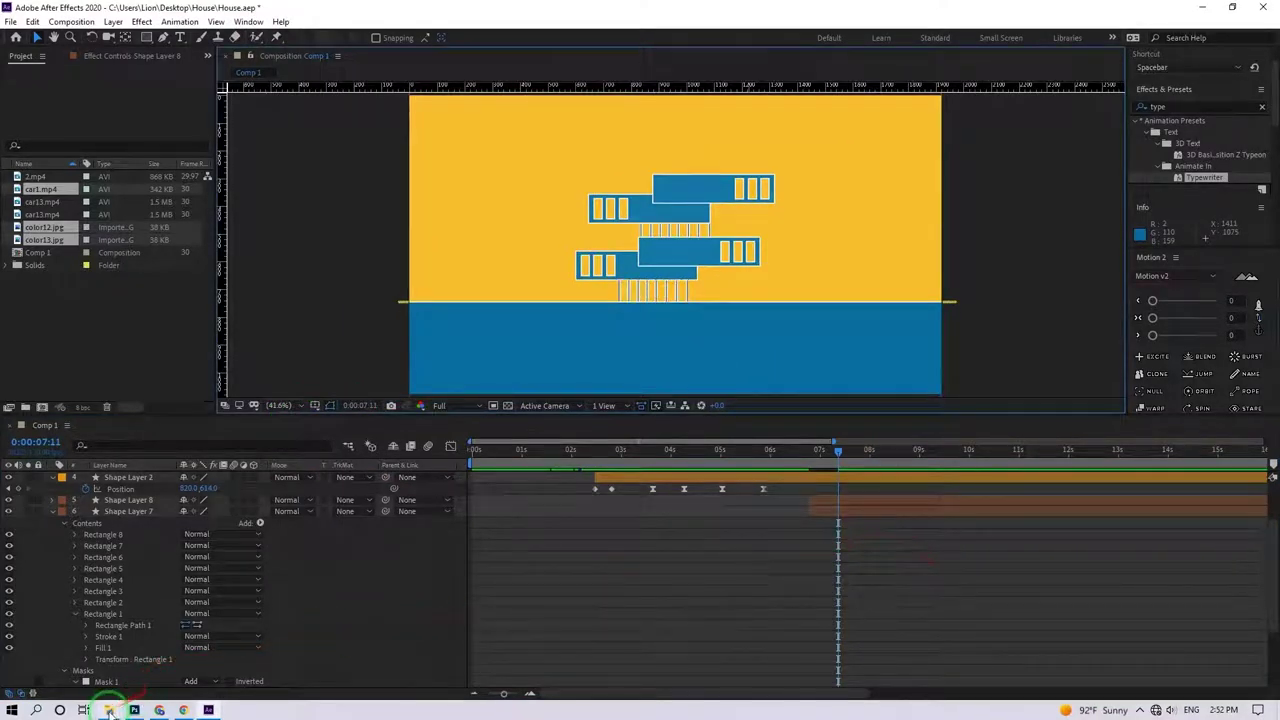
- Switch to the browser and look through the Motion Diagram home page and the Pocket Archive product page
click(46, 242)
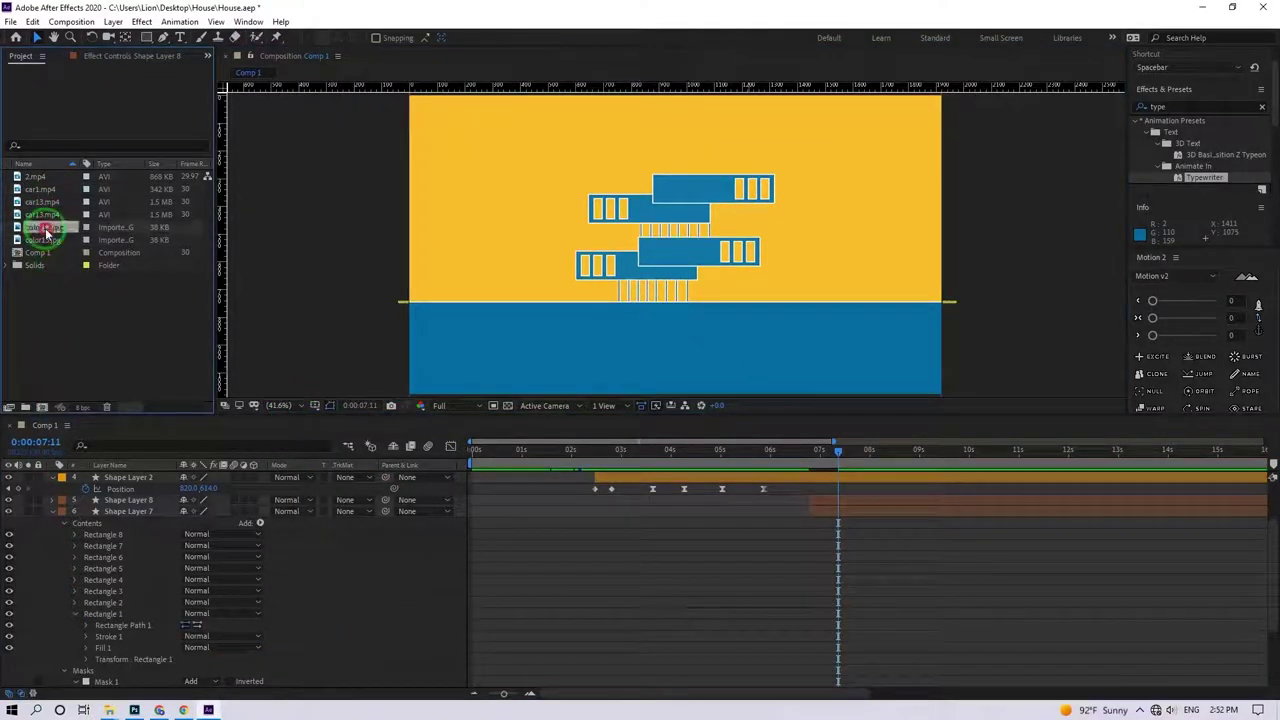
drag(46, 232, 46, 229)
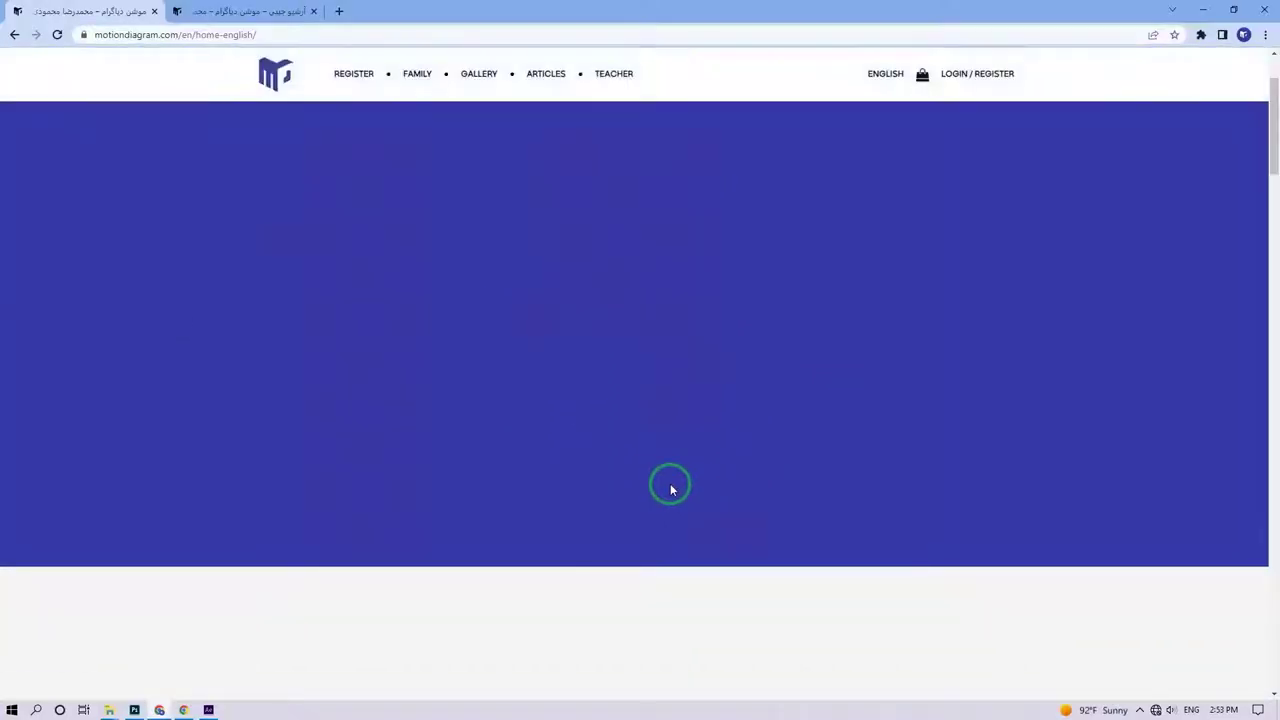
scroll(670, 488, down, 10)
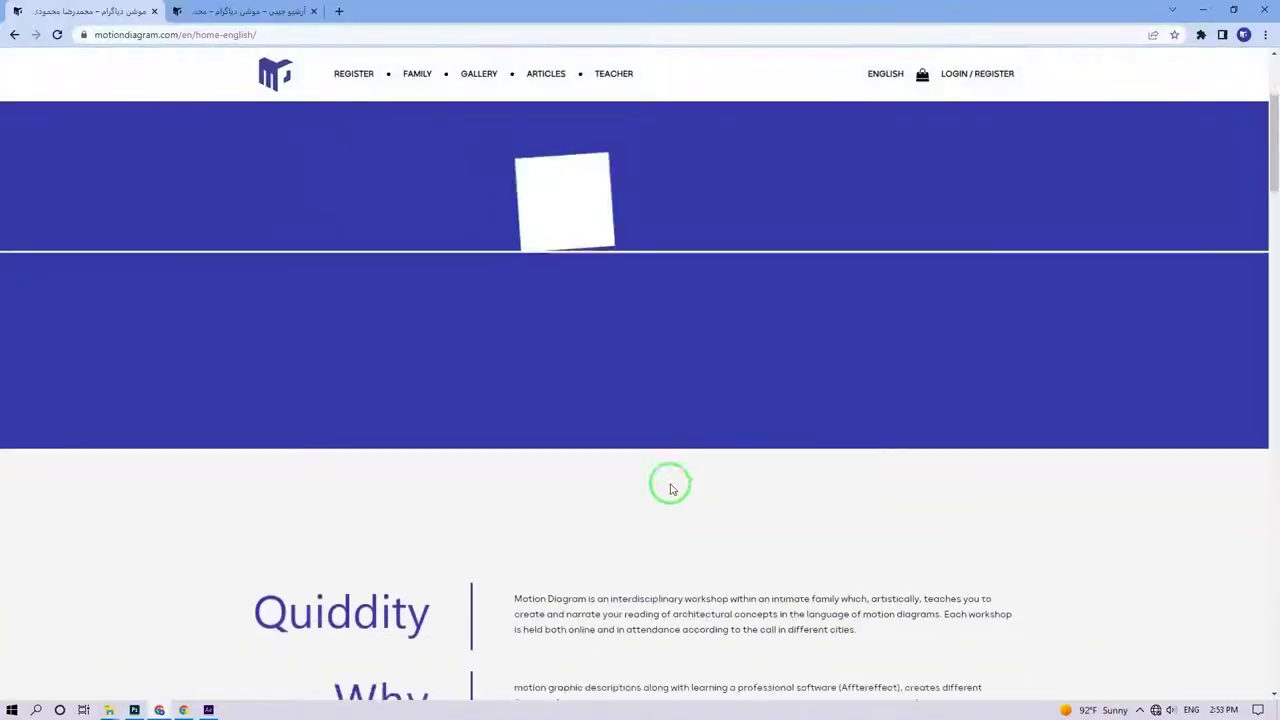
scroll(763, 505, down, 1)
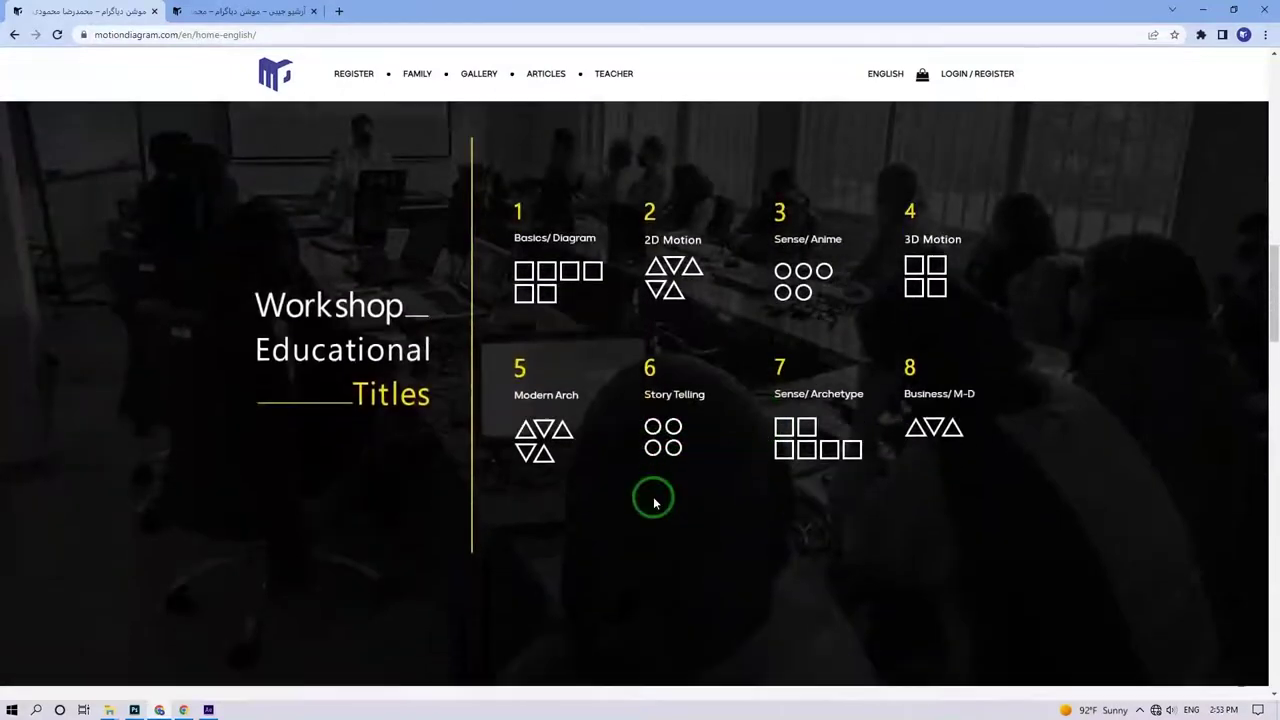
scroll(654, 503, down, 6)
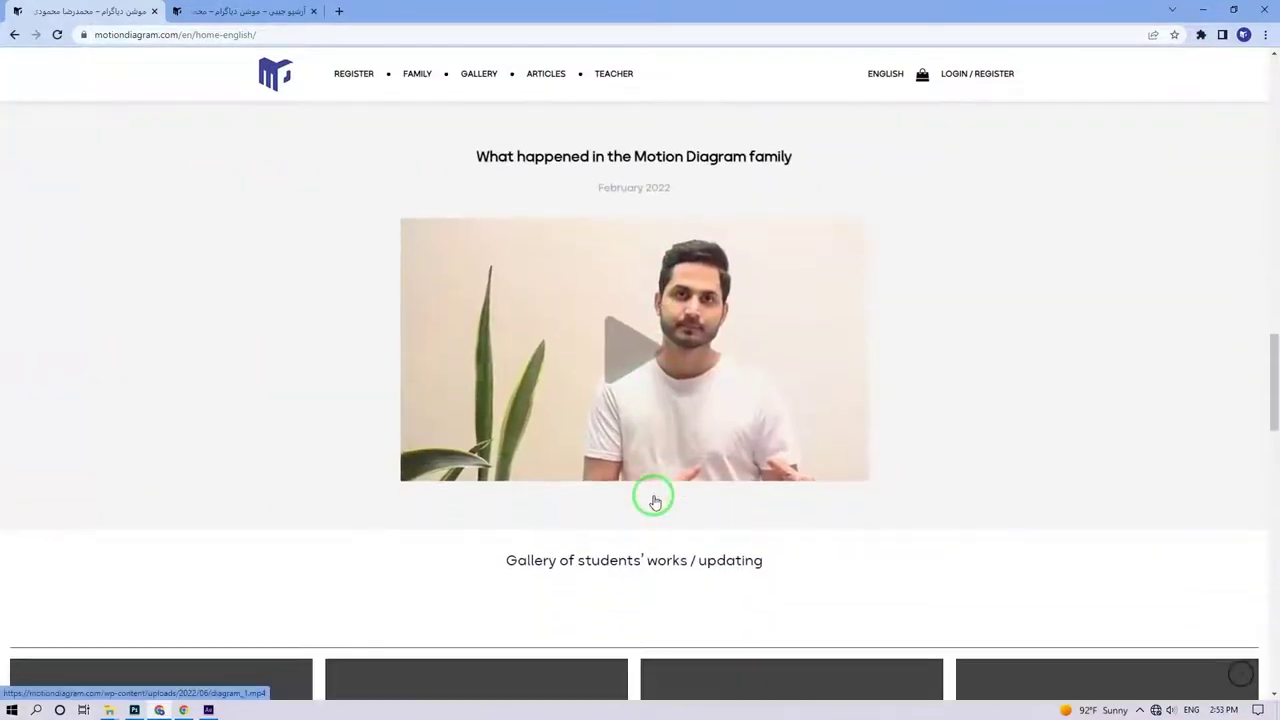
scroll(938, 568, down, 2)
key(ctrl+Tab)
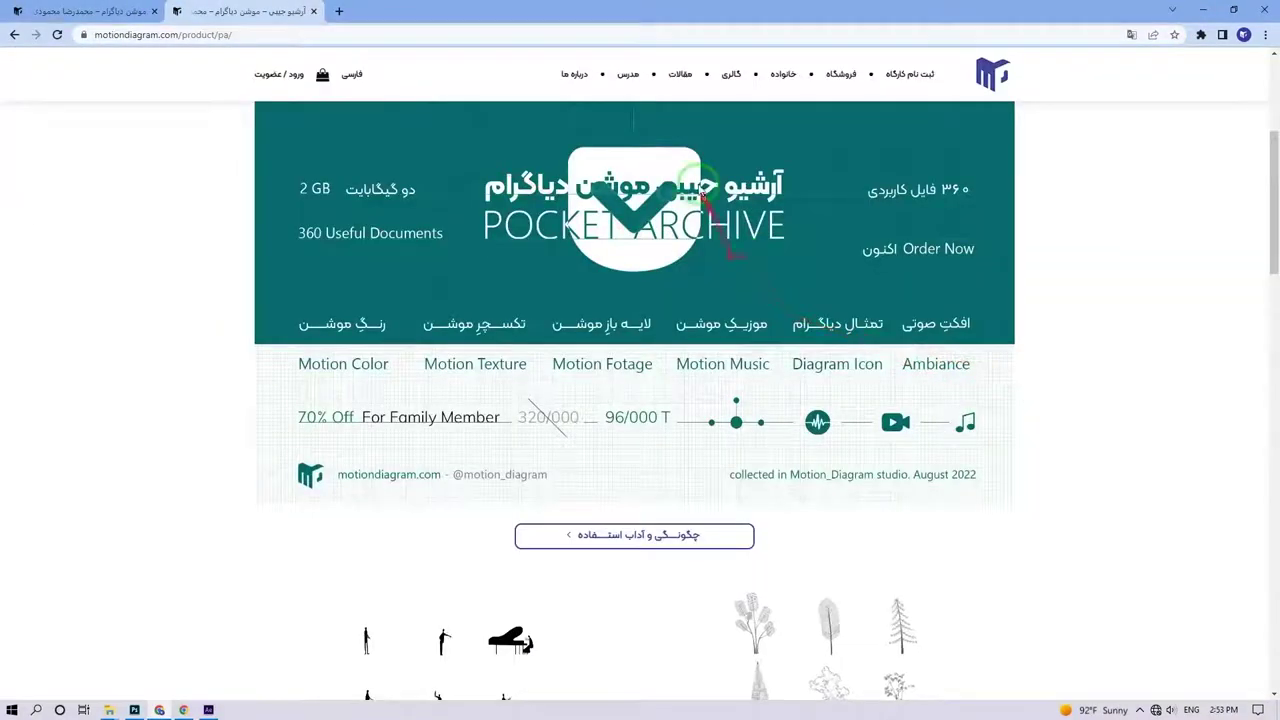
scroll(677, 514, down, 6)
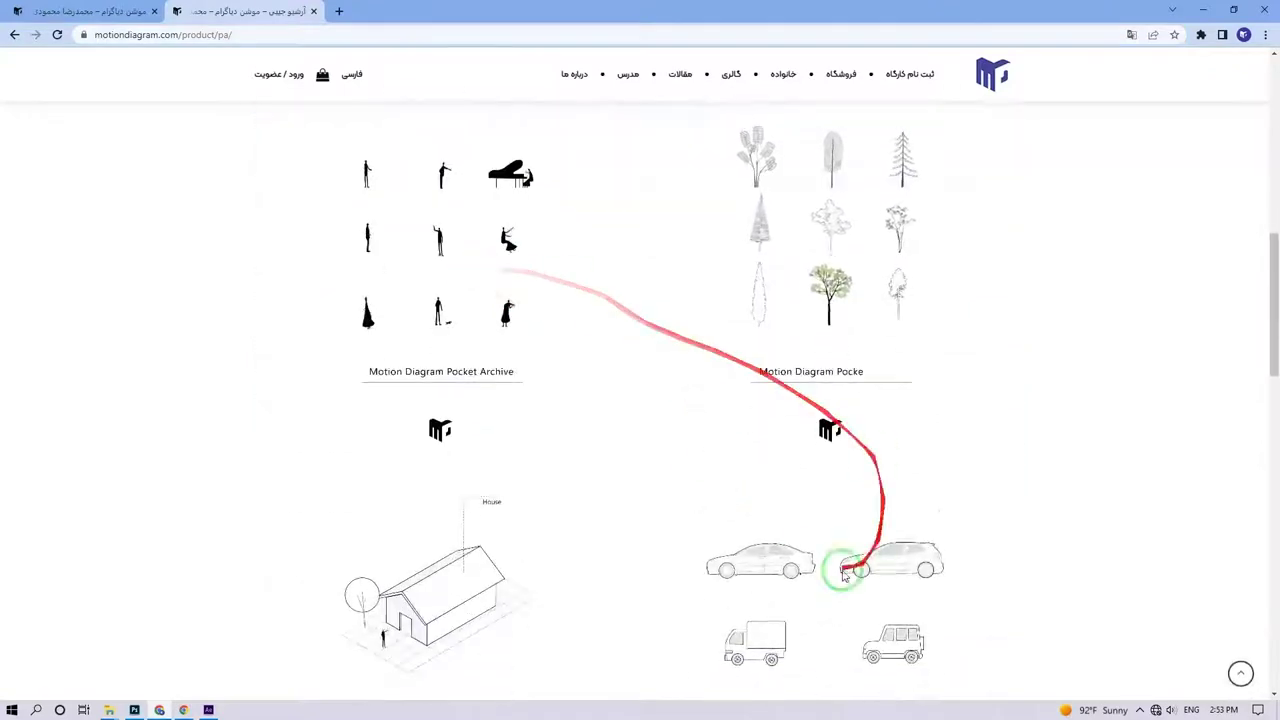
scroll(837, 571, down, 5)
scroll(740, 455, down, 5)
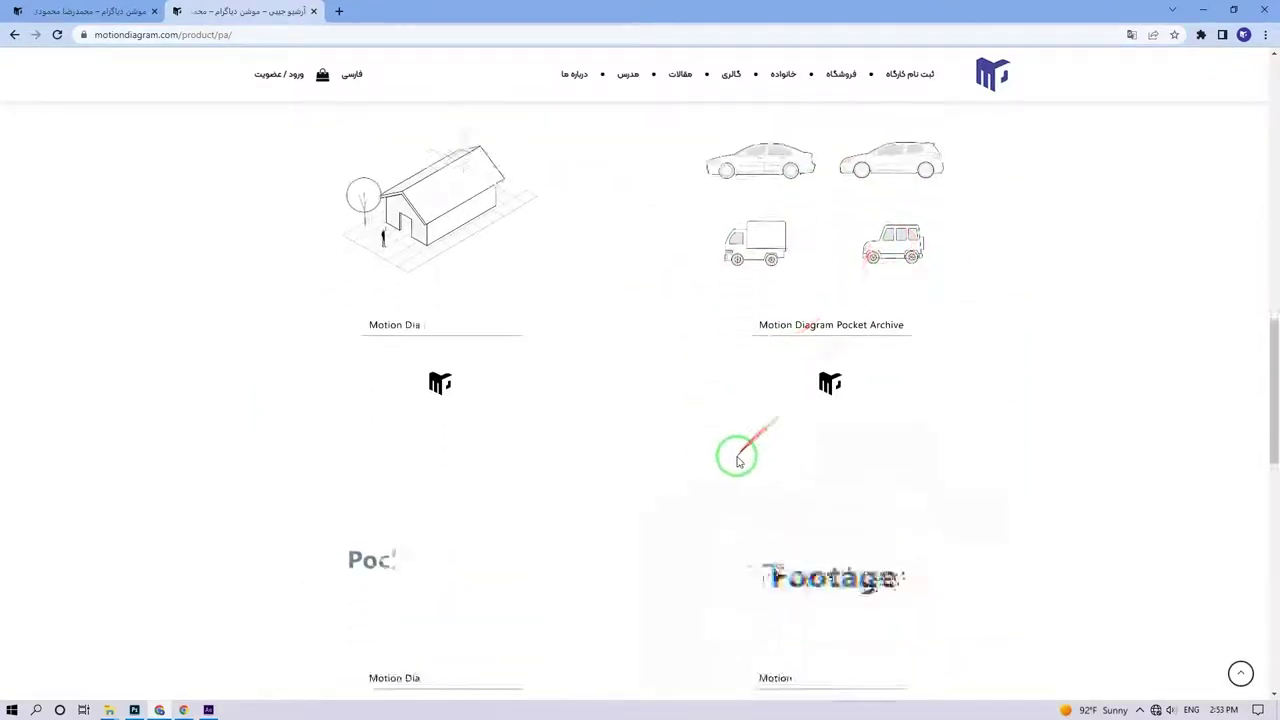
scroll(740, 460, down, 2)
drag(1273, 485, 1276, 604)
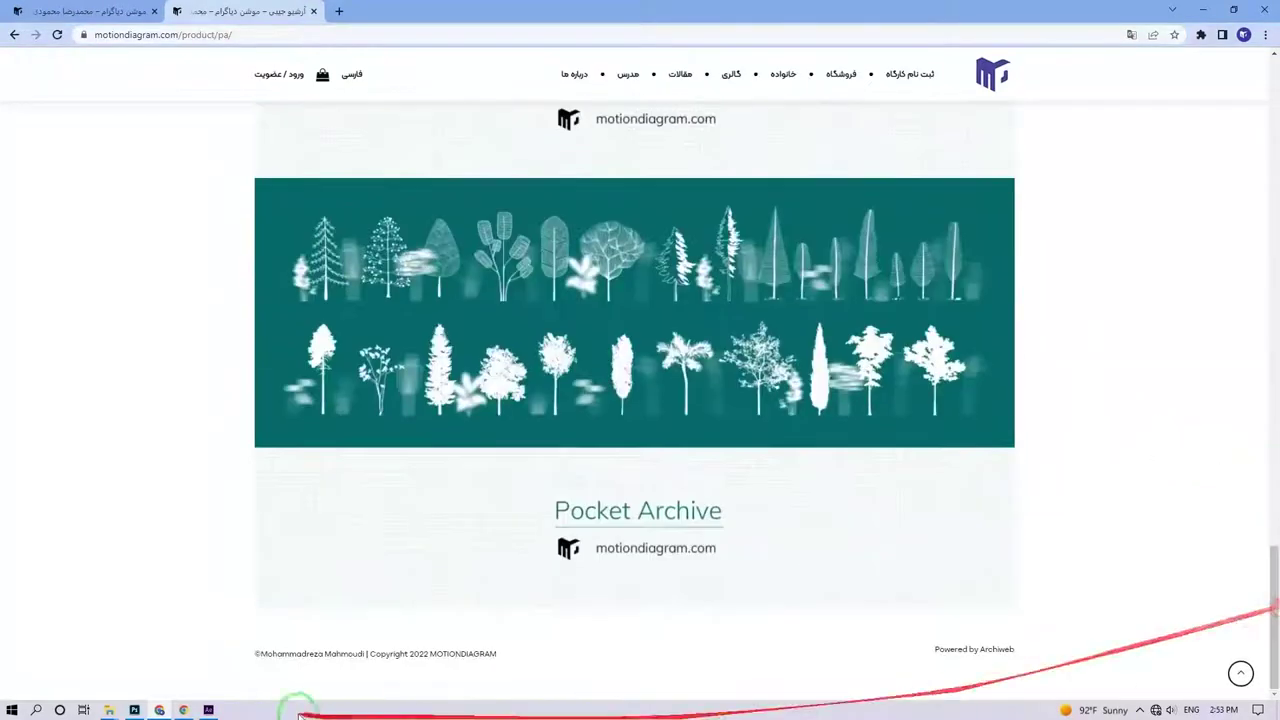
- Switch back to After Effects, import car.mp4 and add it as the top layer of Comp 1
click(160, 710)
double_click(672, 178)
drag(678, 178, 118, 530)
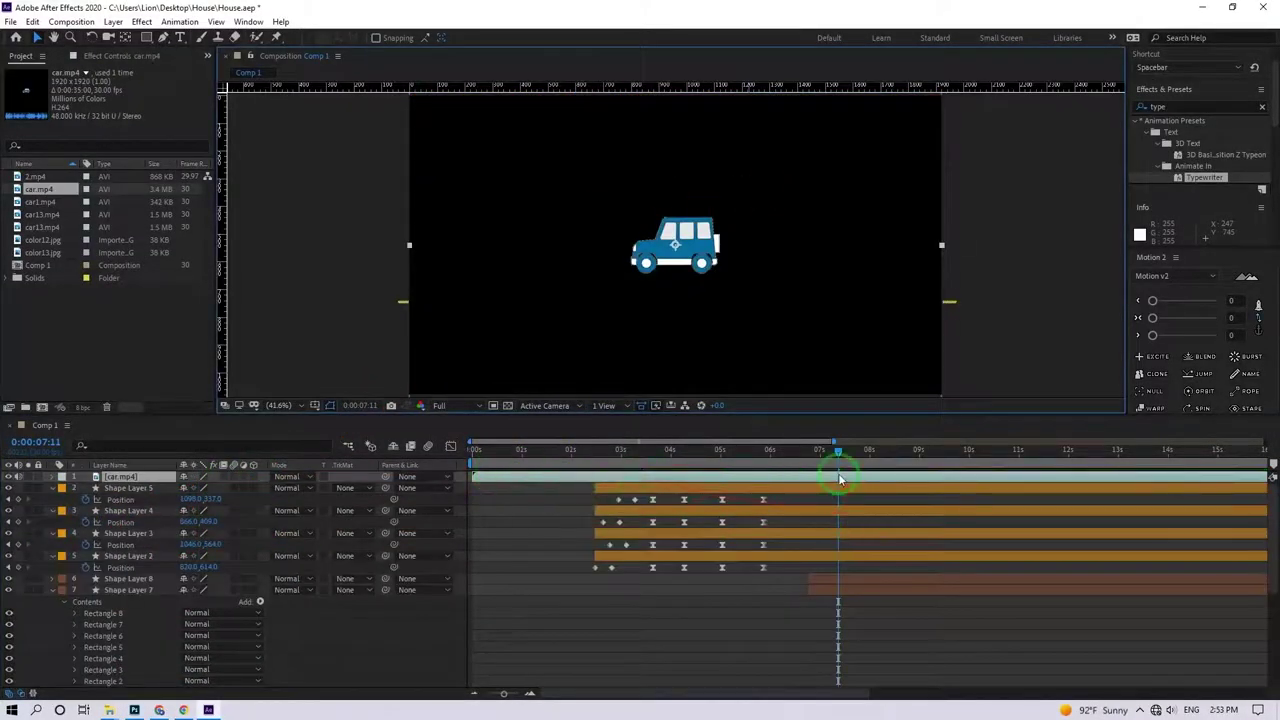
- Split the car.mp4 layer at 0:00:07:11 and delete the part before that time
key(ctrl+d)
click(824, 489)
key(Delete)
- Apply the Color Range keying effect to car.mp4 and key out its black background
click(840, 474)
click(141, 21)
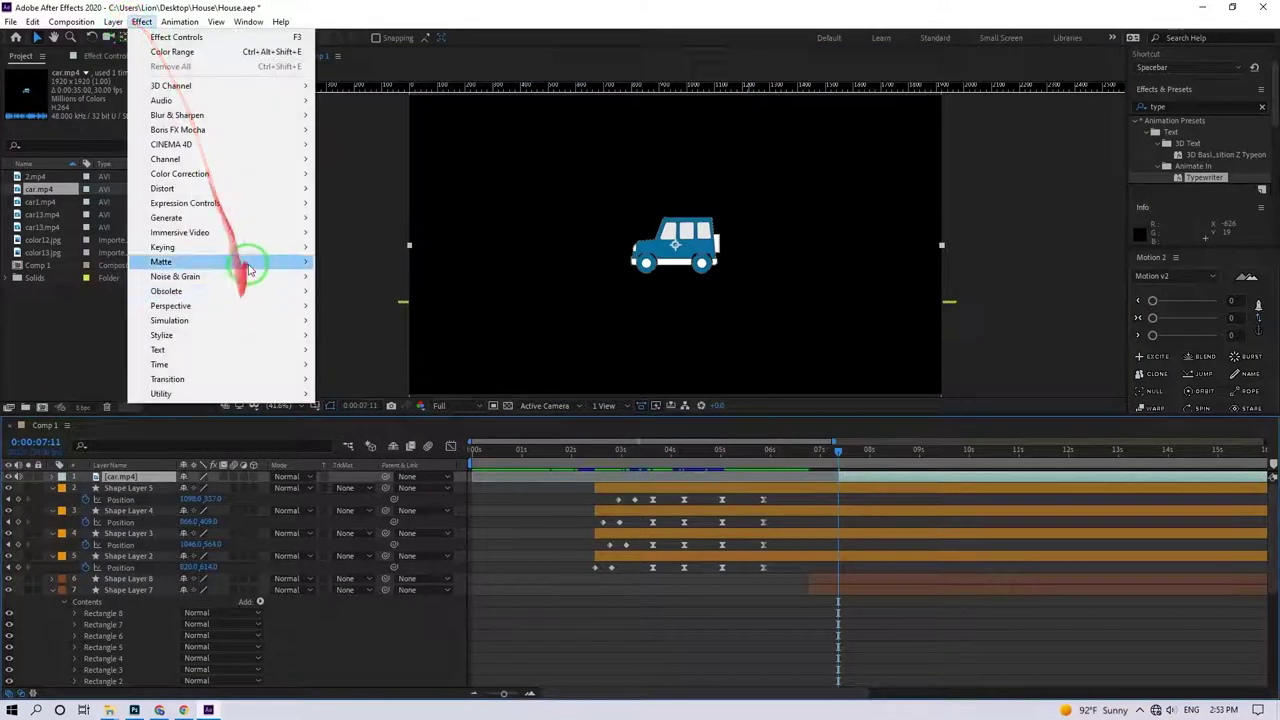
mouse_move(262, 249)
click(356, 291)
click(137, 111)
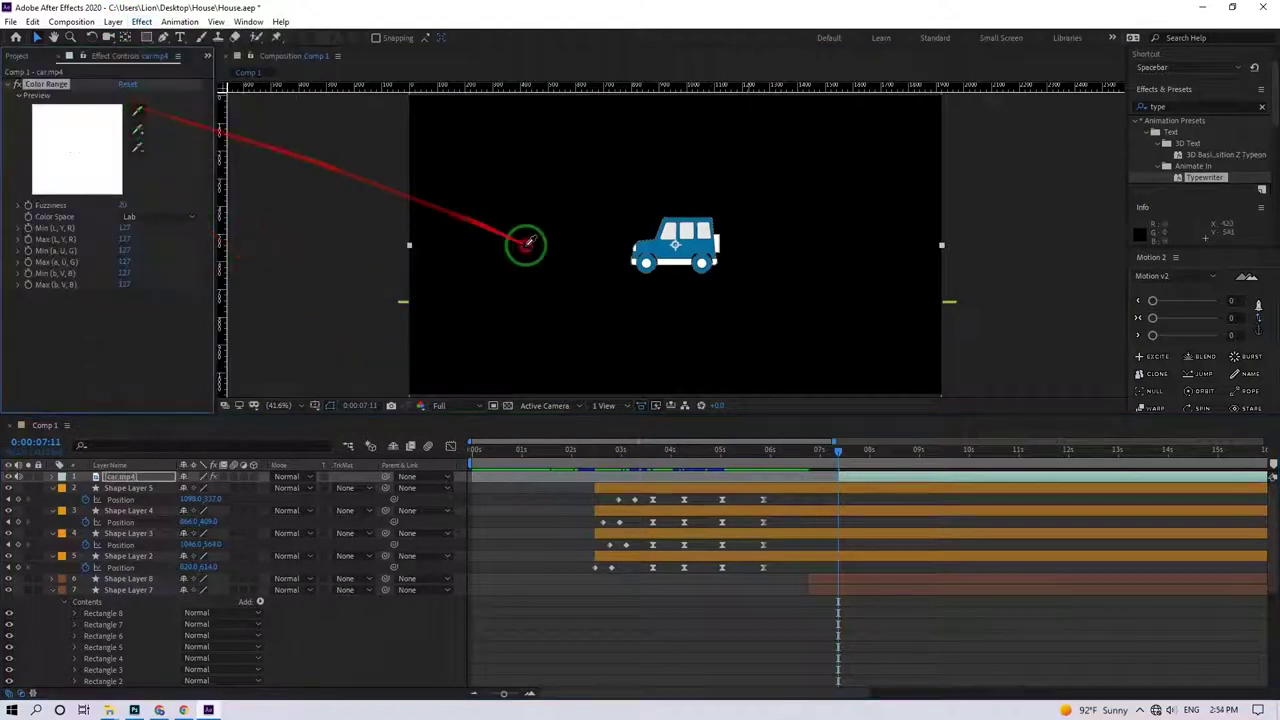
click(528, 243)
- Scale the car to 40 percent, reduce it slightly further and move it down onto the ground line at position 960, 710
key(s)
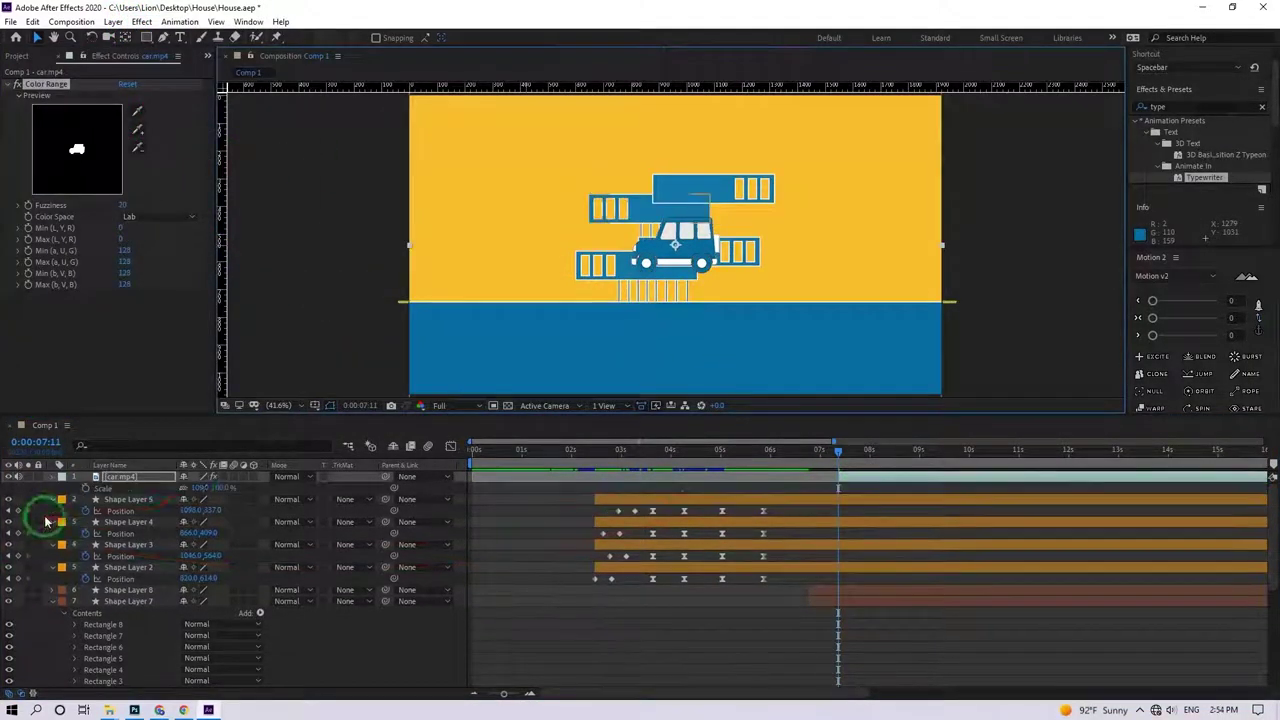
click(200, 487)
text(40)
key(Return)
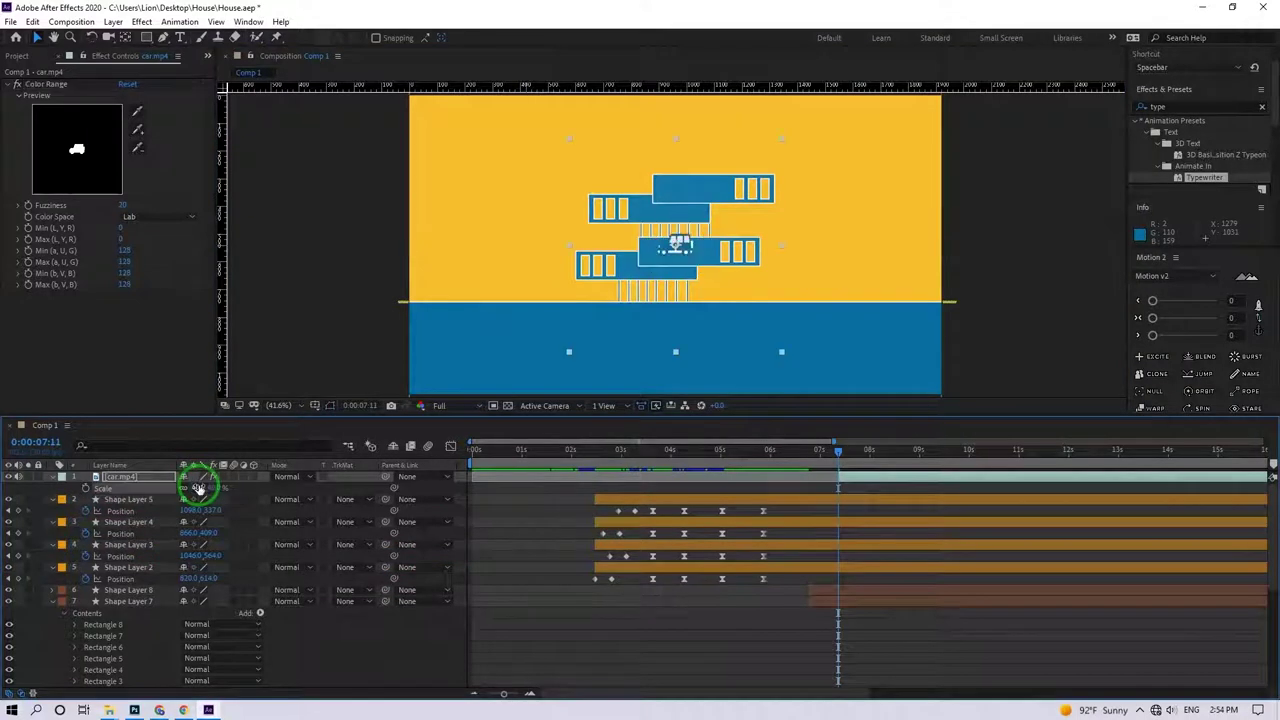
key(shift+Down)
key(shift+Down)
key(shift+Down)
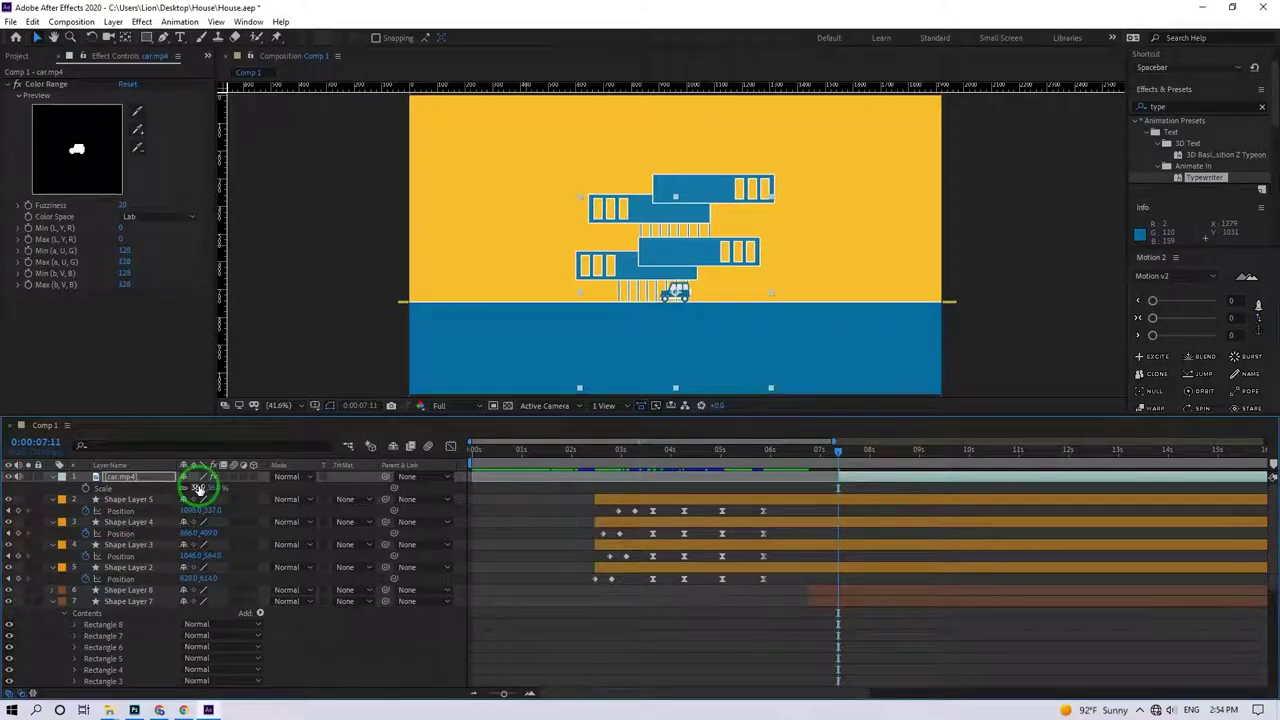
- Add Position keyframes for the car at 0:00:07:11 and about 10 seconds, and return to the first one
mouse_move(199, 488)
mouse_down()
mouse_move(534, 528)
mouse_move(5, 592)
mouse_up()
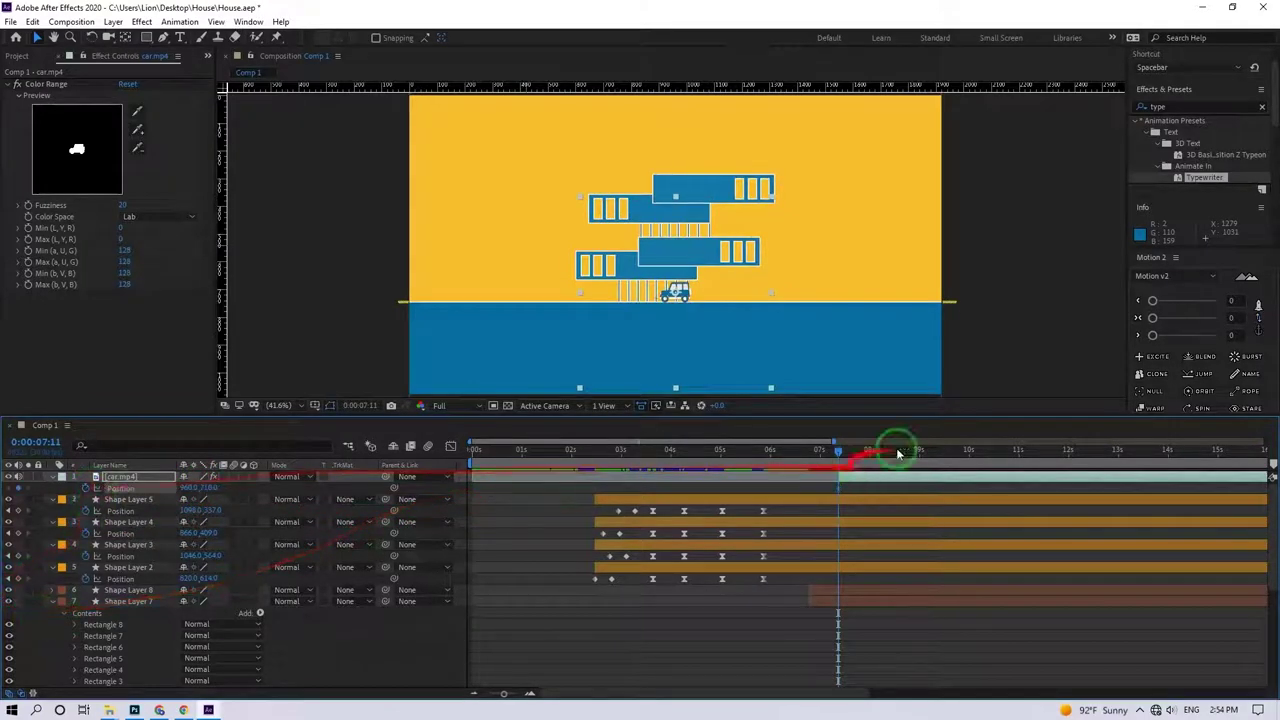
click(968, 455)
click(18, 487)
click(9, 487)
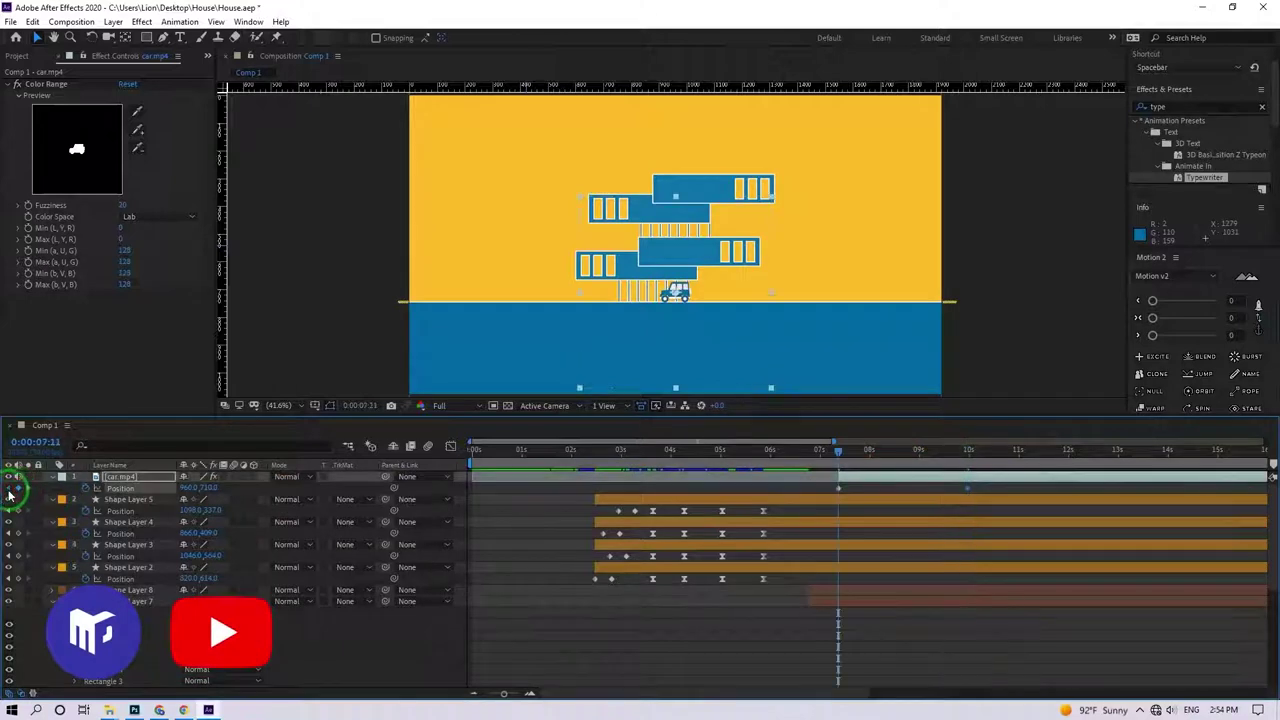
- Move the car horizontally past the frame's right edge to position 1980, 710 at 0:00:07:11 and preview its drive-in
key(shift+Right)
key(shift+Right)
key(shift+Right)
key(shift+Right)
key(shift+Right)
key(shift+Right)
key(shift+Right)
key(shift+Right)
key(shift+Right)
key(shift+Right)
key(shift+Right)
key(shift+Right)
key(shift+Right)
key(shift+Right)
key(shift+Right)
key(shift+Right)
key(shift+Right)
key(shift+Right)
key(shift+Right)
key(shift+Right)
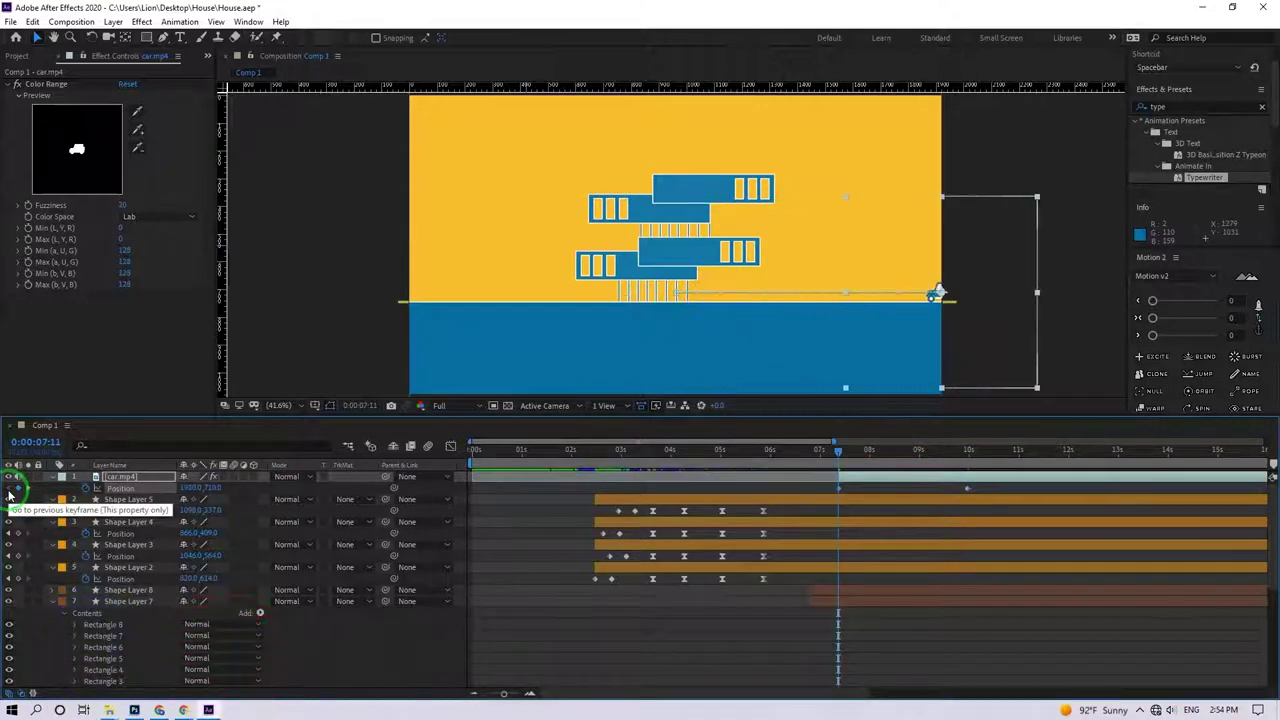
key(shift+Right)
key(shift+Right)
key(shift+Right)
key(shift+Right)
key(shift+Right)
key(shift+Right)
key(space)
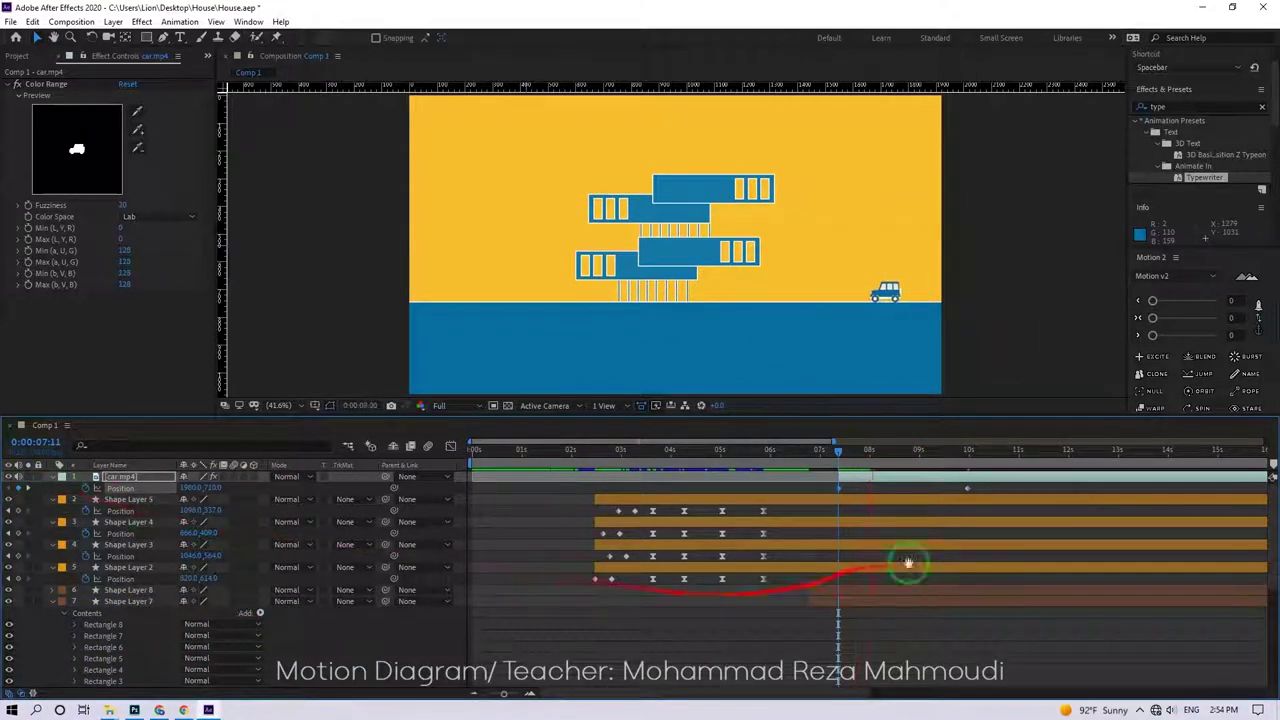
- Apply Easy Ease to the car's last Position keyframe and preview the motion
click(967, 488)
right_click(969, 488)
mouse_move(1023, 655)
click(782, 580)
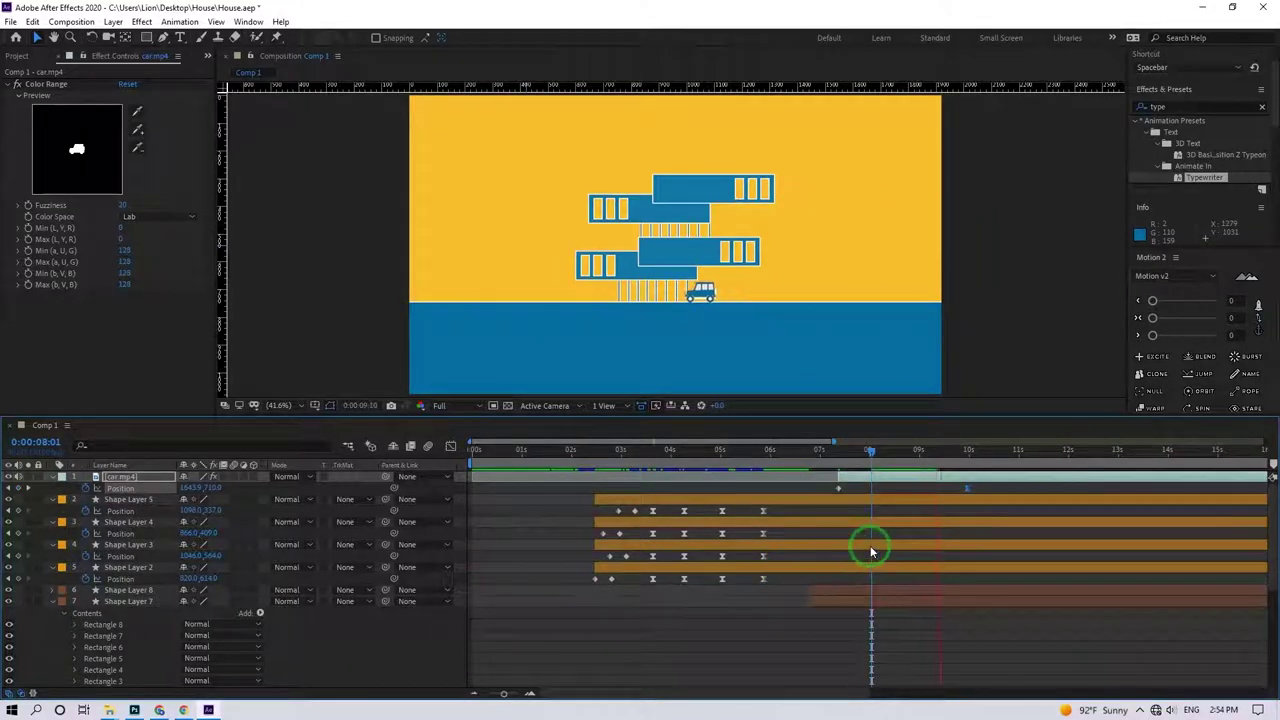
key(space)
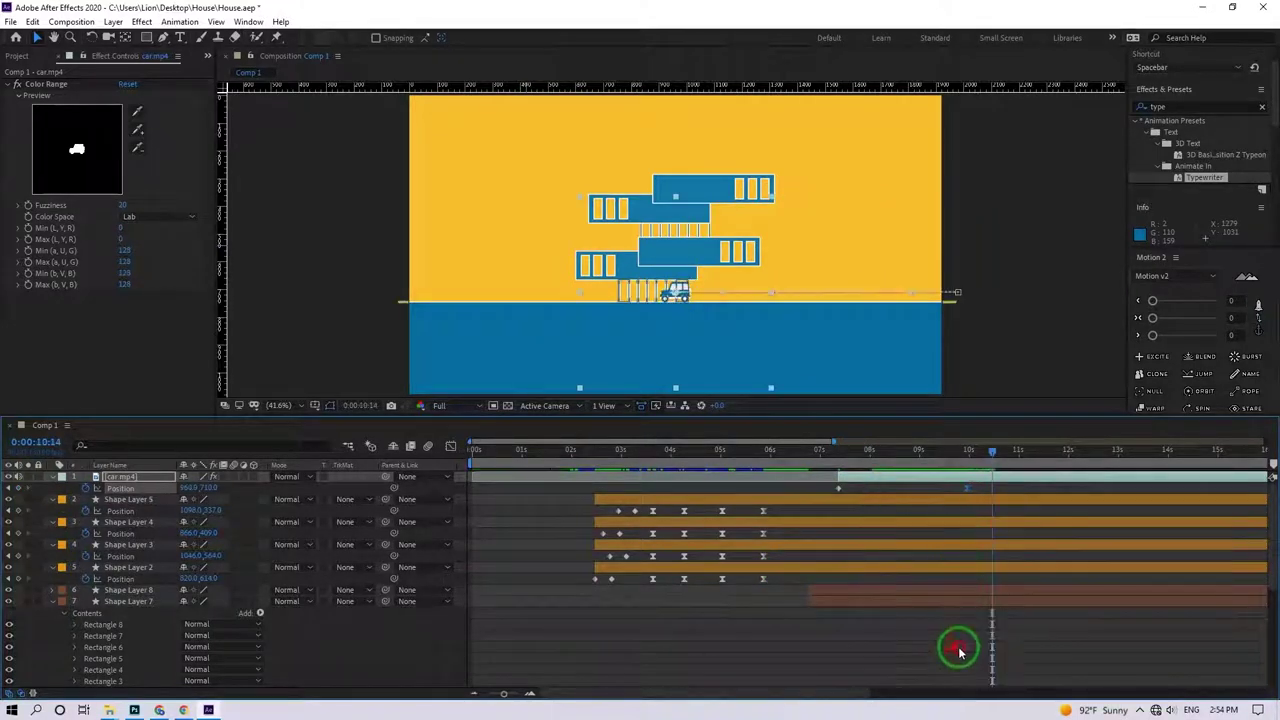
- Return to the car's last Position keyframe and move the car beside the building's left columns at 672, 710
click(960, 648)
click(8, 488)
click(967, 488)
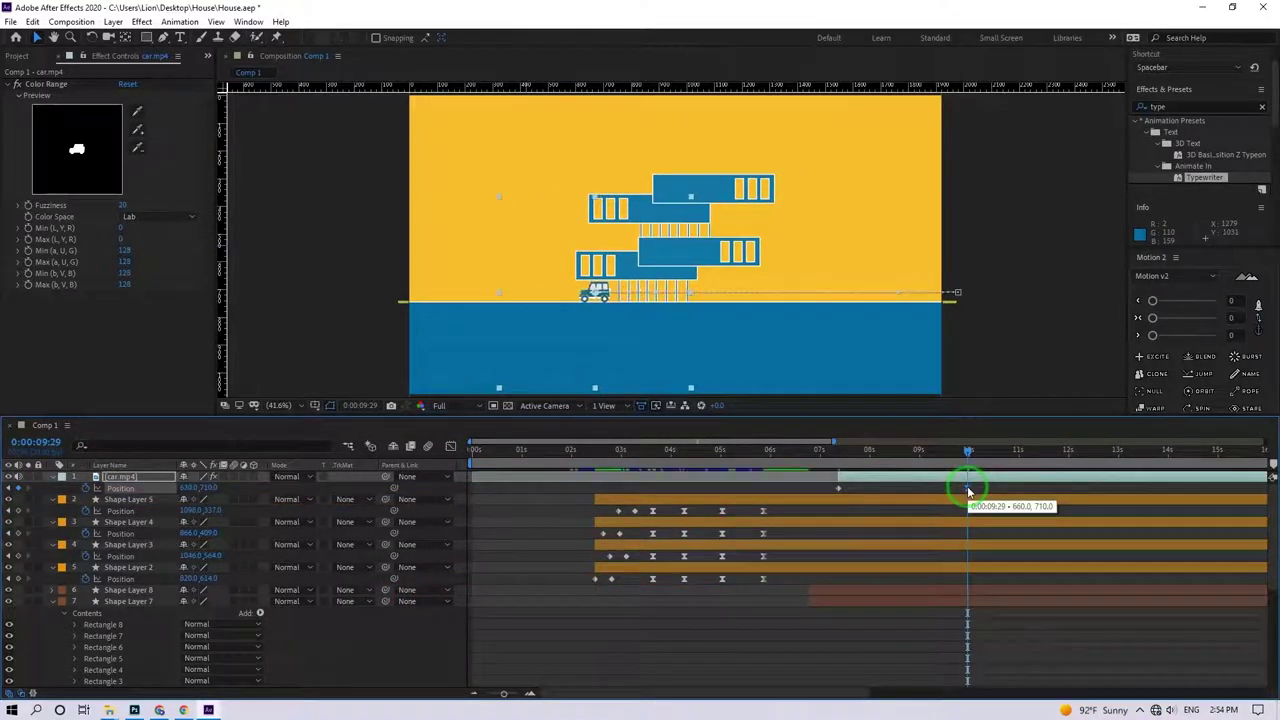
- Bring tree.png from the material folder into the composition and stand it on the ground line left of the building
mouse_move(109, 705)
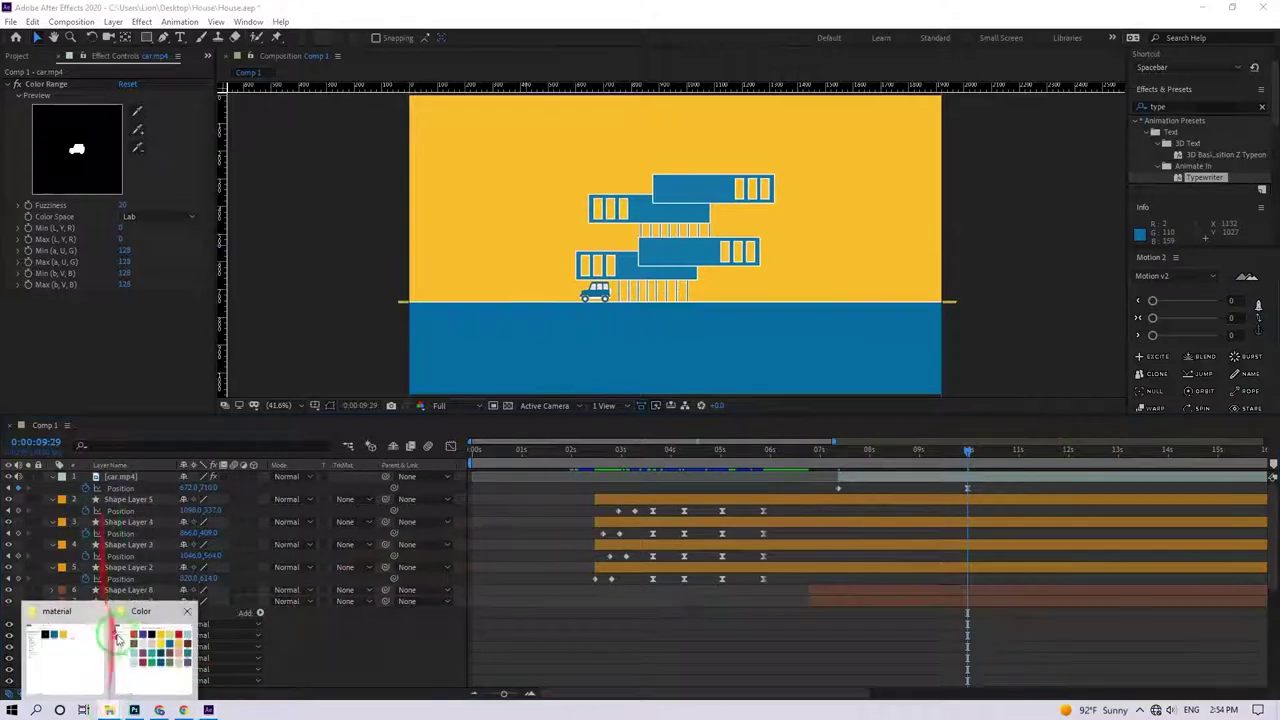
click(90, 640)
drag(900, 178, 371, 389)
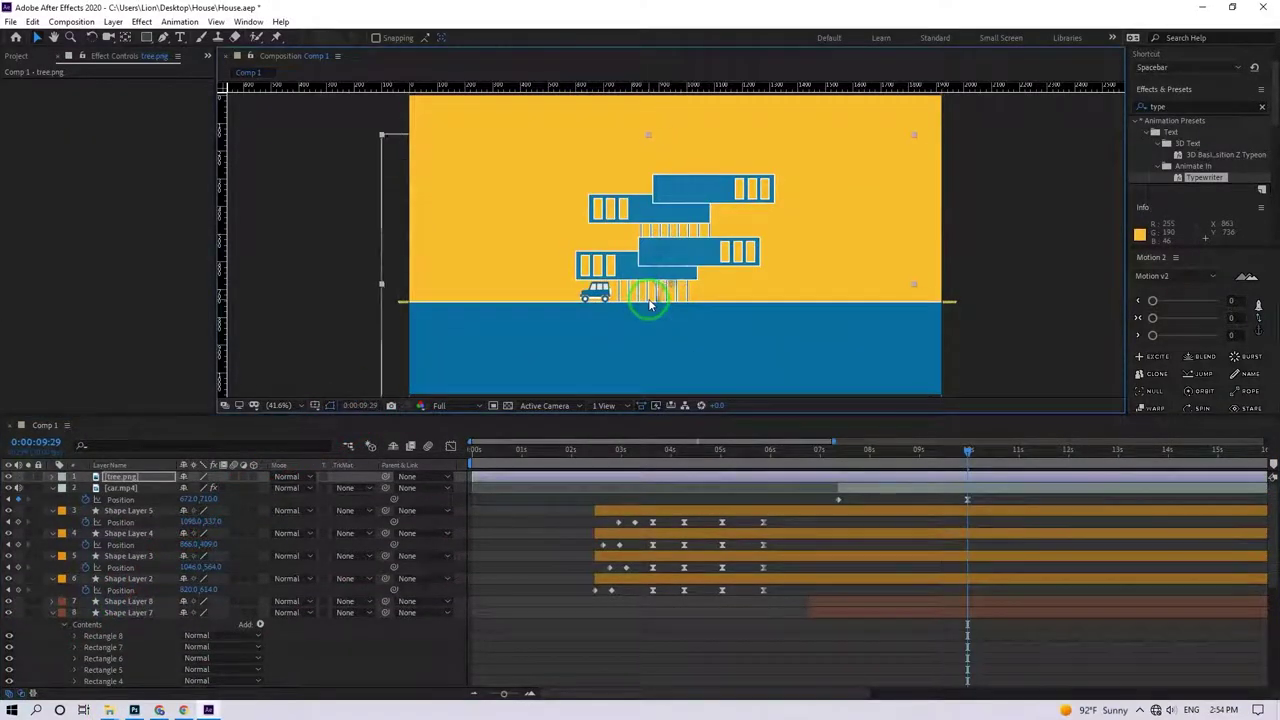
key(Left)
key(Left)
key(Left)
key(Left)
key(Left)
key(Left)
key(Left)
key(Left)
key(Left)
key(Left)
key(Left)
key(Left)
key(Left)
key(Left)
key(Left)
key(Left)
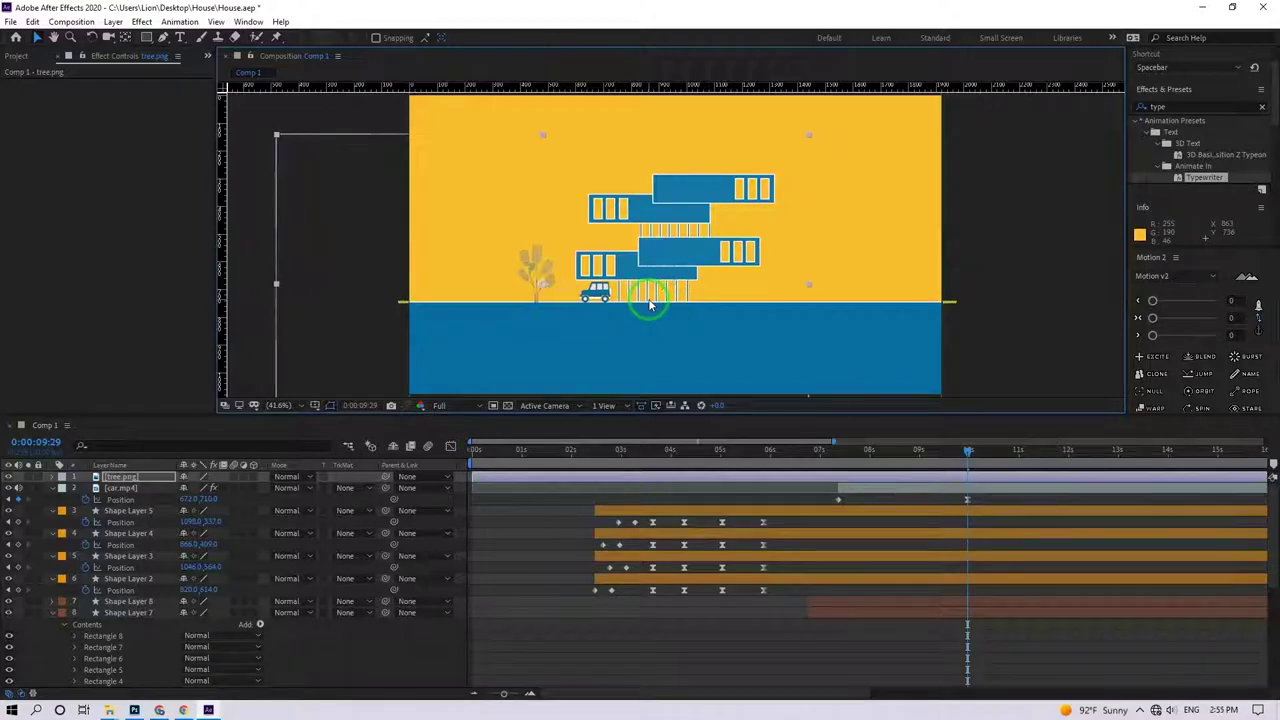
- Duplicate the tree, place the copy on the ground right of the building and scale it to 110 percent
key(ctrl+d)
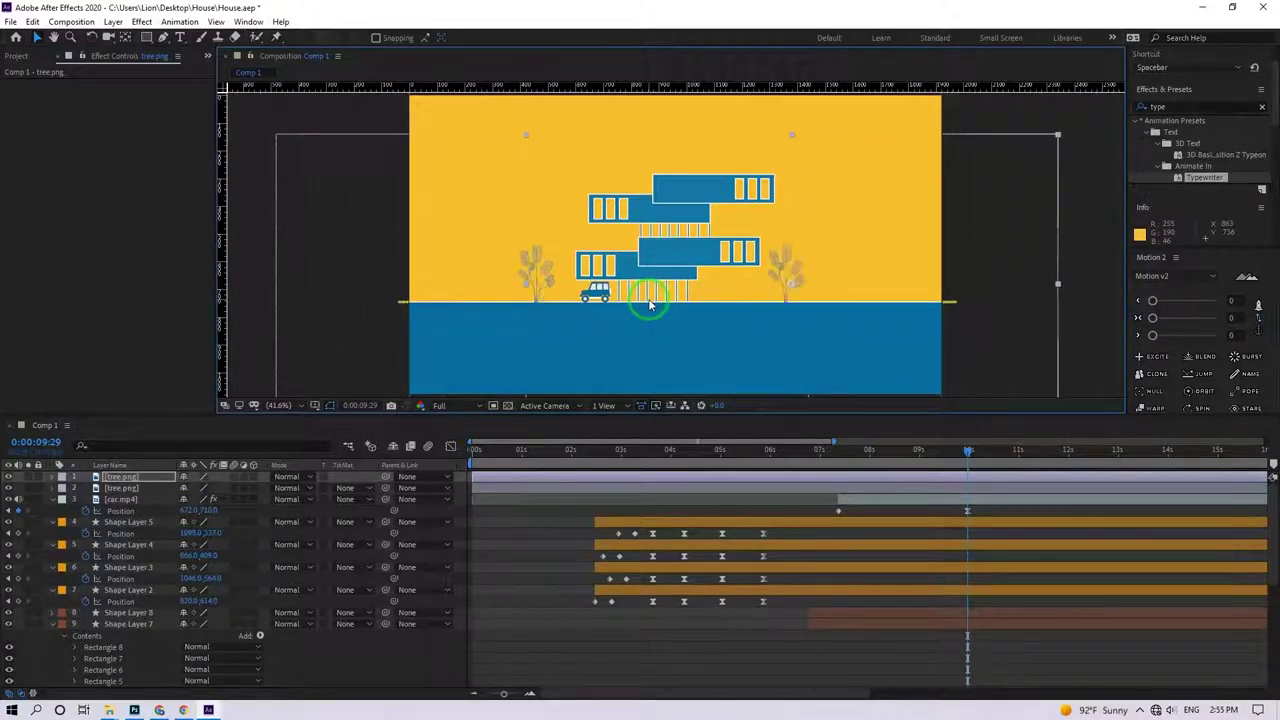
key(s)
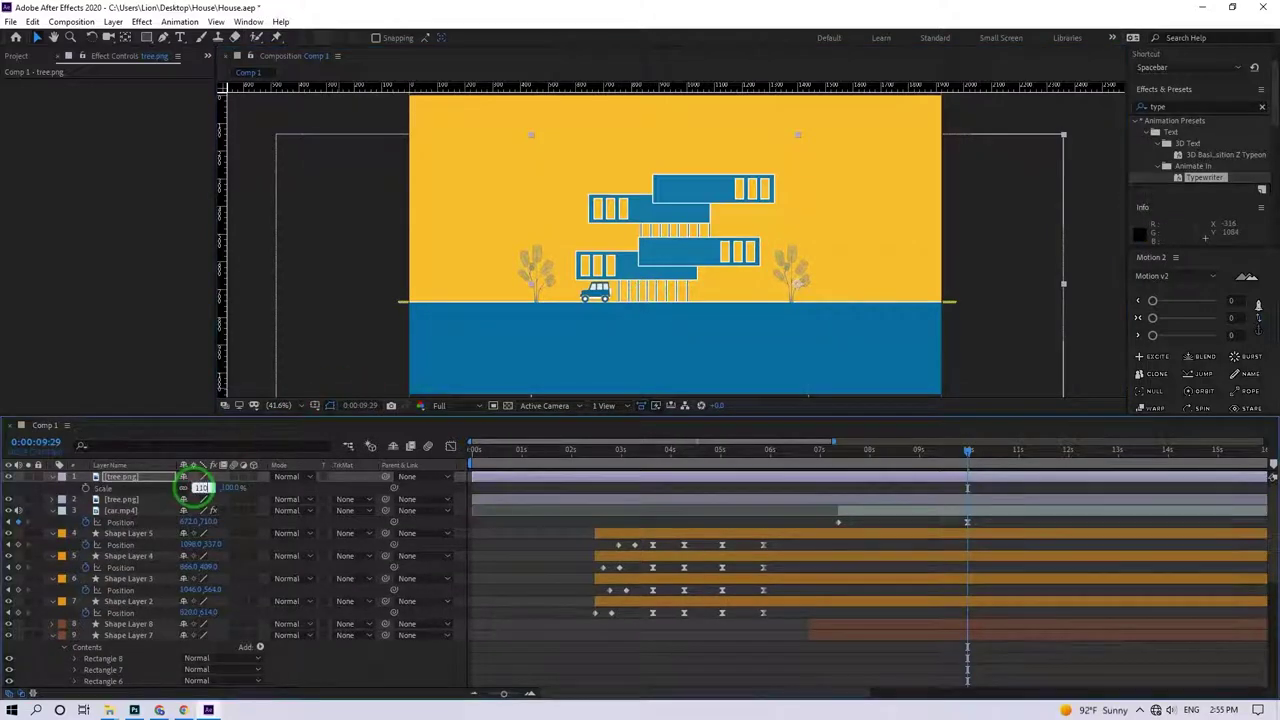
key(Return)
- Flip the duplicated tree on the building's right side horizontally
click(112, 21)
mouse_move(200, 180)
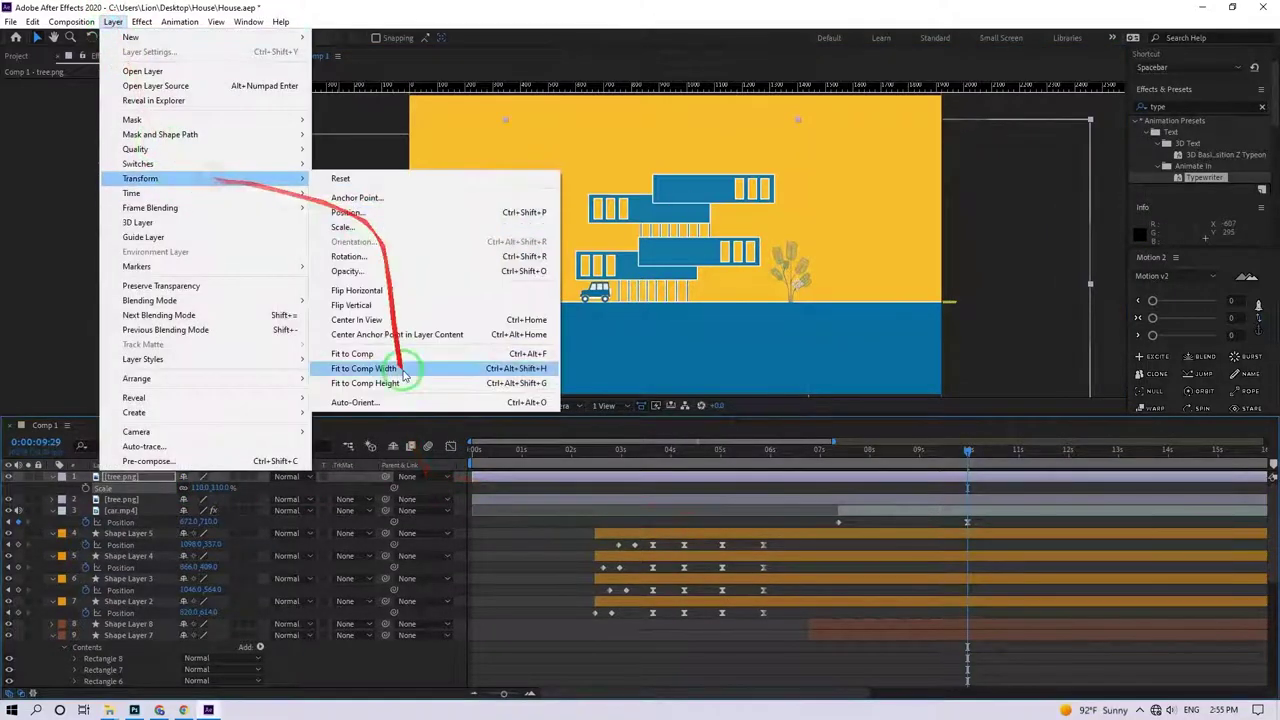
click(388, 291)
- Select both tree.png layers and set their label colour to green
click(896, 498)
shift+click(880, 478)
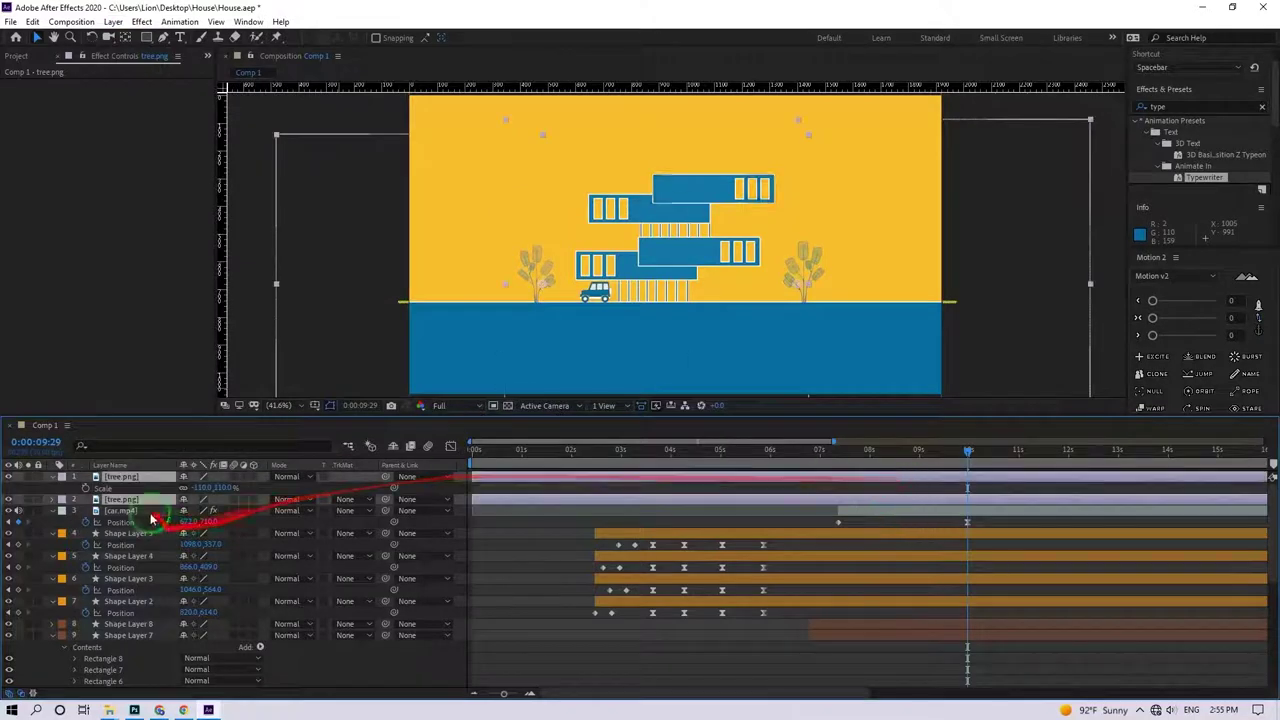
click(61, 499)
click(114, 366)
- Split both tree.png layers at 0:00:09:29 and delete the parts before that time
click(963, 524)
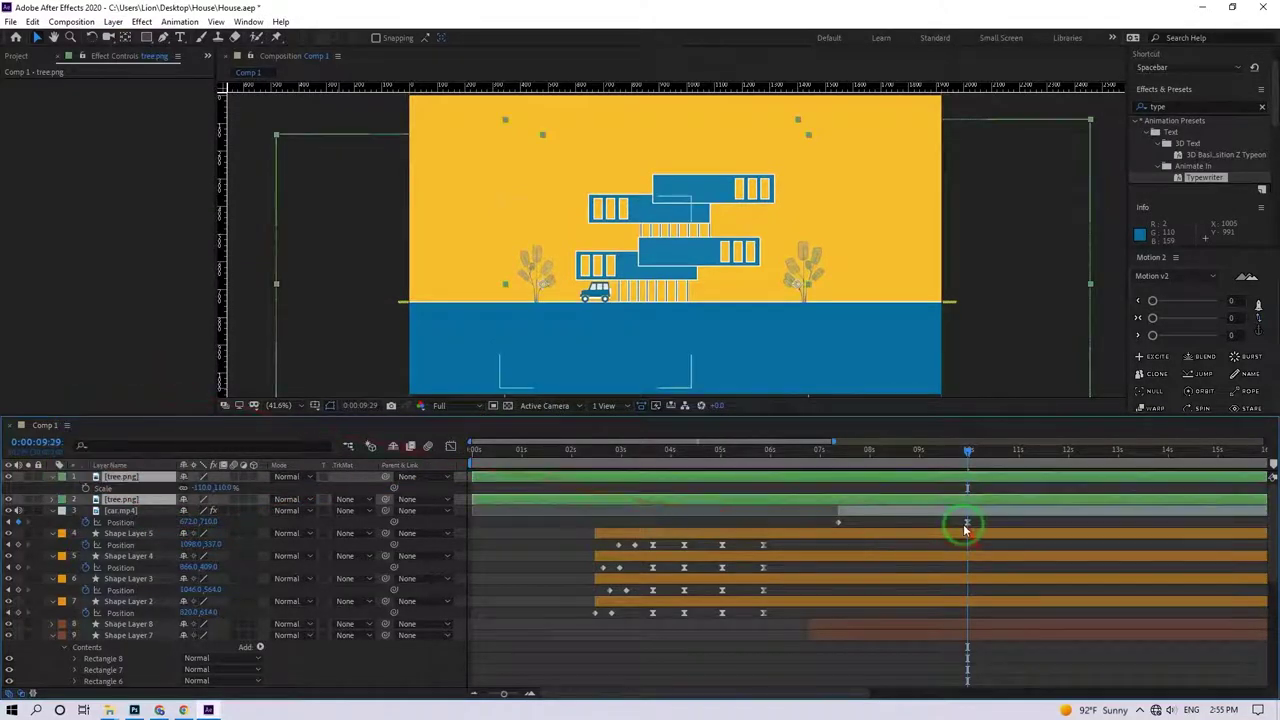
key(ctrl+shift+d)
click(954, 521)
ctrl+click(949, 490)
key(Delete)
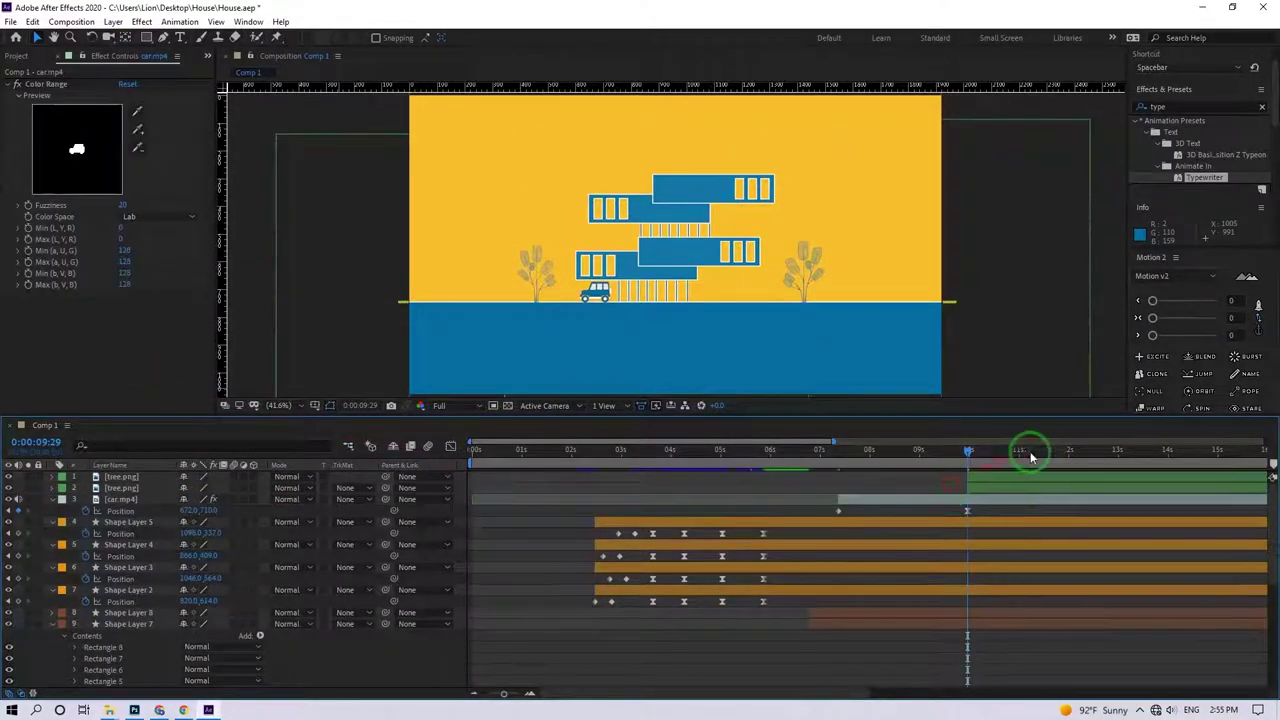
- End the work area at 0:00:11:20, trim the composition to it and collapse the layers' open properties
key(n)
right_click(1006, 462)
click(1057, 502)
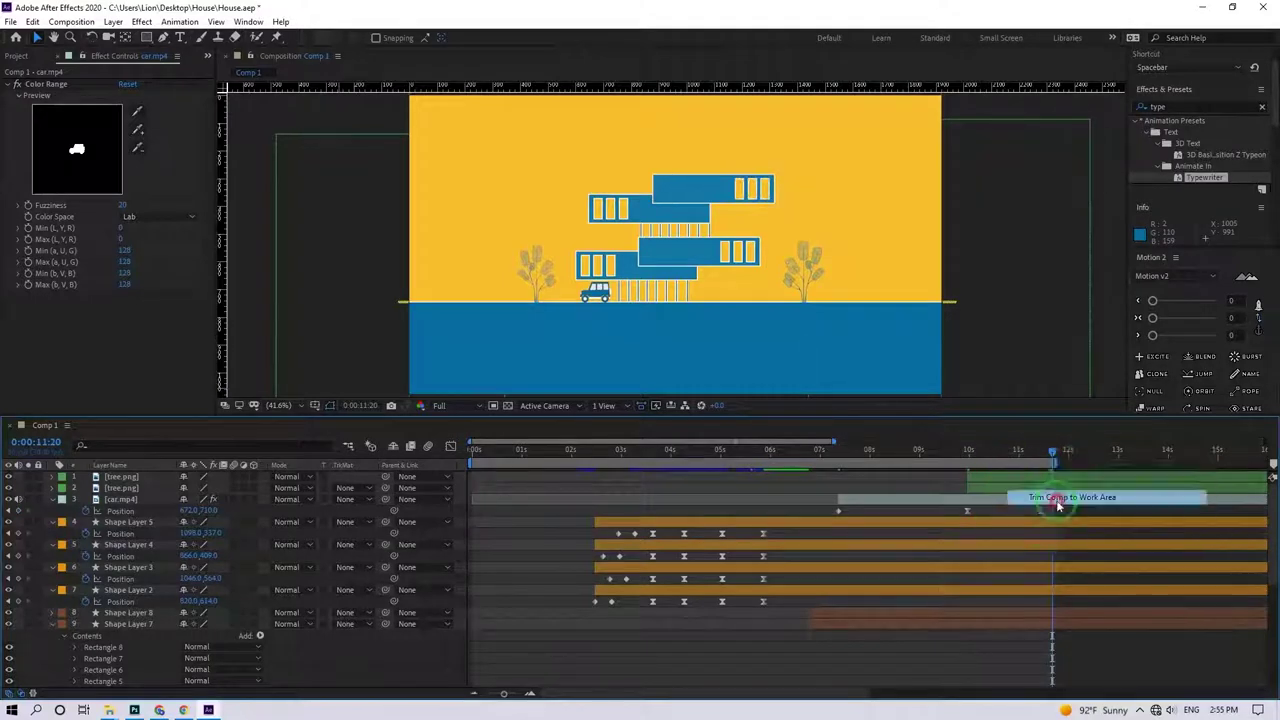
key(u)
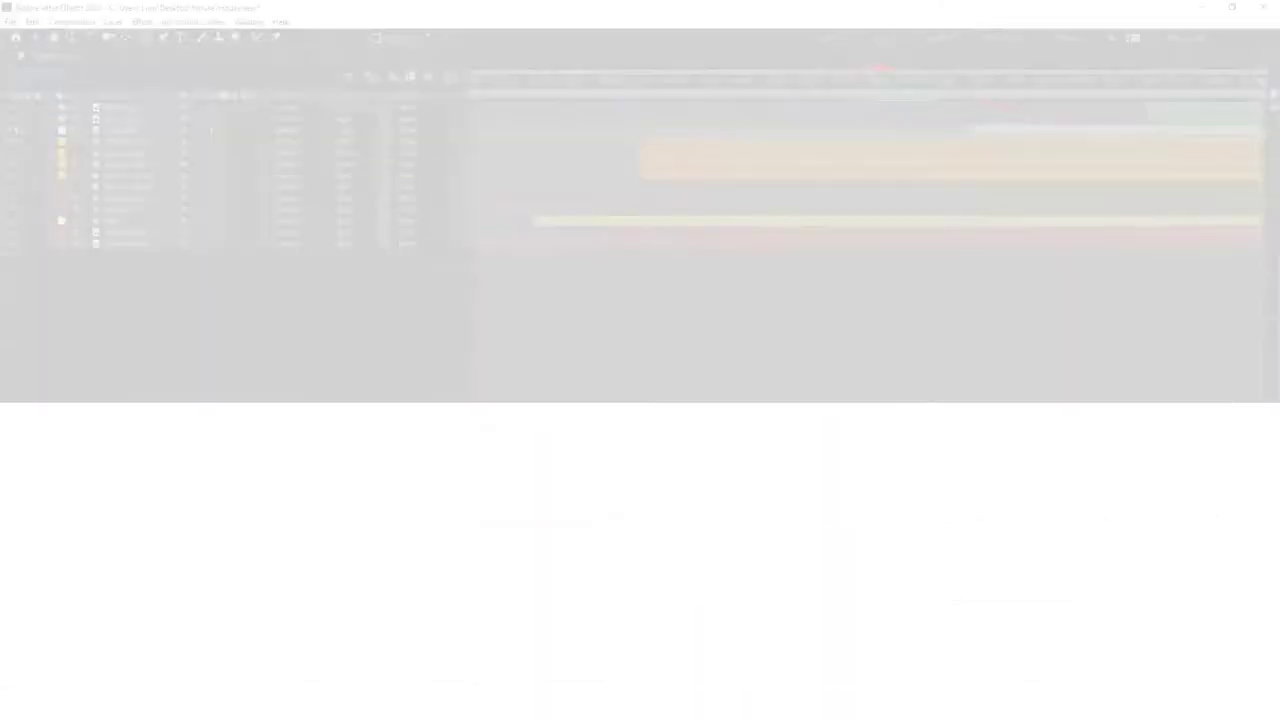